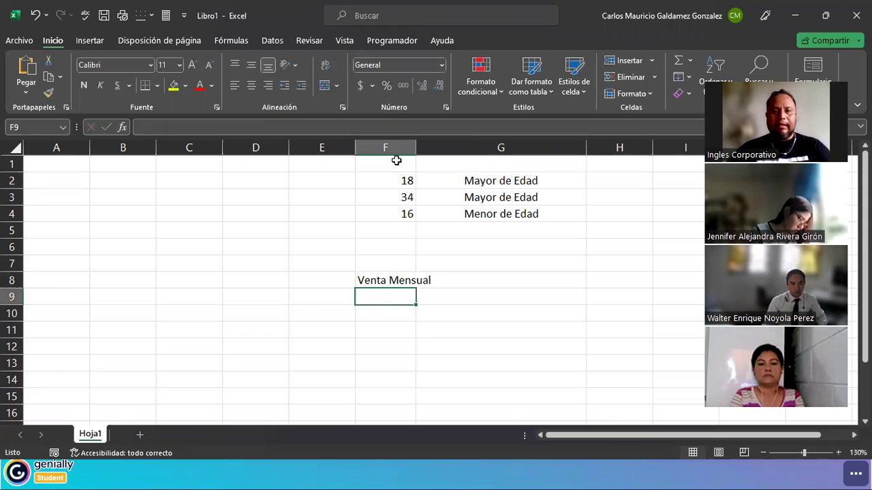
Autofit column F to Venta Mensual and add the heading 'Total Comision a Pagar' in G8
double_click(416, 147)
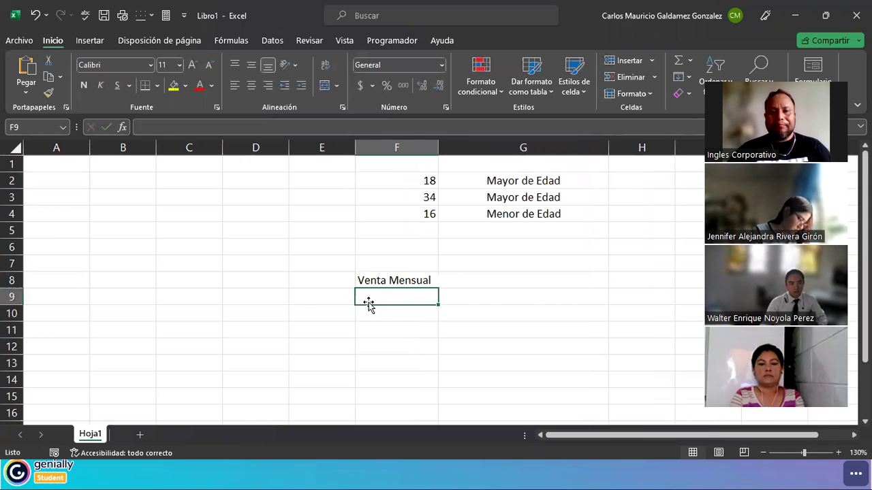
key(Right)
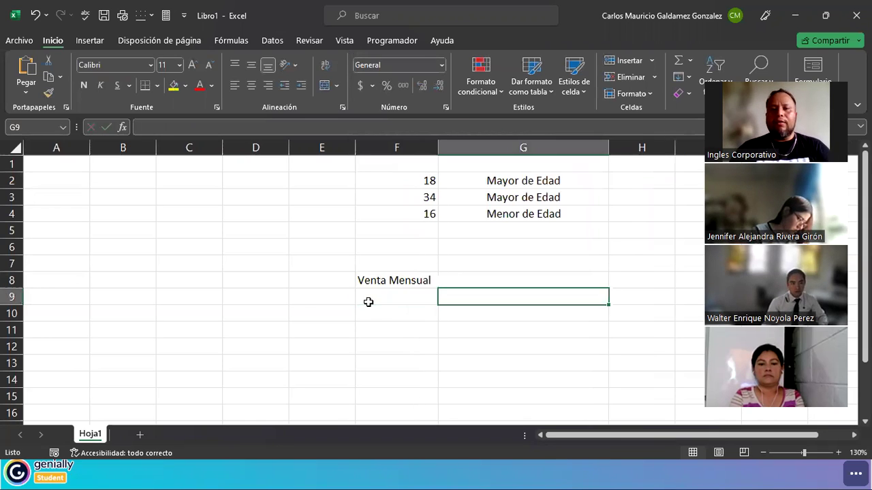
key(Up)
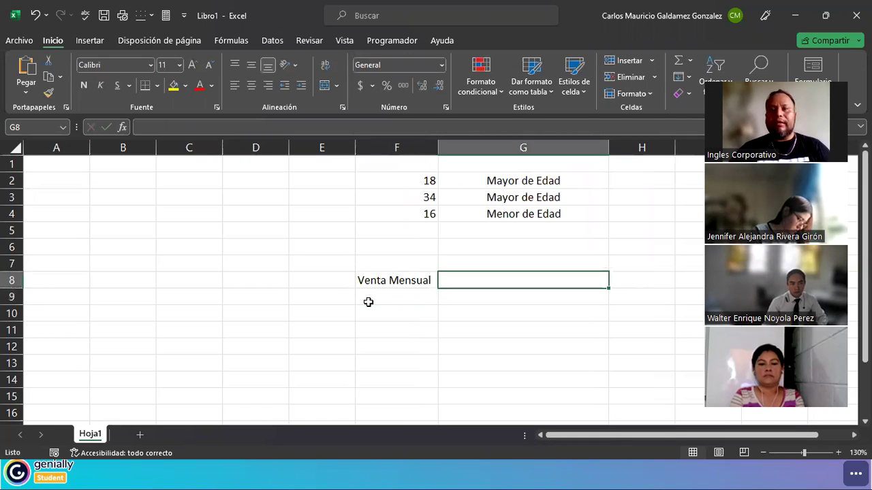
text(Total )
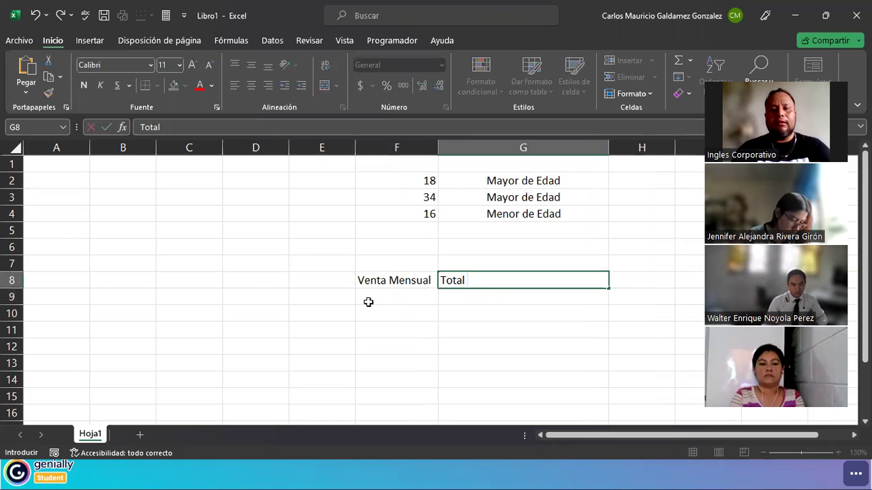
text(Comision a Pagar)
key(Return)
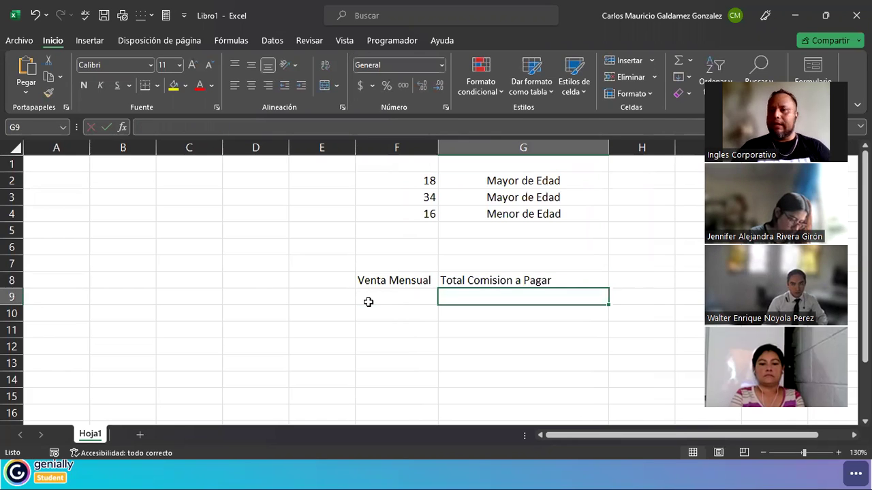
Enter 4100 in F9 and format F9:G9 as Contabilidad, showing $ 4,100.00
click(368, 302)
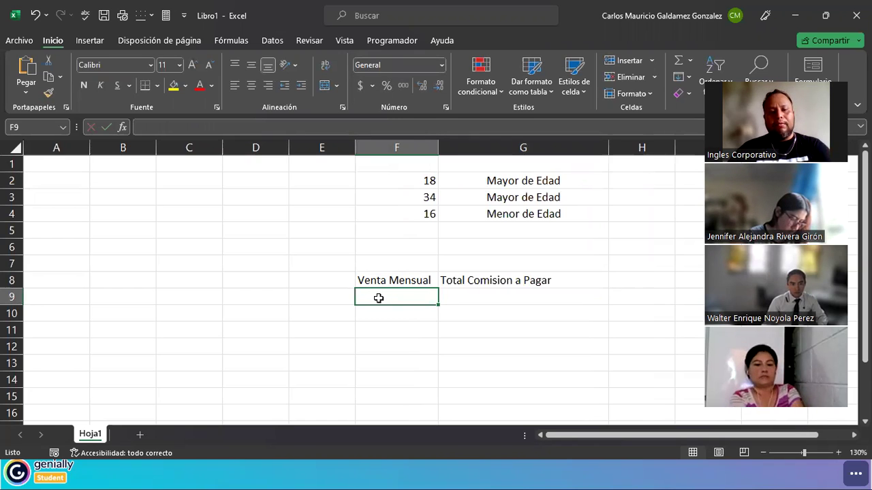
text(4100)
click(440, 297)
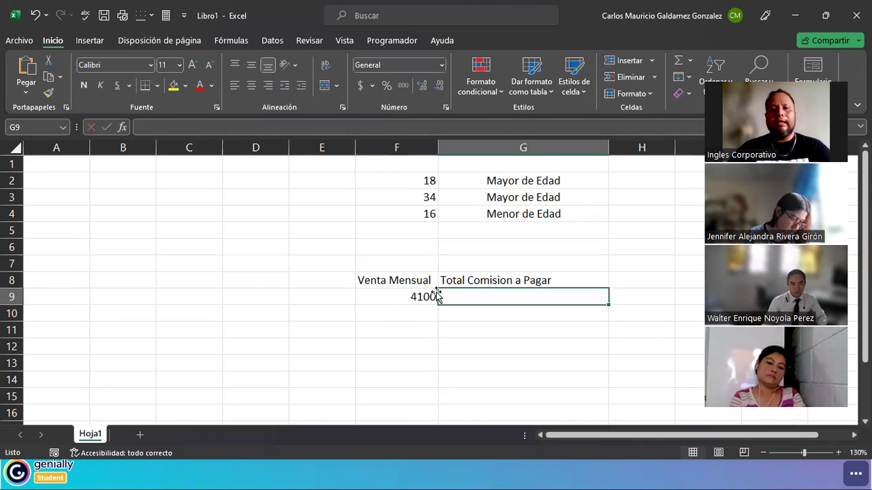
drag(389, 295, 463, 296)
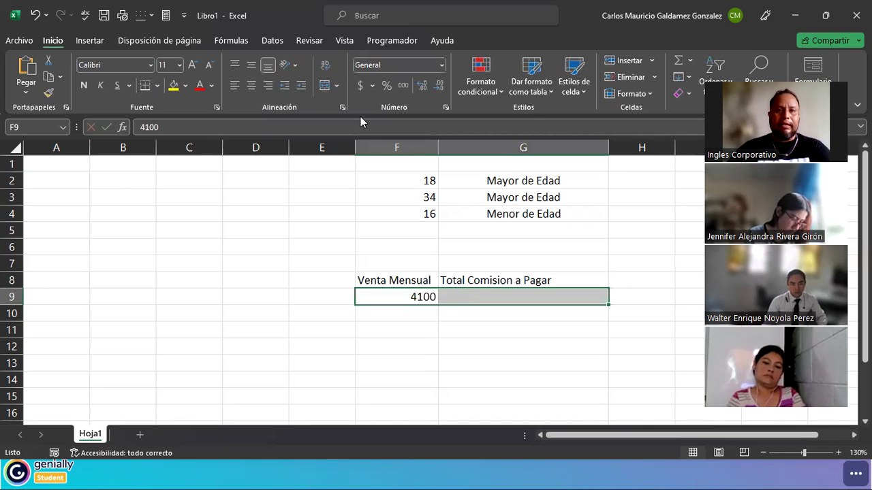
click(442, 65)
click(421, 185)
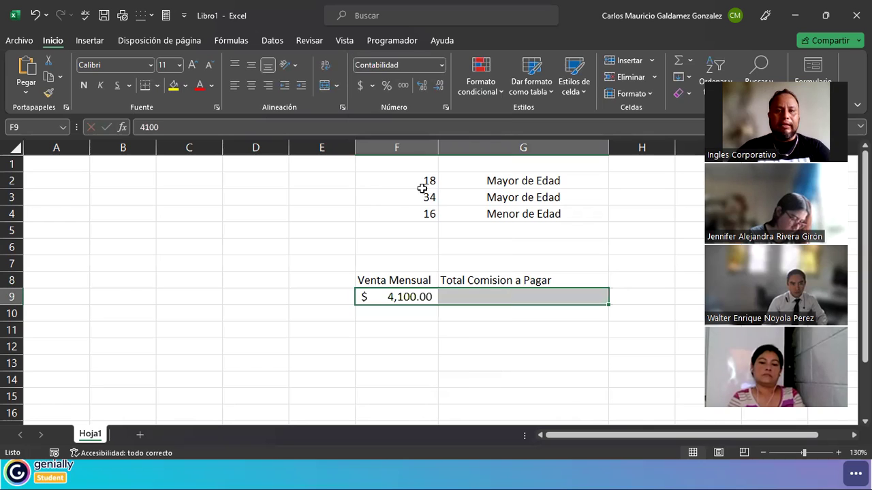
click(461, 341)
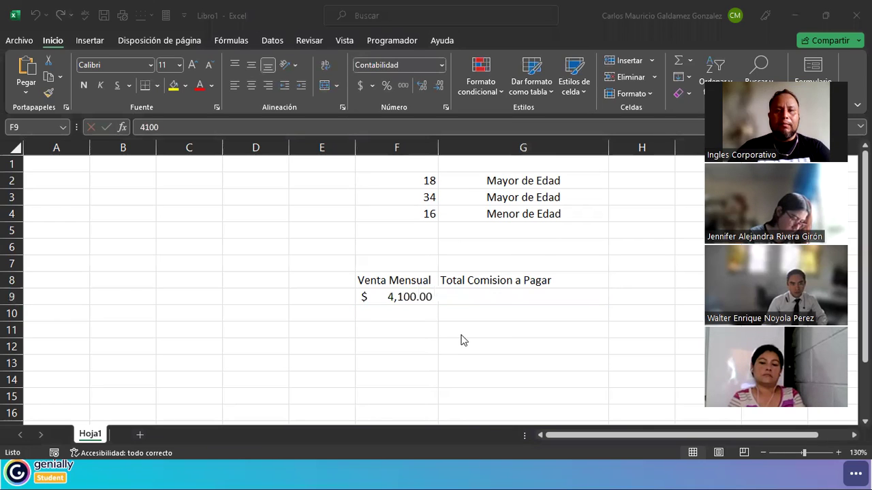
click(468, 298)
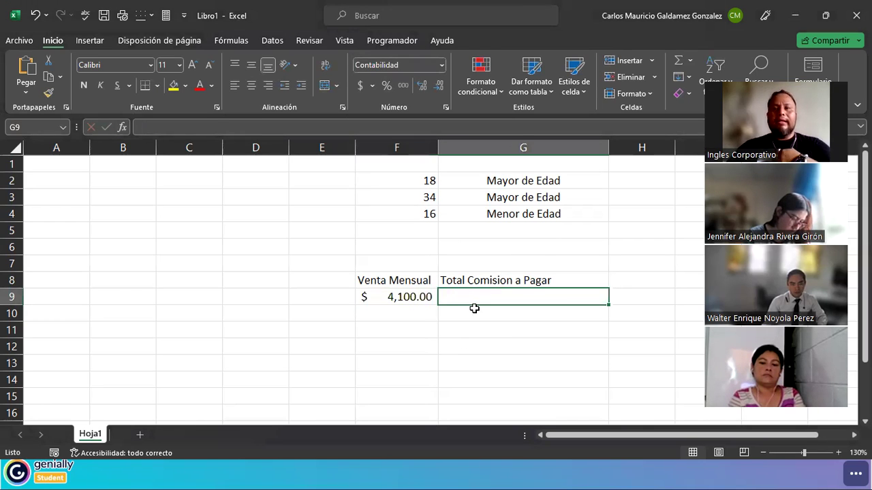
click(122, 127)
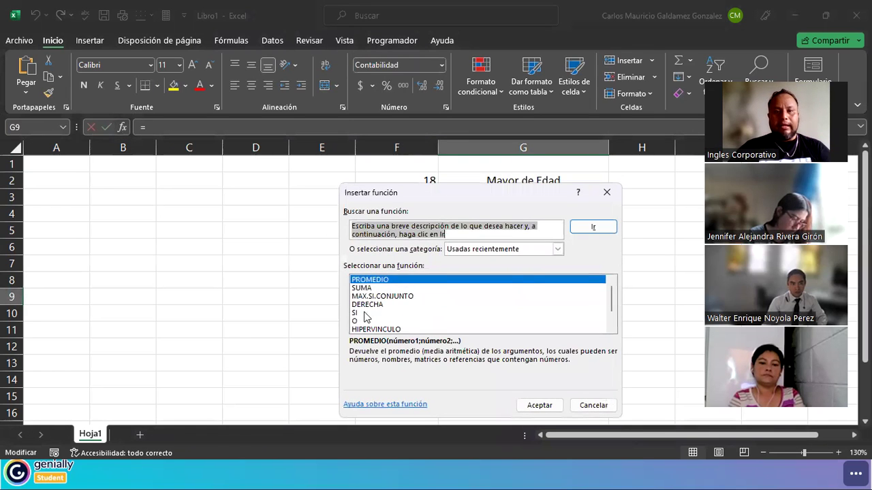
Insert SI in G9 with logical test F9>=4000, using F9 for the true value
click(354, 313)
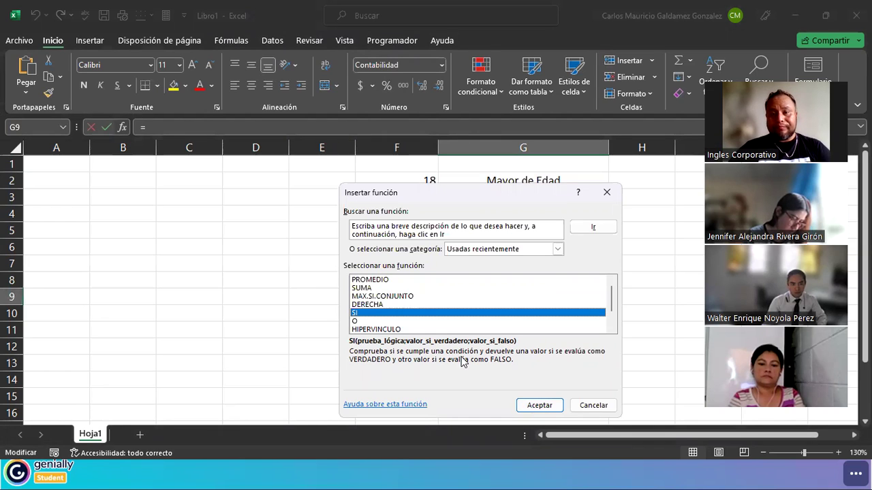
click(530, 407)
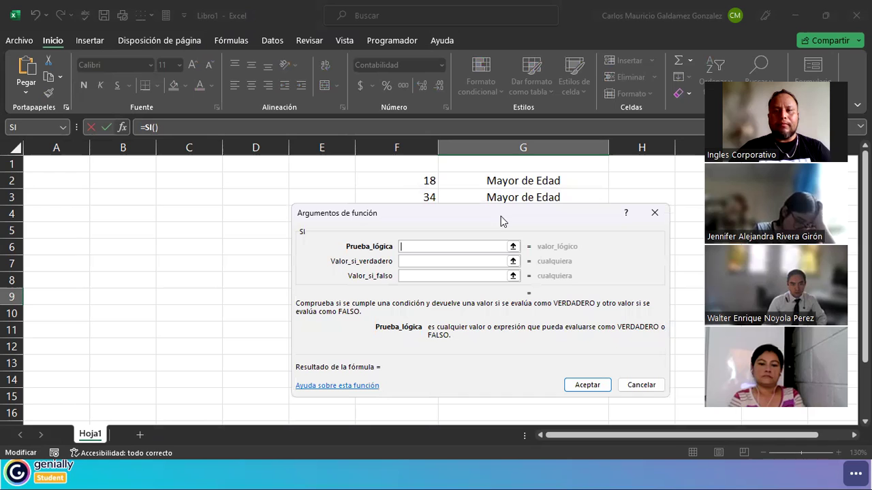
drag(500, 220, 719, 179)
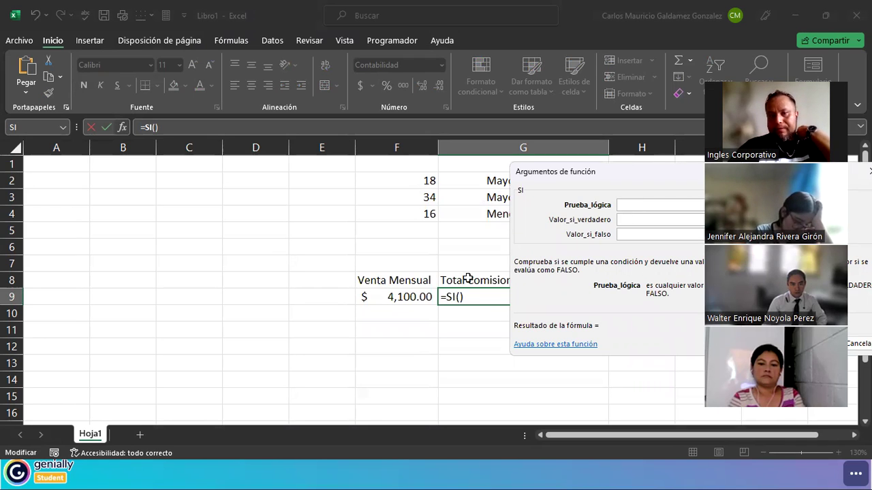
click(399, 300)
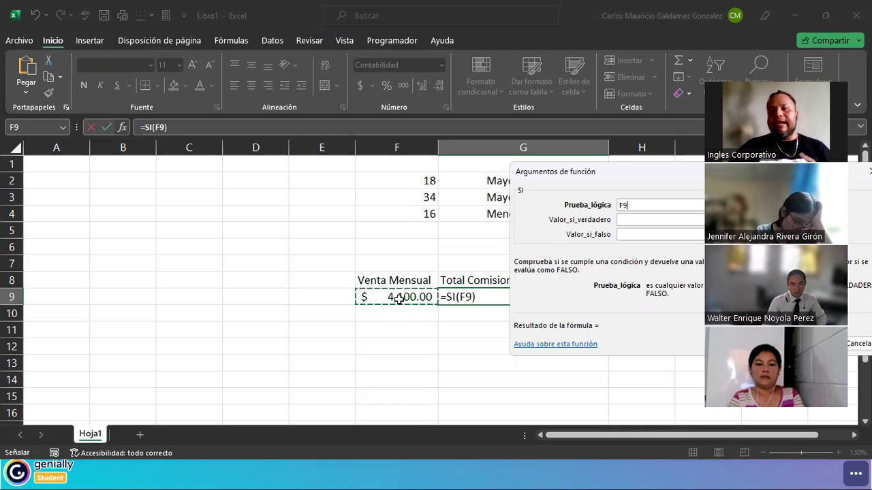
click(645, 209)
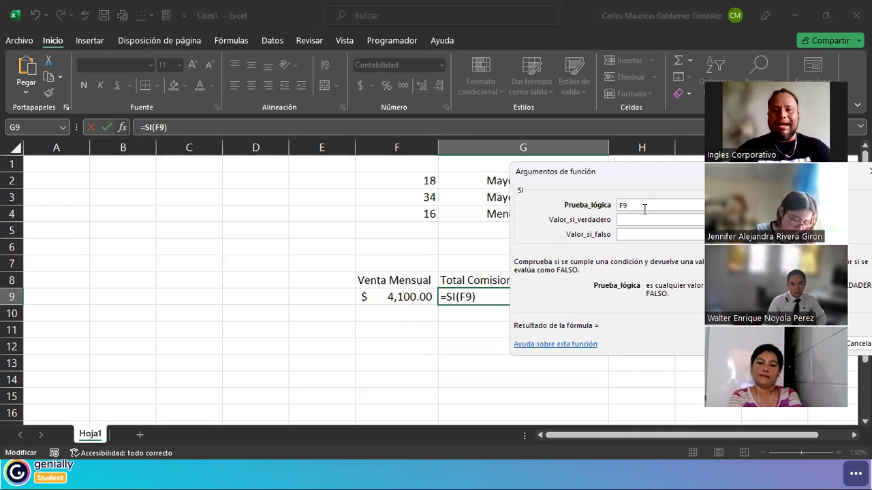
text(<>)
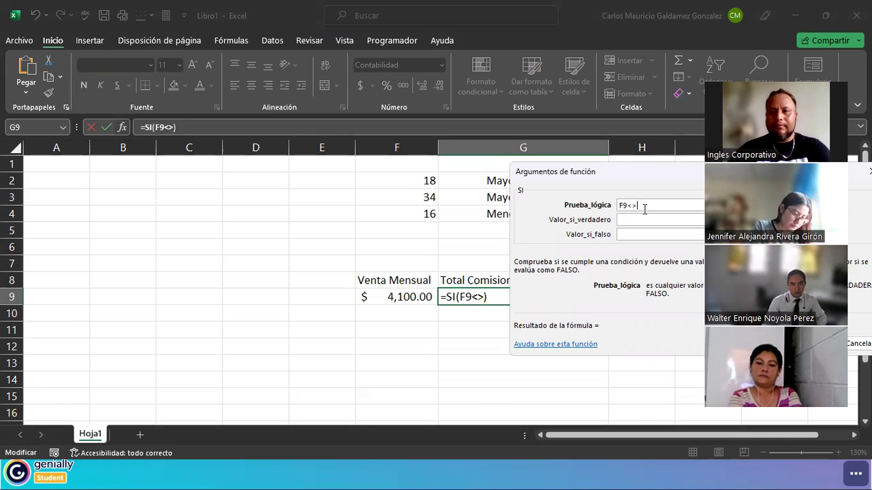
key(Left)
key(BackSpace)
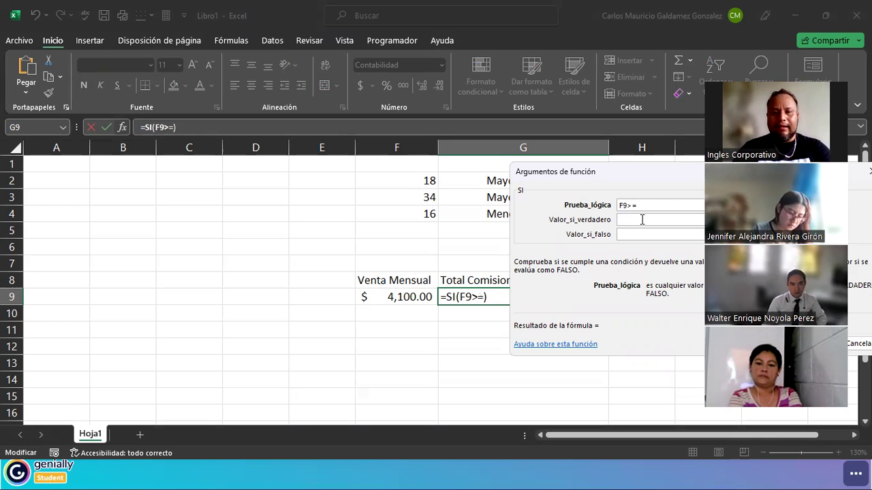
text(=4000)
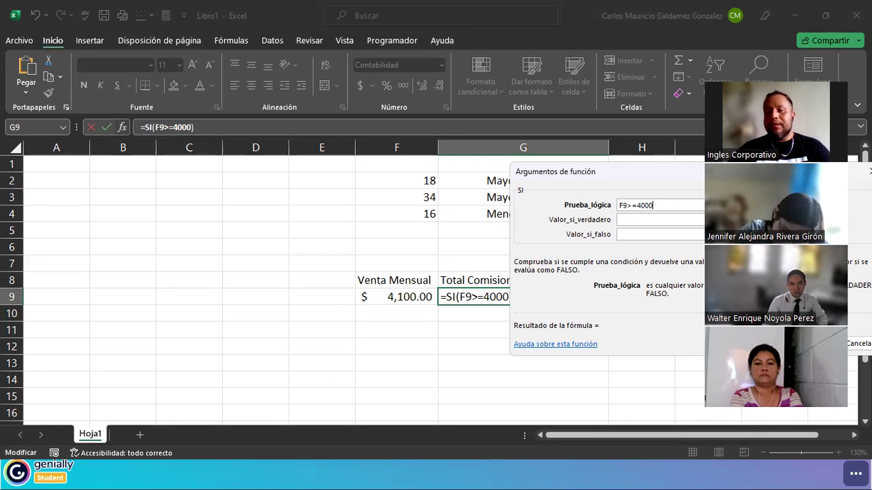
click(635, 221)
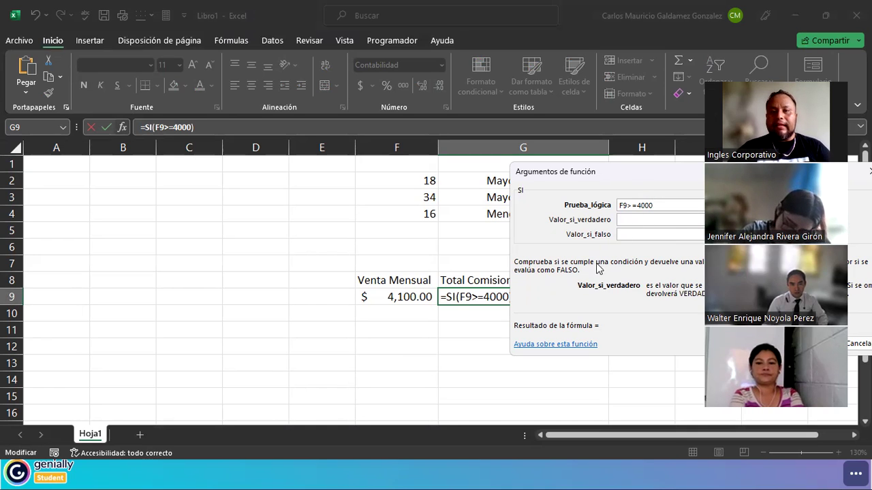
click(394, 296)
Finish the SI arguments with F9*15% if true and F9*5% if false, giving $ 615.00
text(*15%)
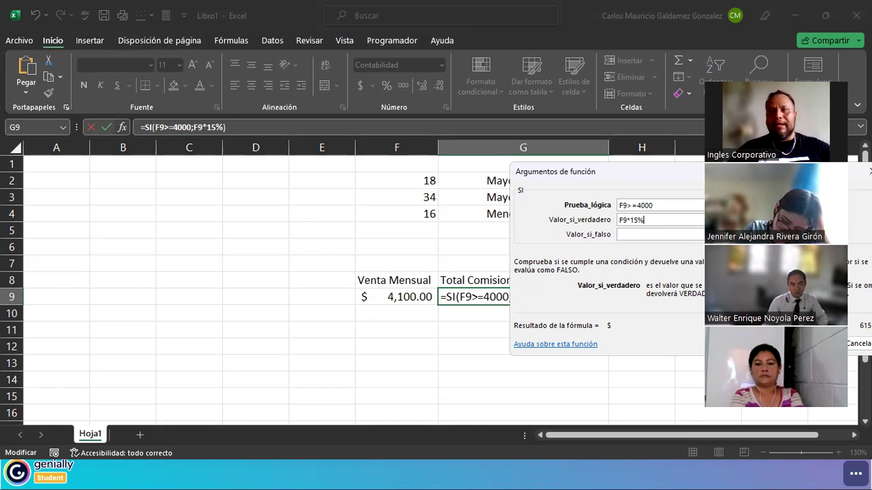
click(660, 234)
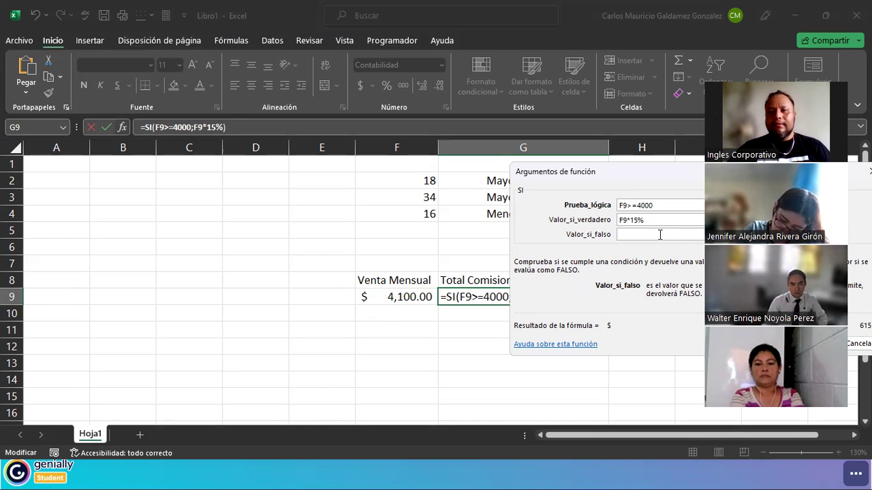
click(393, 299)
text(*)
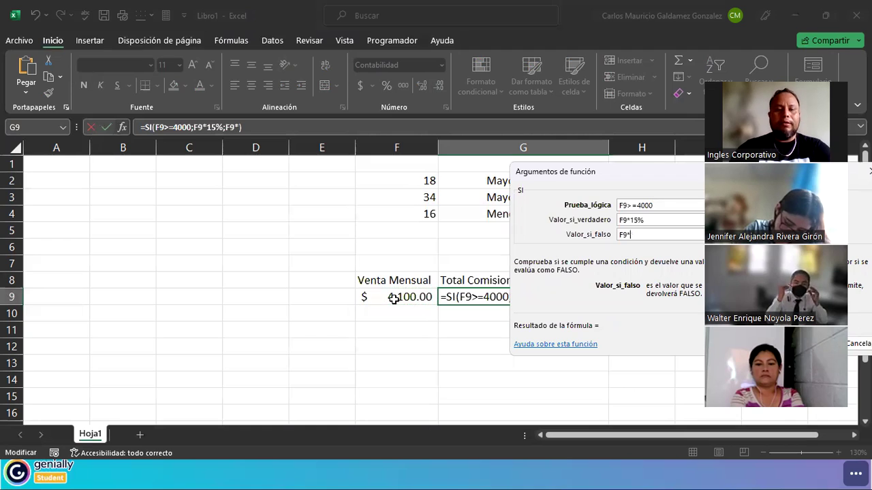
text(5%)
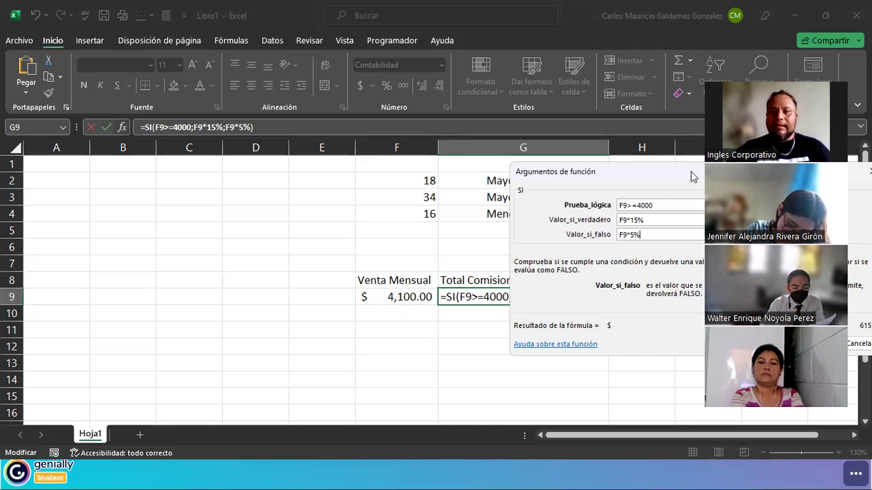
drag(691, 171, 271, 56)
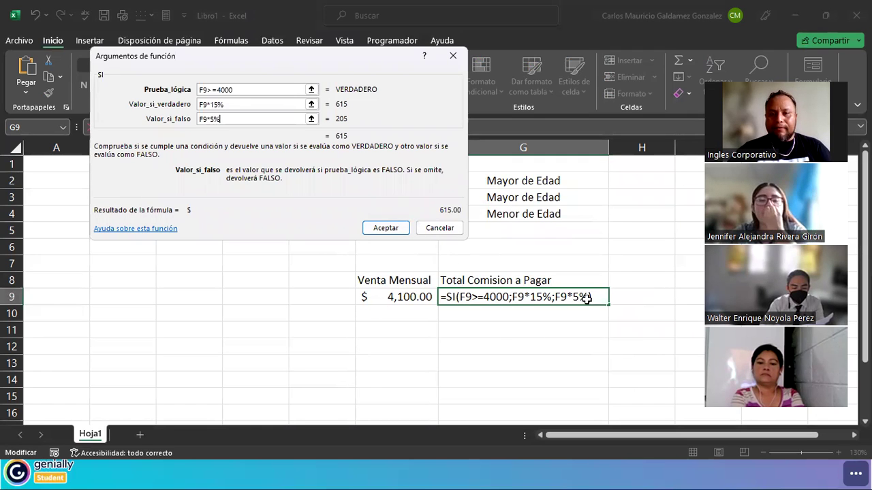
click(386, 233)
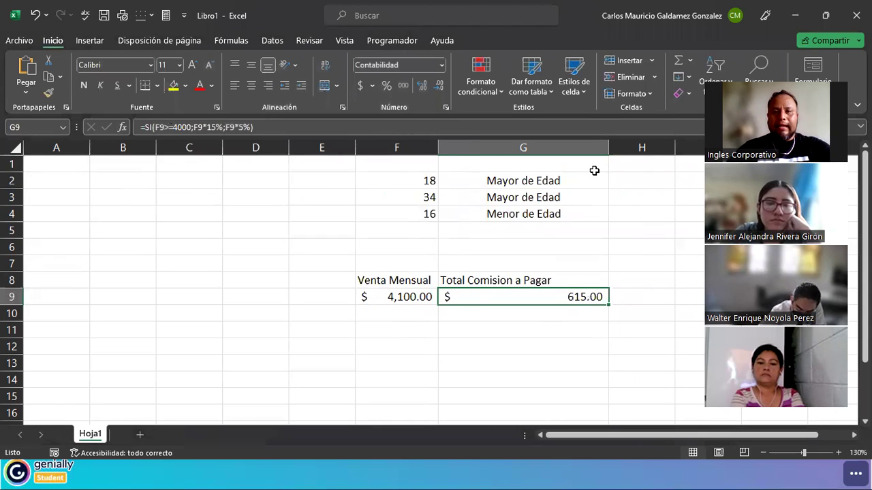
Autofit column G to its heading and inspect the G2 age formula without changes
double_click(604, 146)
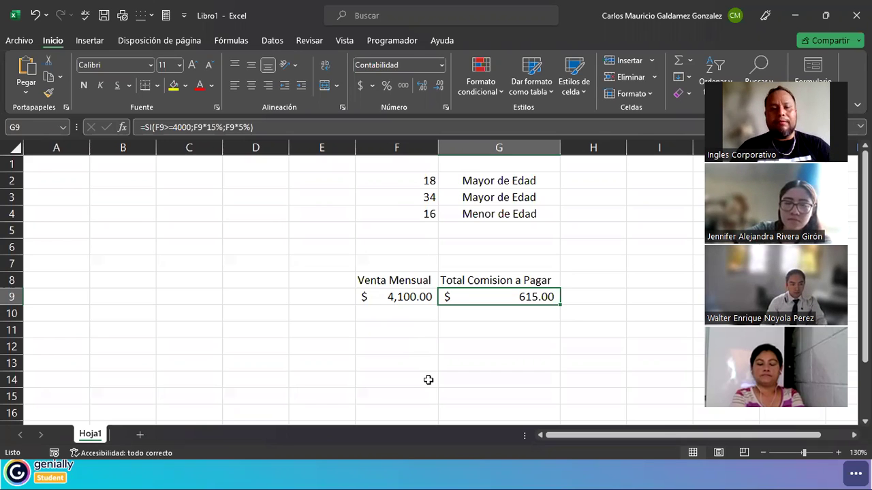
key(F2)
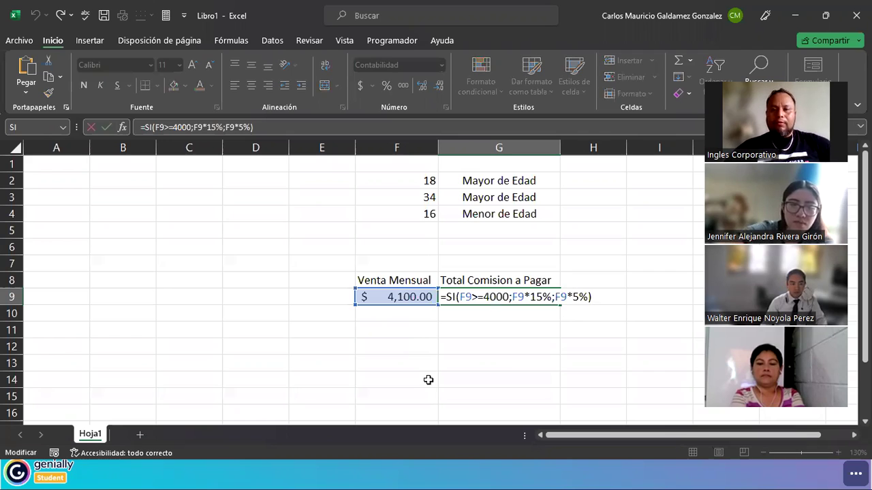
click(489, 182)
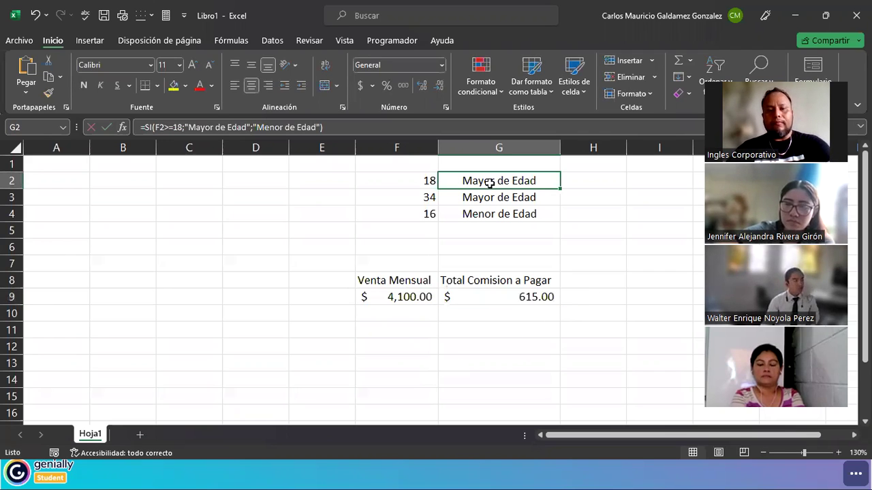
double_click(489, 182)
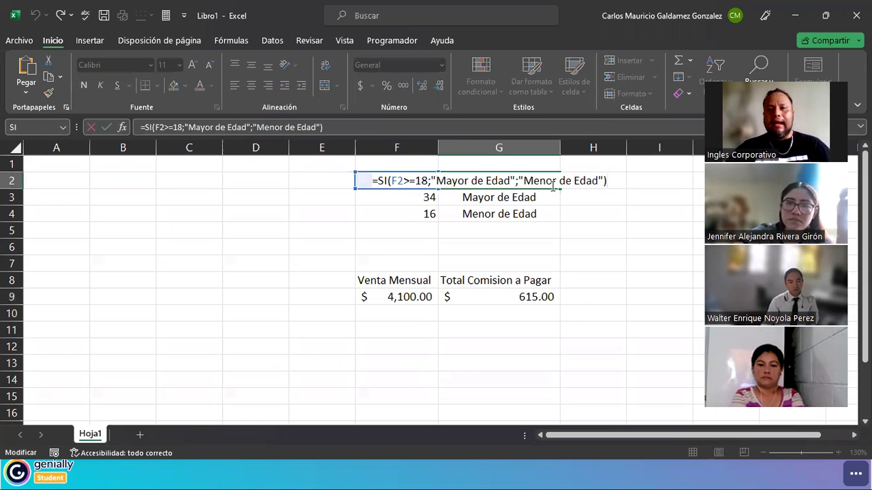
drag(436, 182, 509, 181)
key(Escape)
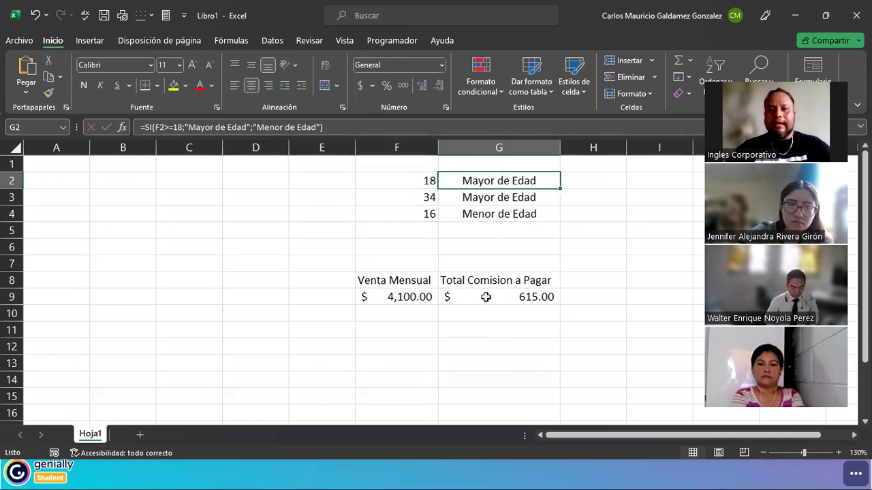
Review the G9 commission formula unchanged and select the F8:G8 headings
click(486, 295)
double_click(477, 296)
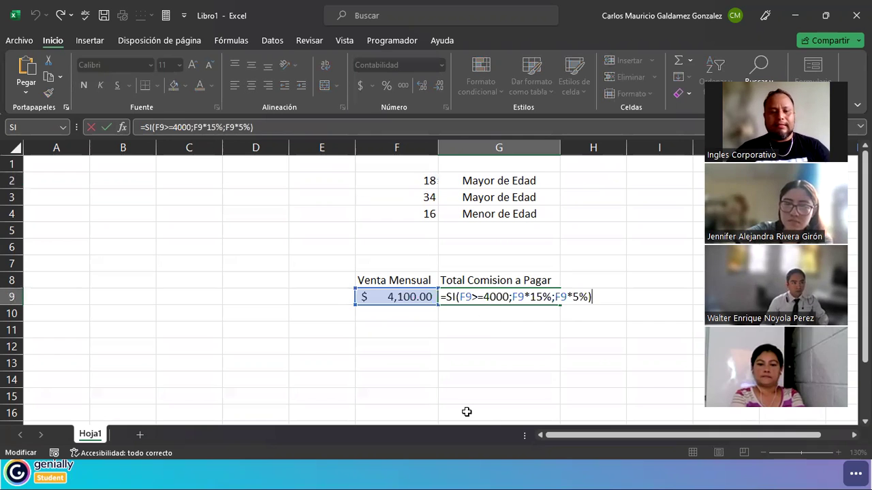
key(ctrl+Return)
mouse_move(398, 346)
mouse_down()
mouse_move(461, 346)
mouse_move(397, 348)
mouse_up()
drag(414, 278, 494, 282)
Paste the row 8 headings into F12 and move Total Comision a Pagar to H12
key(ctrl+c)
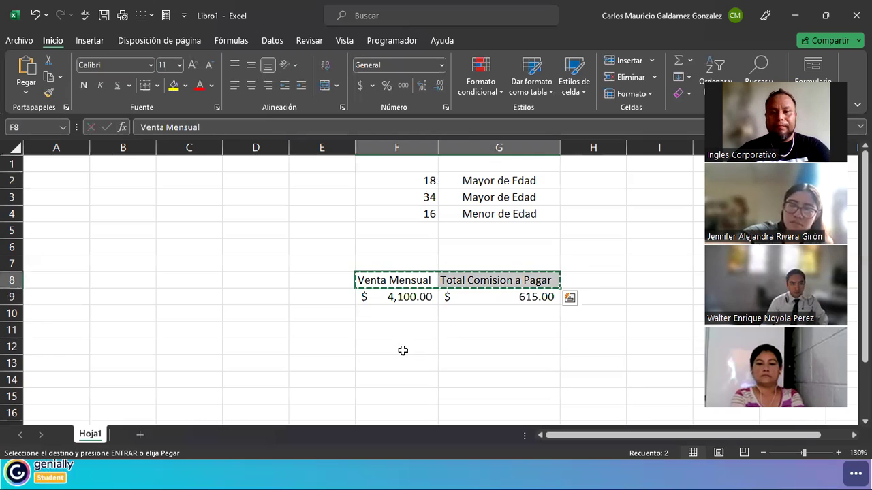
click(402, 350)
key(ctrl+v)
key(ctrl)
key(Escape)
click(491, 356)
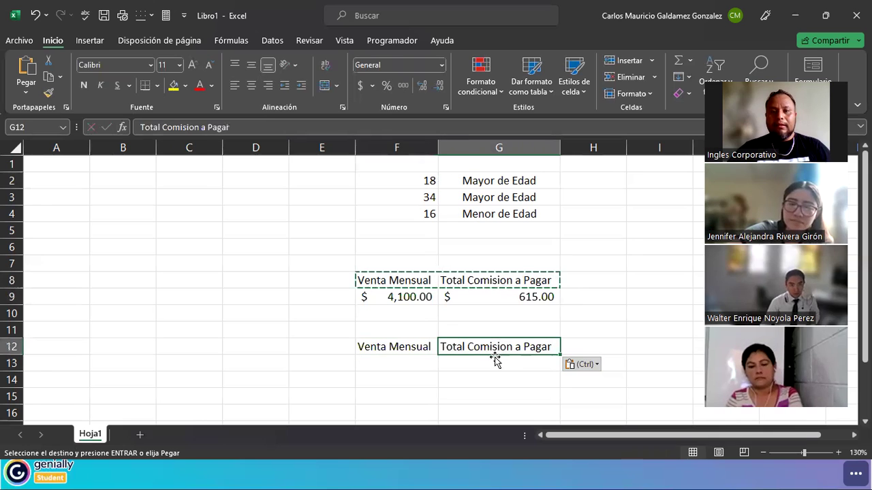
drag(495, 356, 565, 359)
Label G12 '% Comision' and H12 'Pago Comision'
click(485, 350)
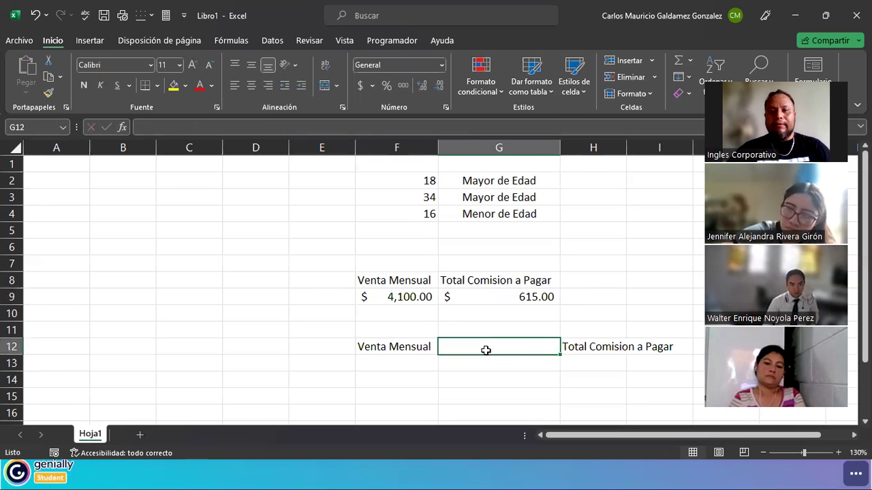
text(%)
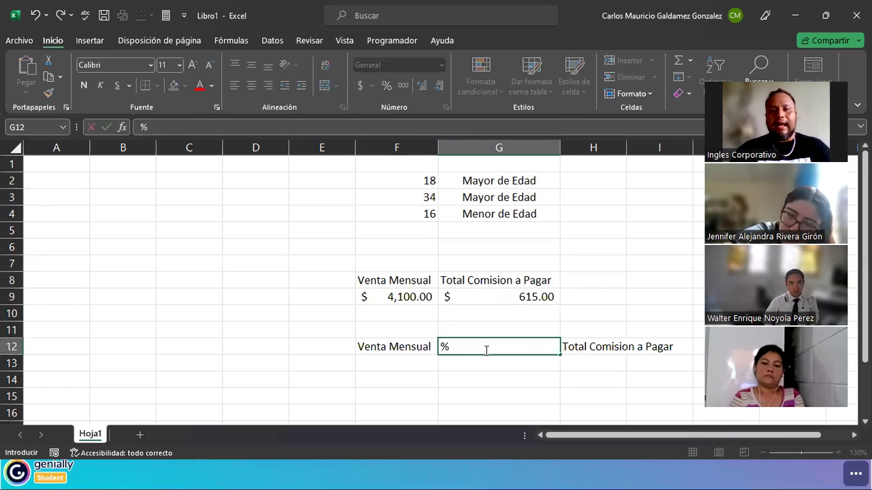
text( Comision)
key(Tab)
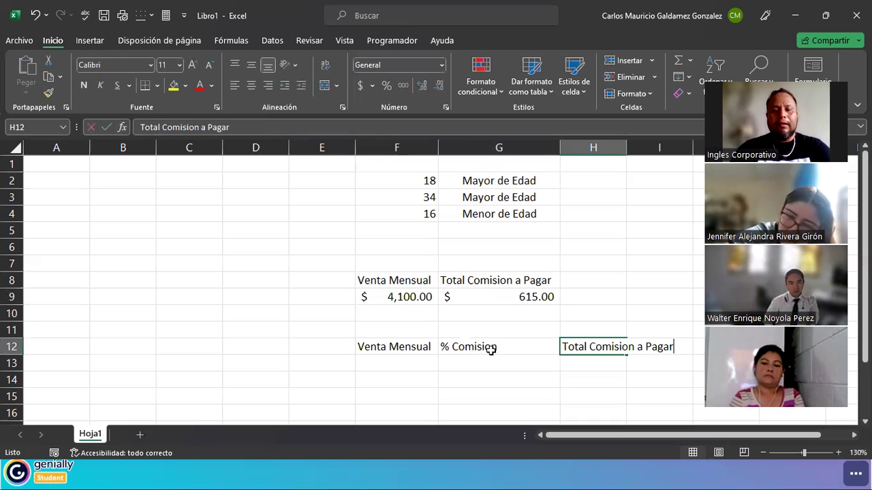
text(Pago Comision)
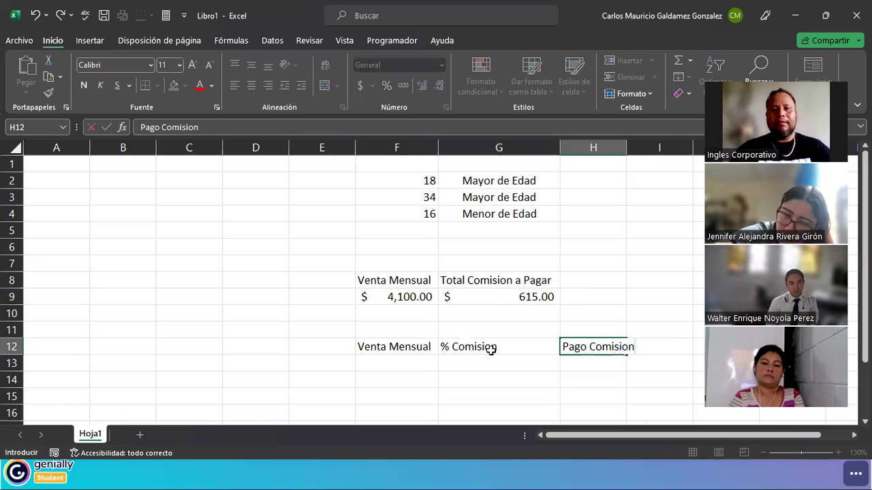
click(490, 354)
click(555, 148)
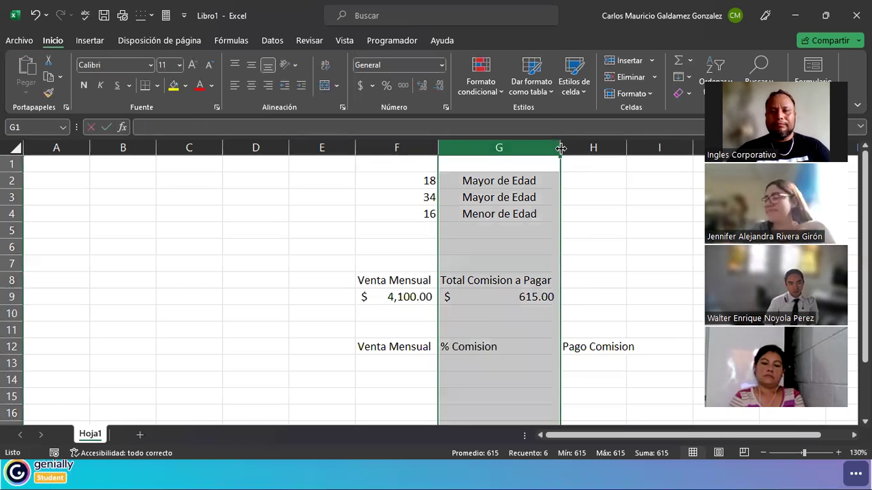
Resize columns G and H and copy the $ 4,100.00 sale from F9 to F13
mouse_move(560, 148)
mouse_down()
mouse_move(549, 146)
mouse_move(560, 148)
mouse_up()
double_click(627, 153)
click(385, 368)
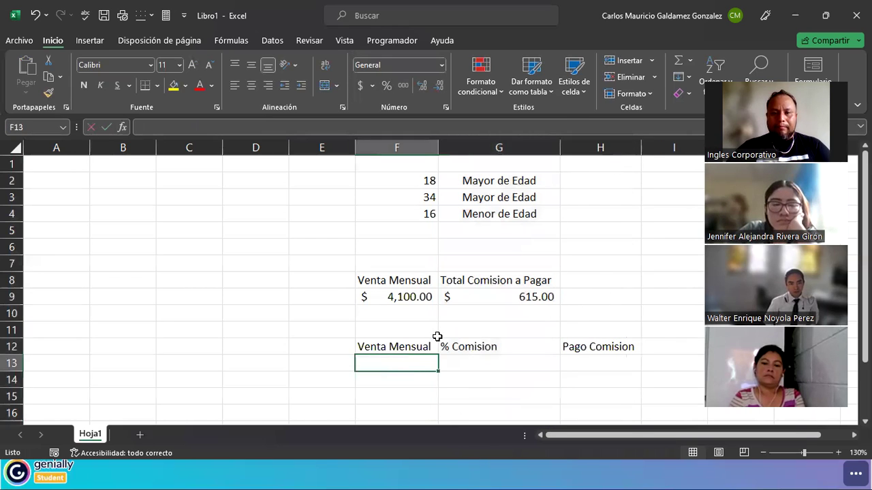
click(409, 296)
key(ctrl+c)
click(400, 363)
key(ctrl+v)
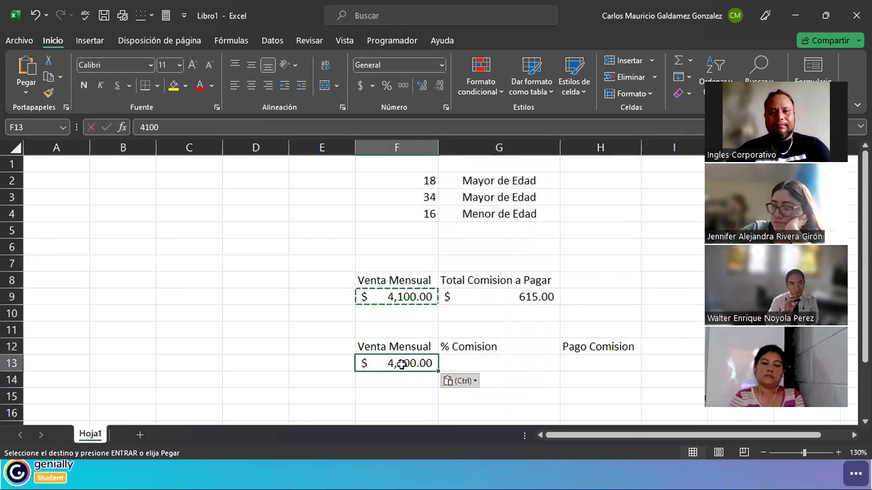
Enter the Pago Comision formula =F13*G13 in H13
click(597, 364)
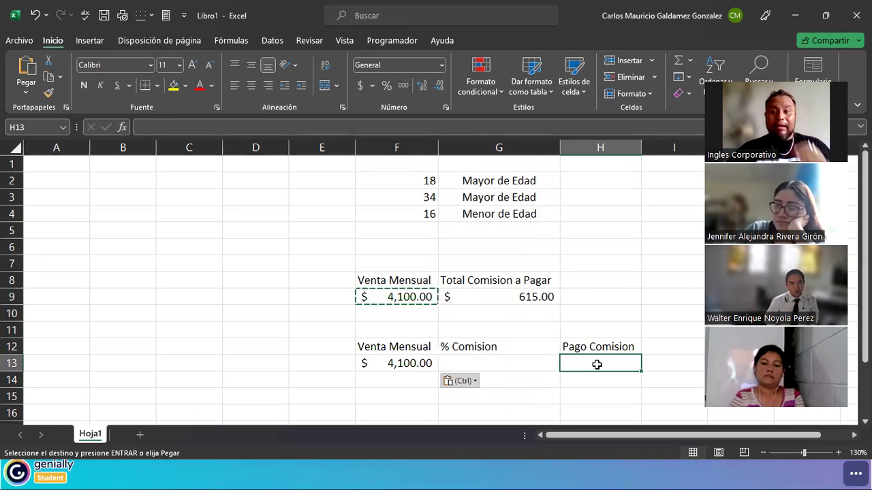
key(Escape)
text(=)
key(Left)
key(Left)
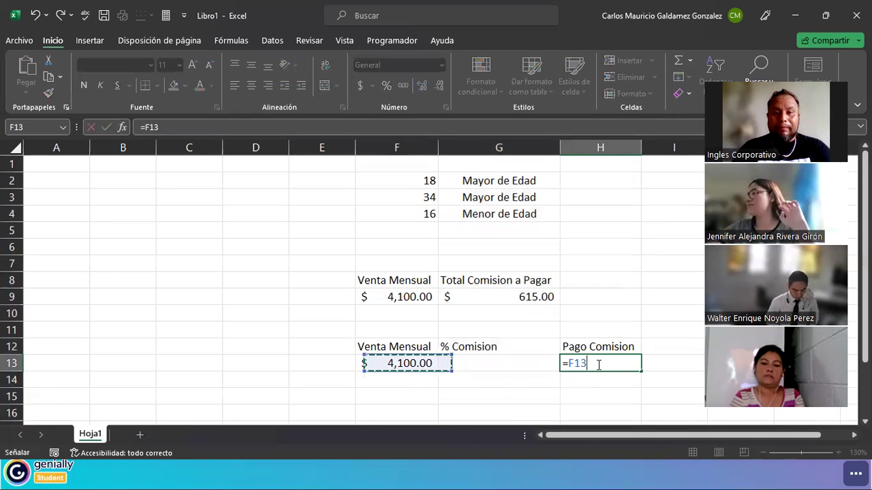
text(*)
key(Left)
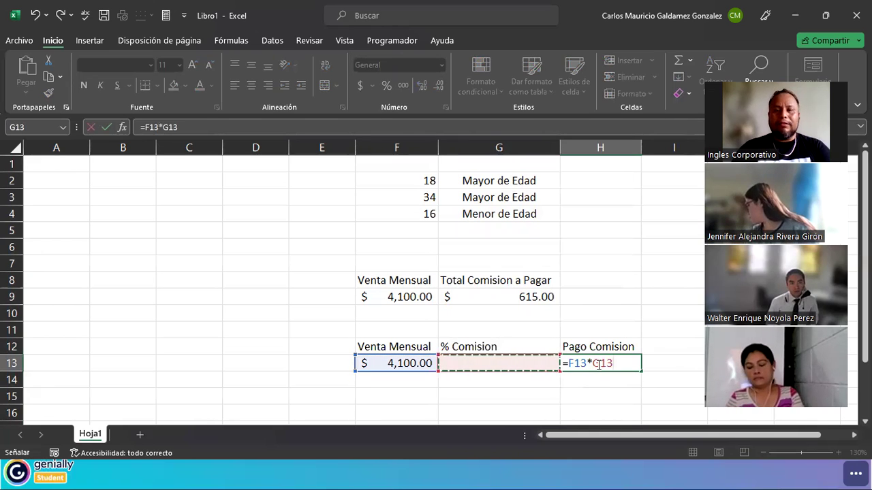
key(Return)
click(597, 364)
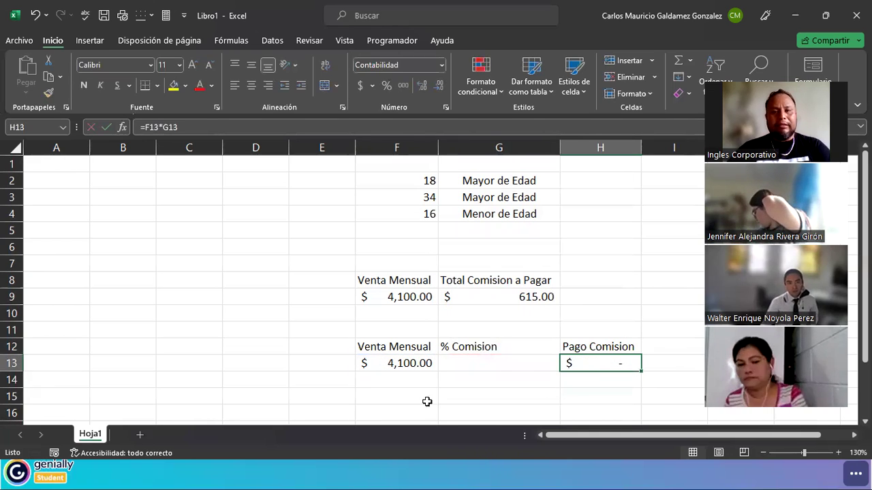
click(524, 366)
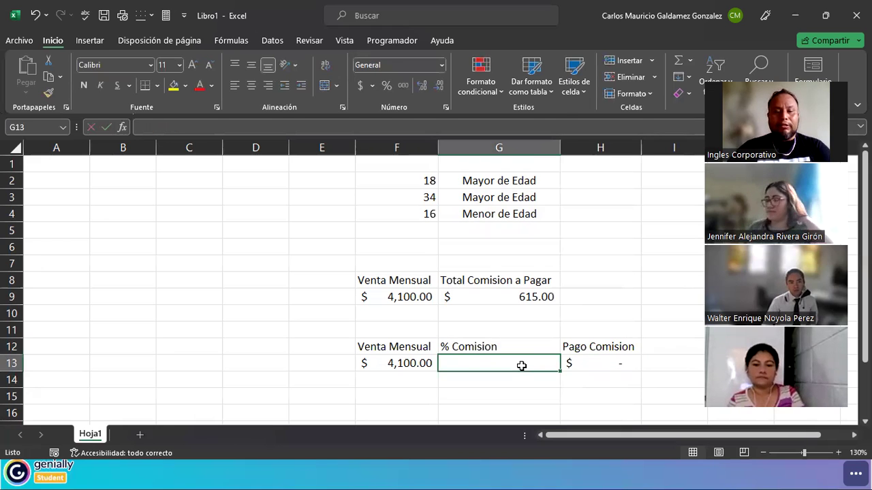
Abandon a fresh SI entry and paste the G9 commission formula into G13
text(=SI()
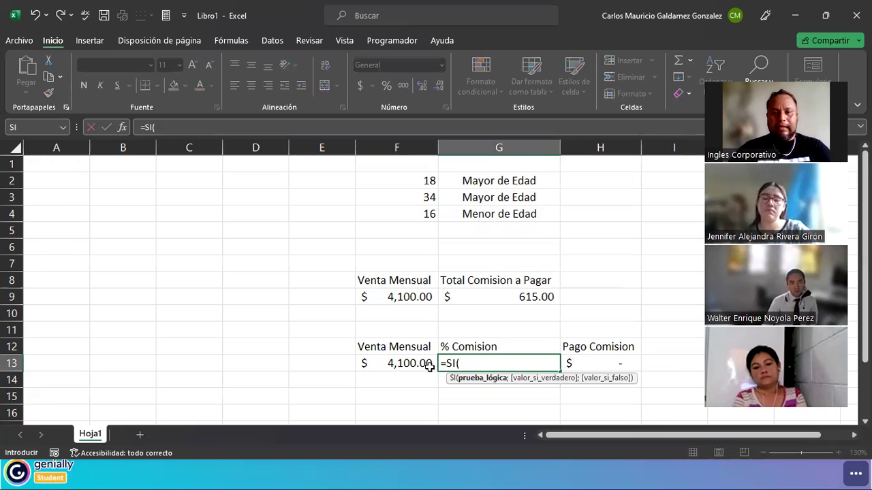
click(383, 363)
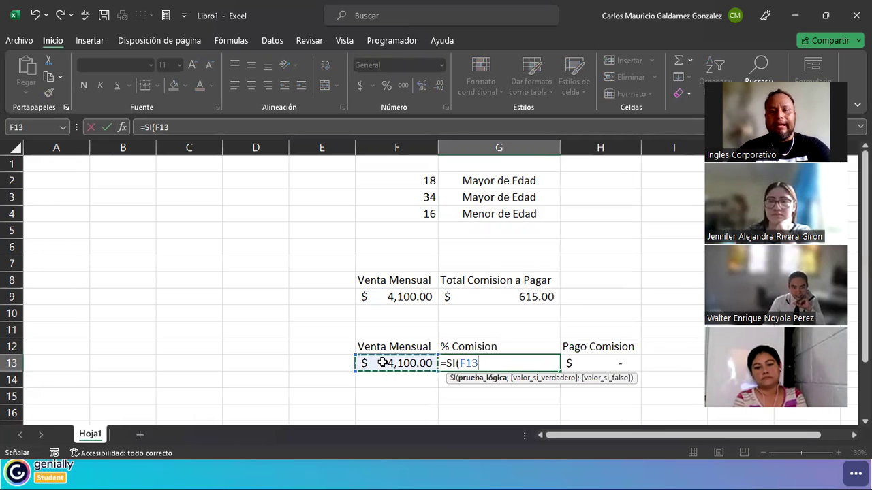
click(475, 367)
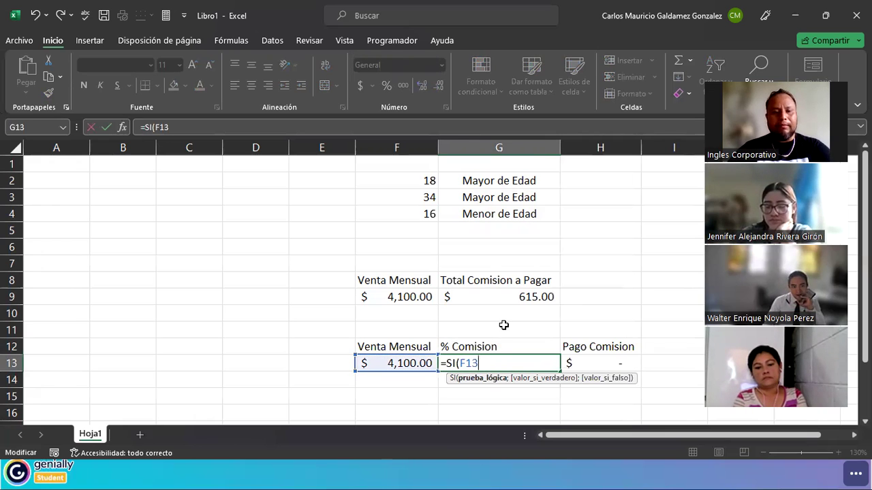
key(Escape)
click(497, 302)
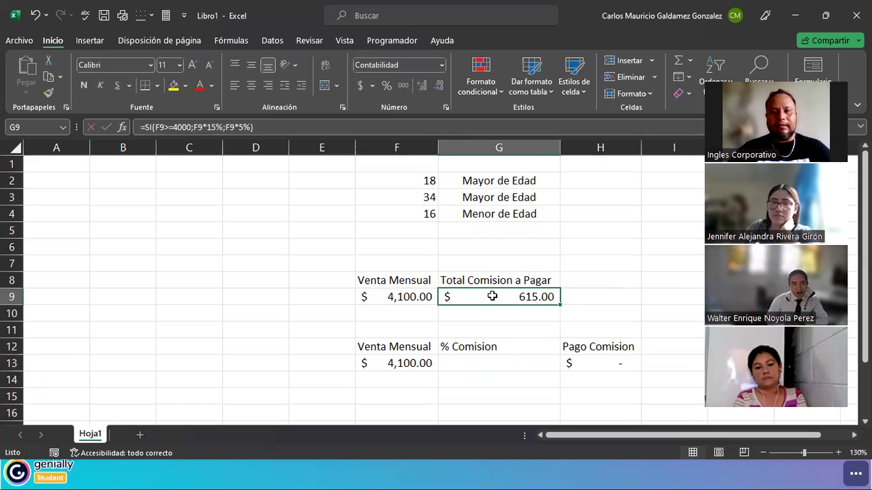
click(143, 128)
drag(141, 128, 253, 127)
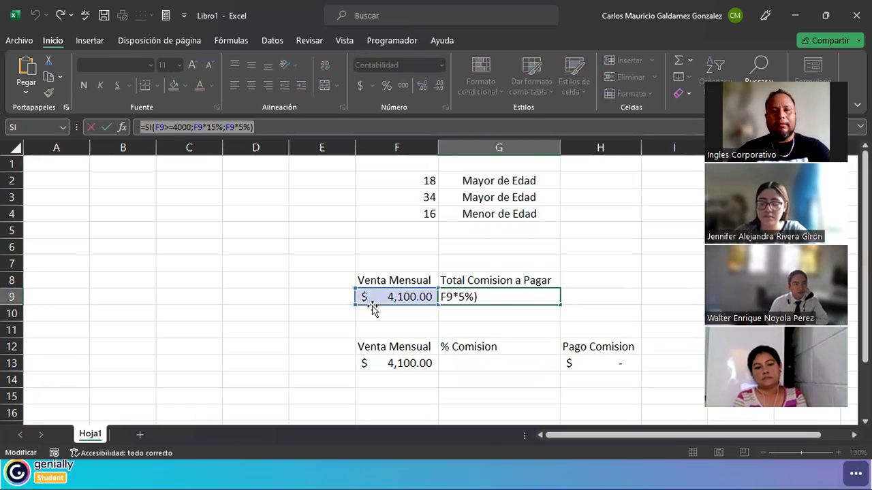
key(ctrl+c)
key(Escape)
double_click(454, 361)
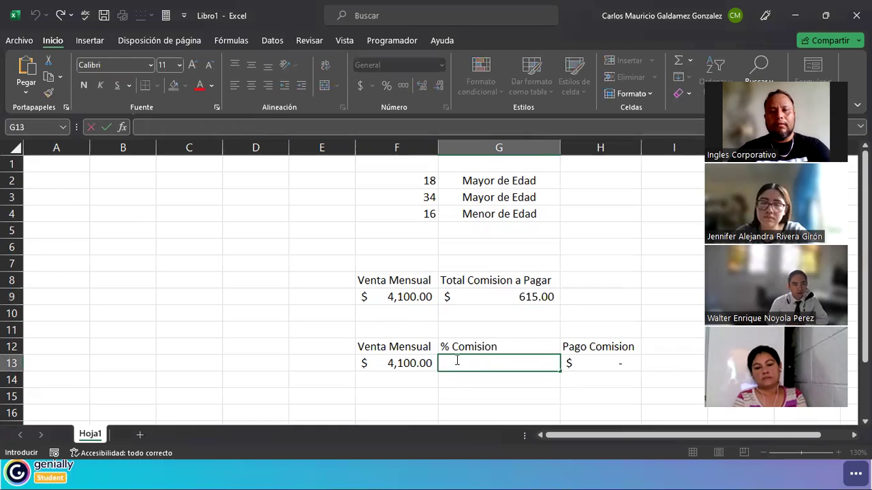
key(ctrl+v)
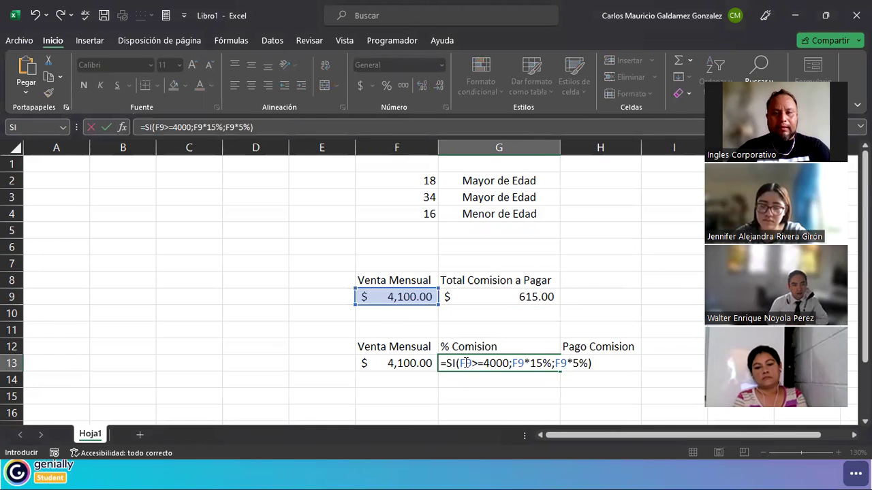
Edit the G13 formula to =SI(F13>=4000;15%;5%)
double_click(465, 363)
click(404, 368)
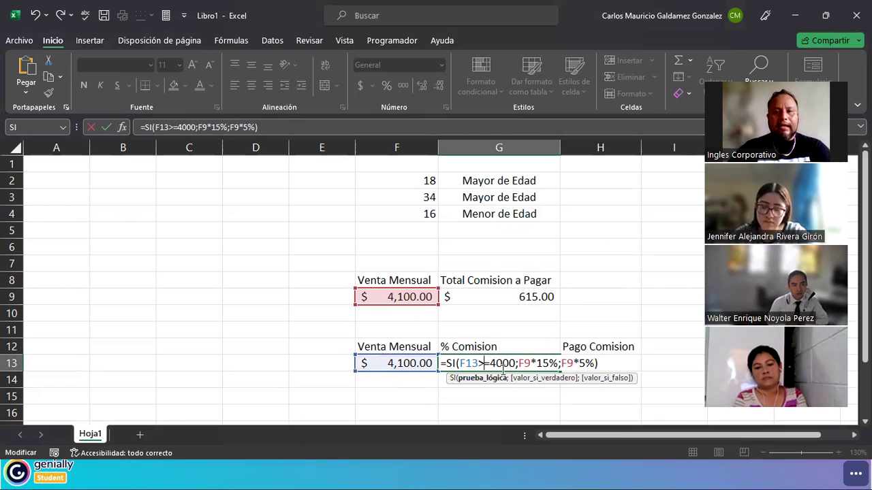
drag(519, 363, 617, 365)
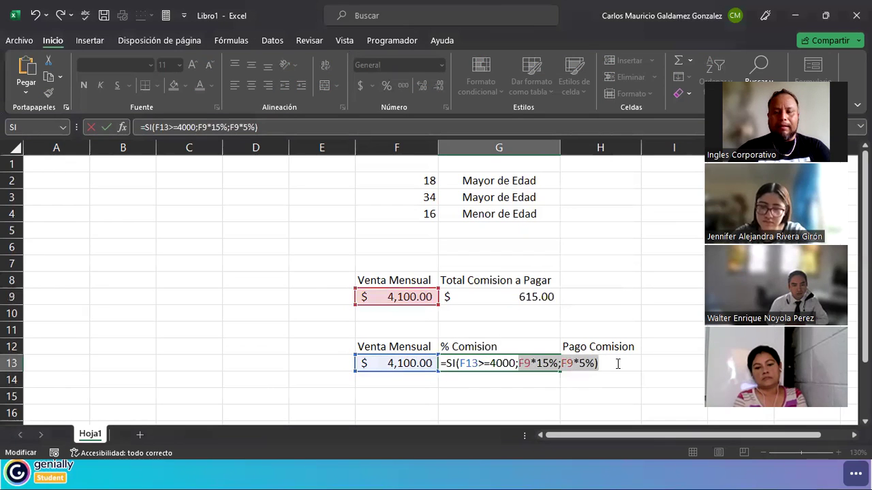
key(BackSpace)
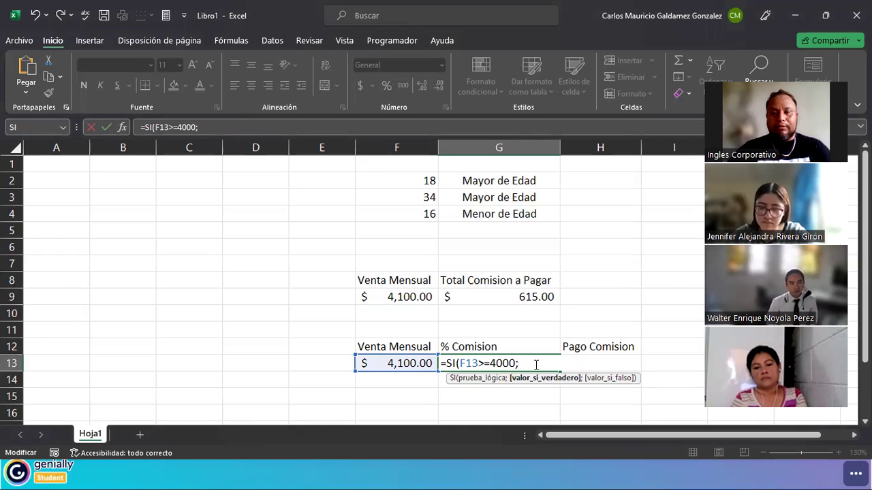
text(15%)
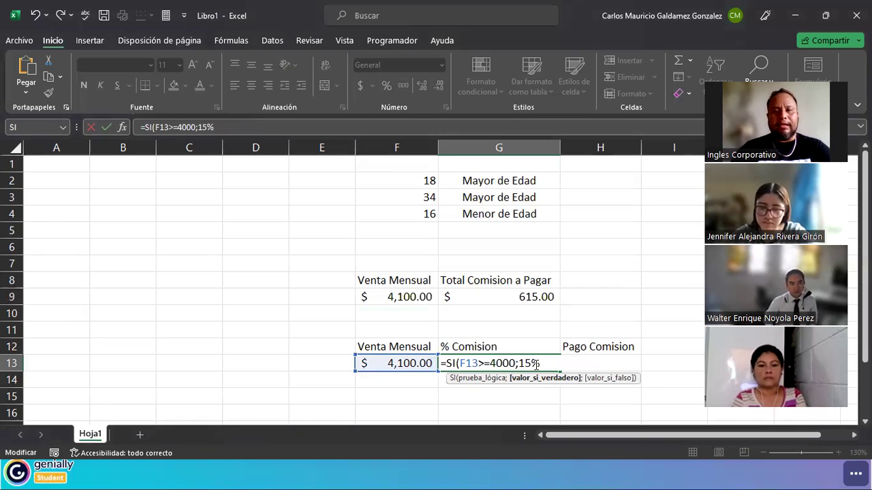
text(;)
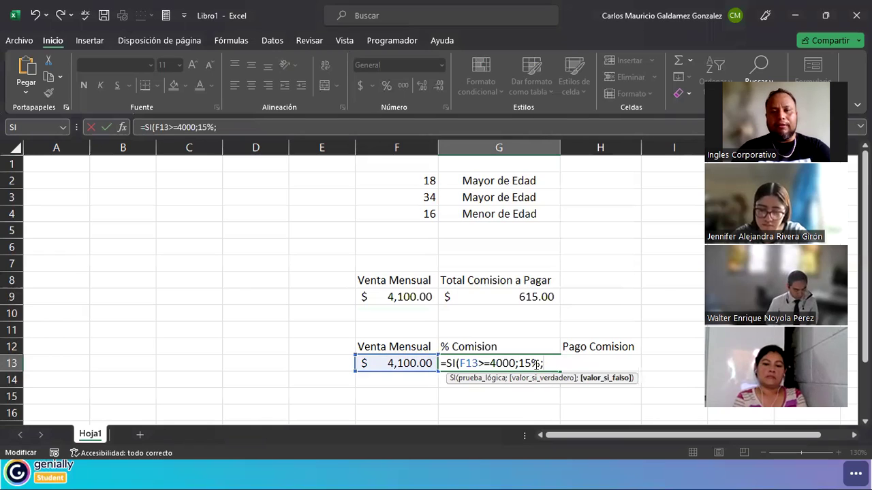
text(5%)
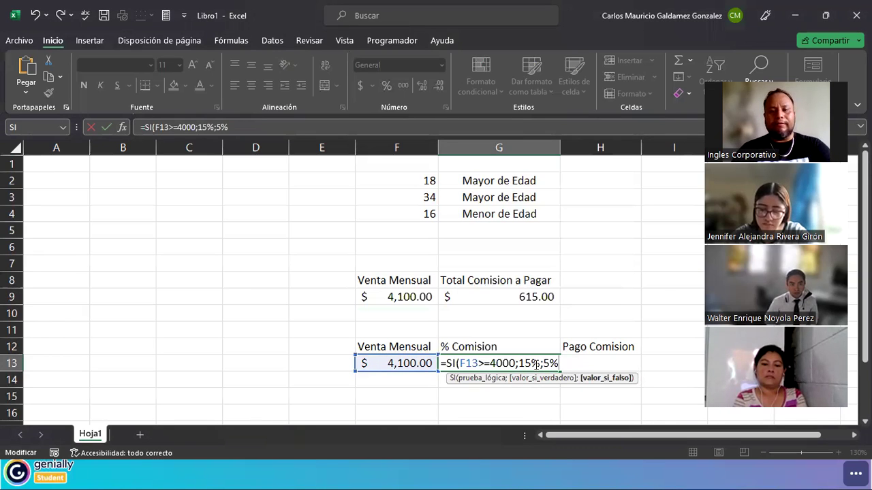
text())
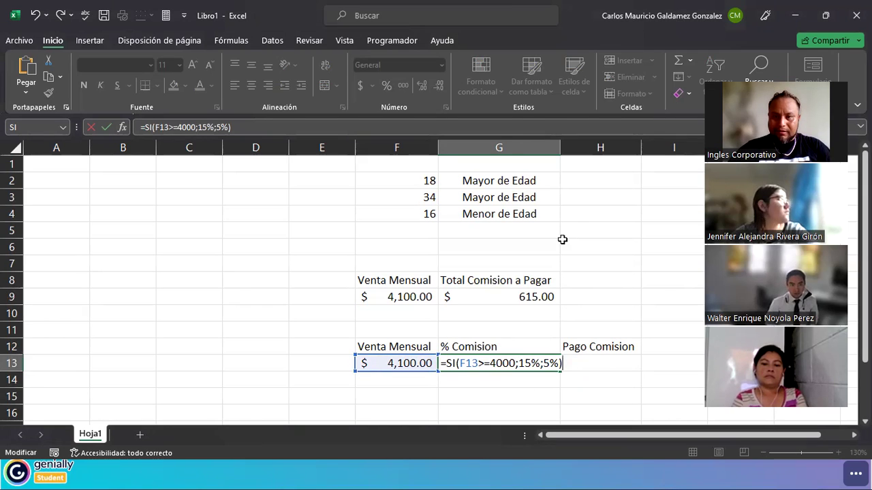
drag(517, 365, 563, 364)
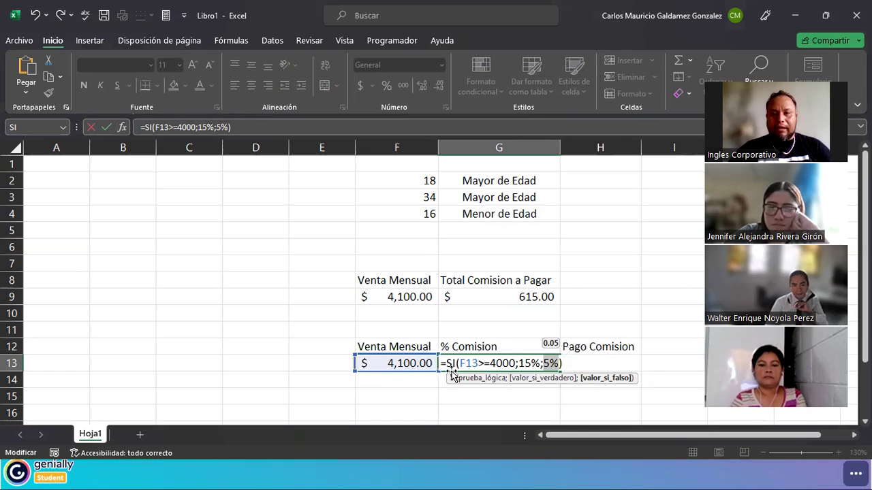
shift+click(519, 362)
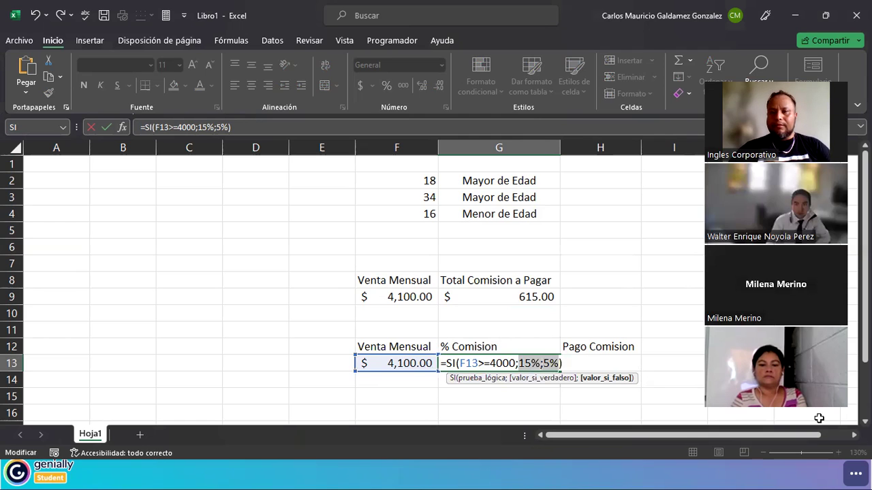
click(563, 364)
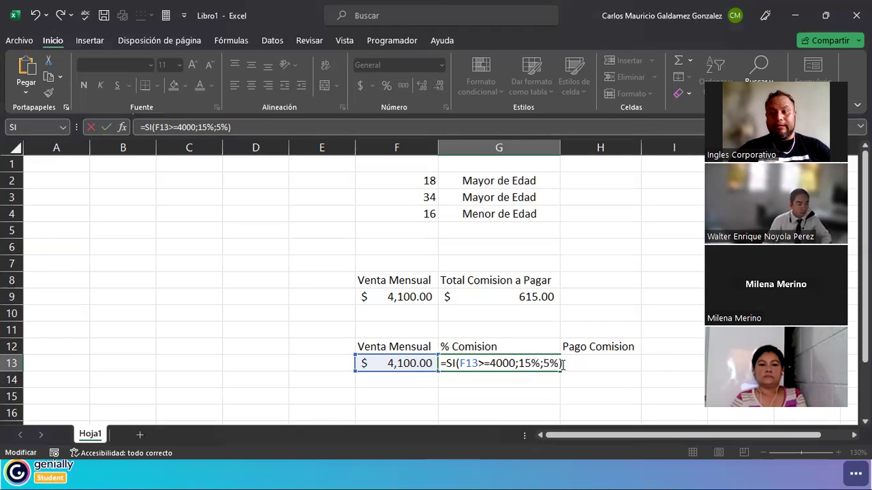
Confirm the G13 formula and apply Percent Style so it shows 15%, making H13 $ 615.00
key(Return)
key(Up)
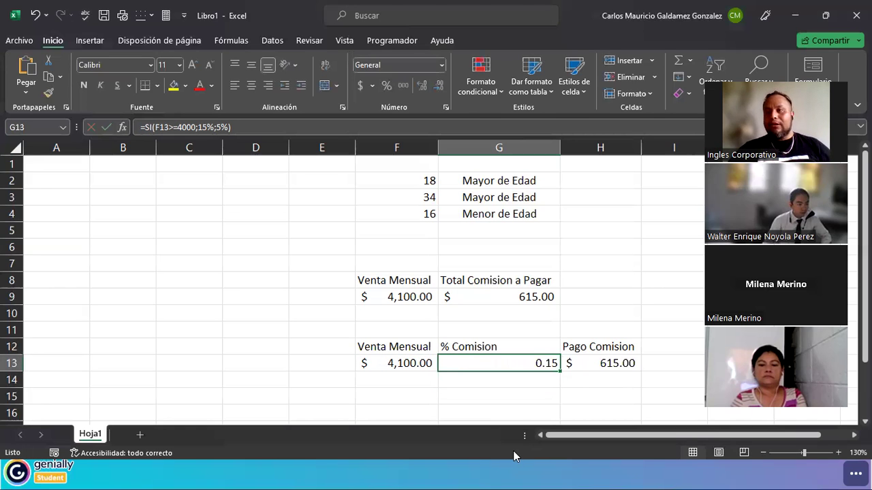
click(386, 89)
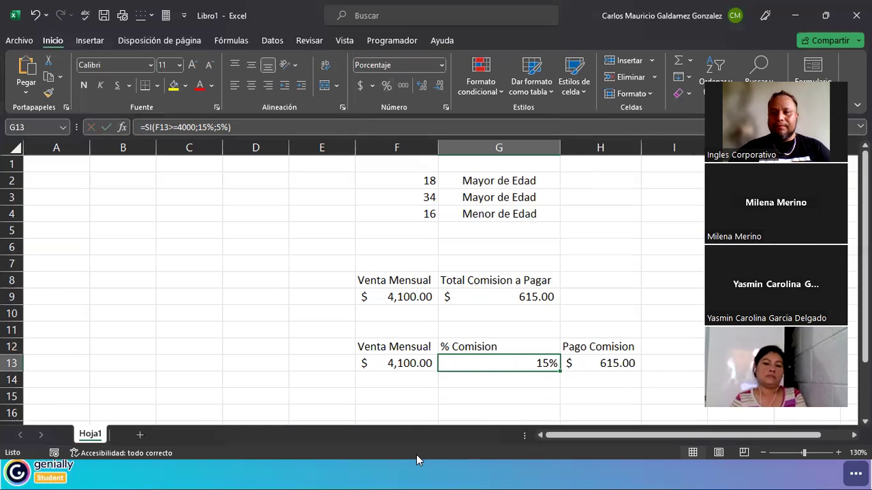
click(389, 365)
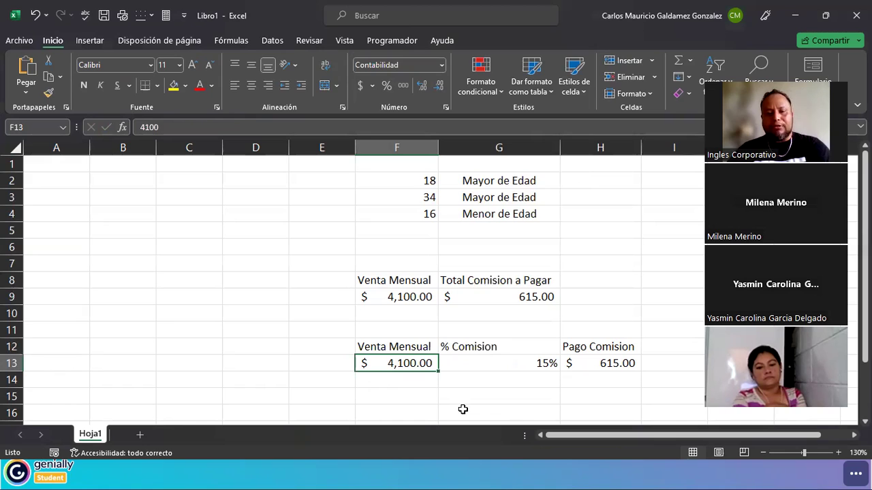
Change the F13 sale to 3858.67, dropping G13 to 5% and H13 to $ 192.93
text(3858.67)
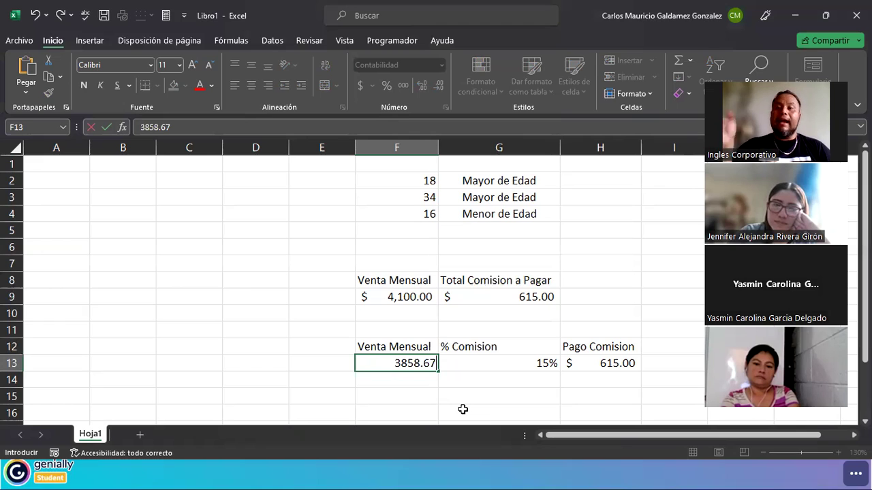
key(Return)
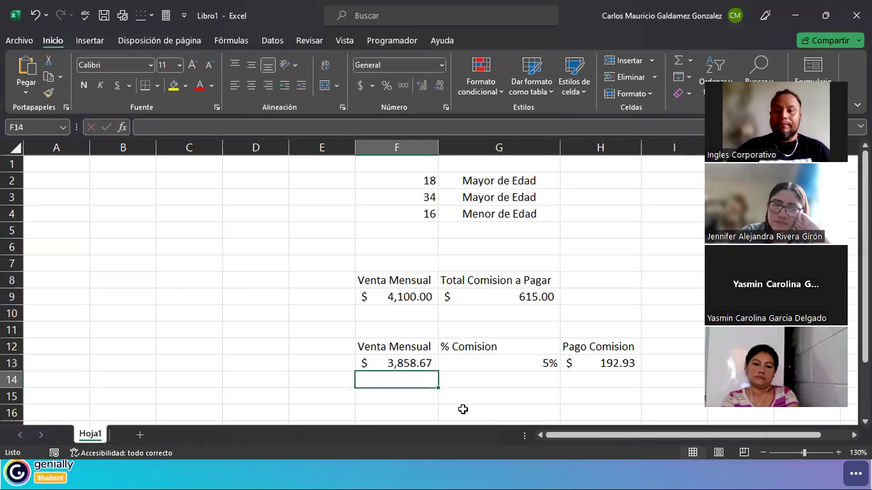
click(395, 362)
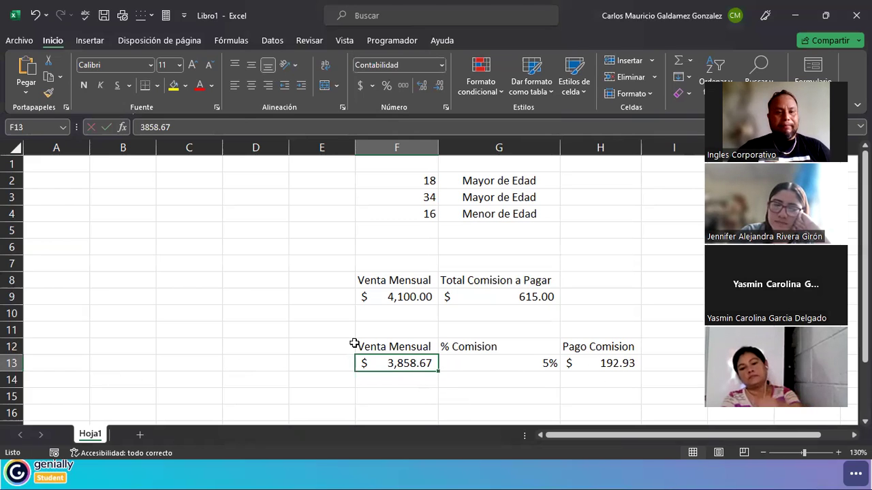
click(589, 362)
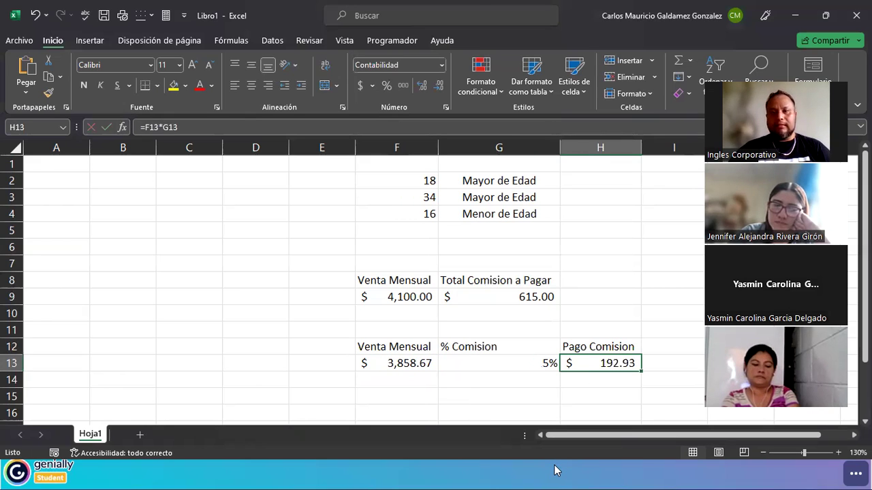
Walk through the G13 formula's logical test F13>=4000 and its 15%/5% results
double_click(489, 363)
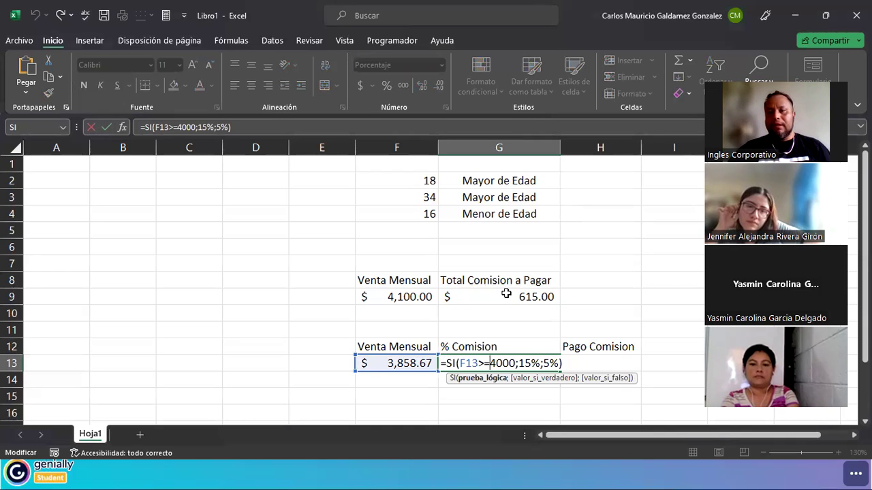
click(490, 363)
drag(539, 365, 550, 476)
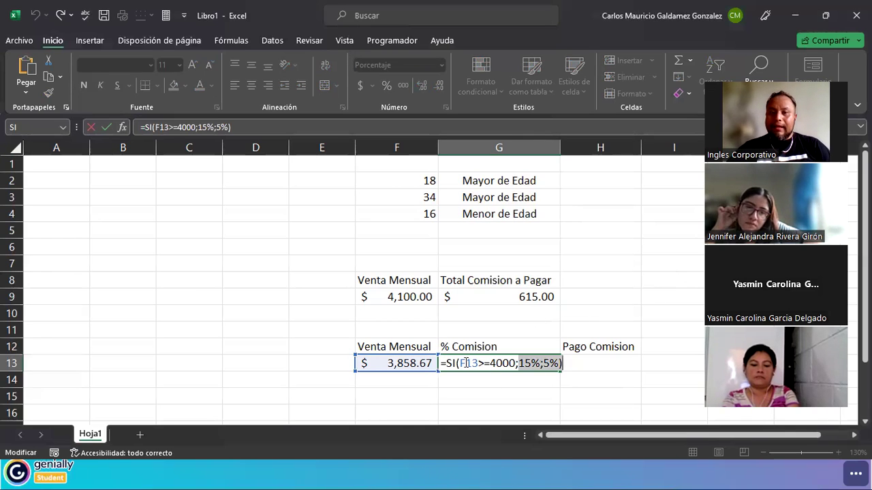
click(460, 363)
key(shift+Right)
key(shift+Right)
key(shift+Right)
key(shift+Right)
key(shift+Right)
key(shift+Right)
key(shift+Right)
key(shift+Right)
key(shift+Right)
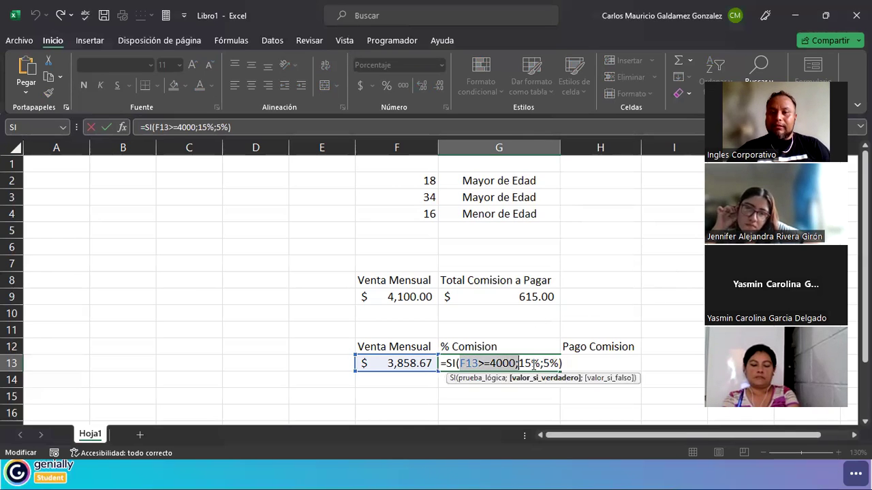
drag(460, 363, 536, 364)
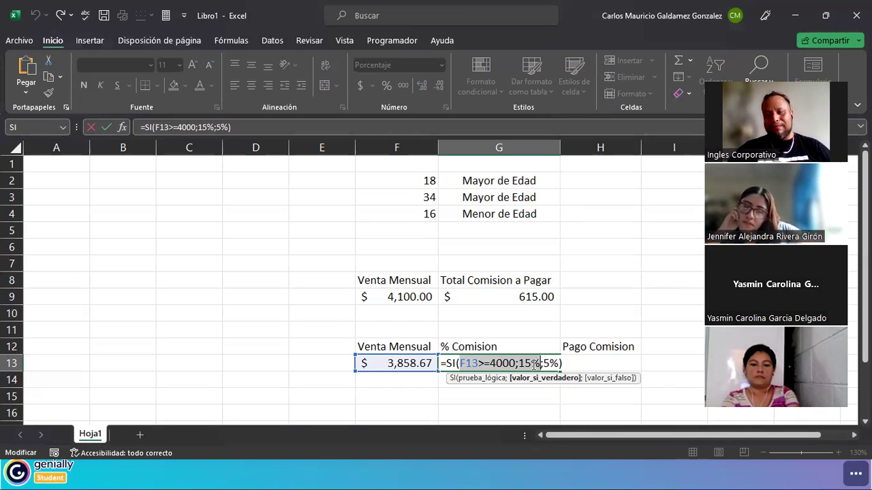
Cancel the formula edit and minimize Excel to show the 'Ejemplos de la función SI' slide
click(577, 313)
key(ctrl+z)
key(Escape)
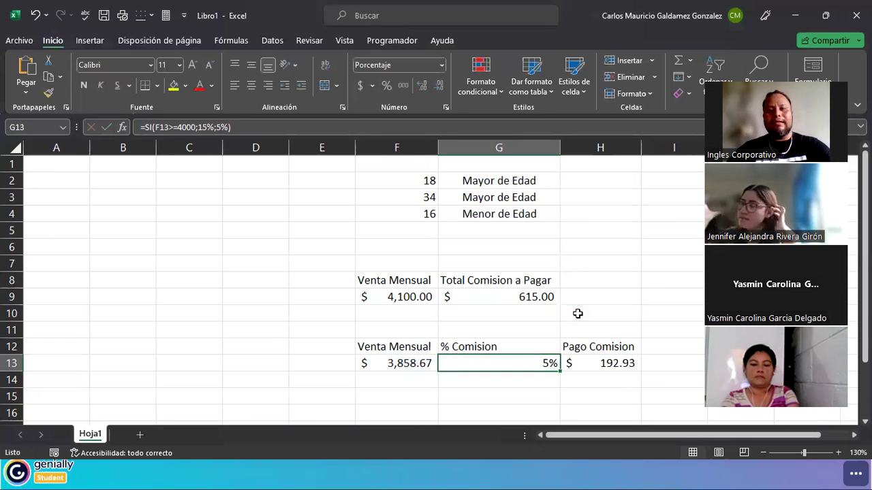
click(795, 15)
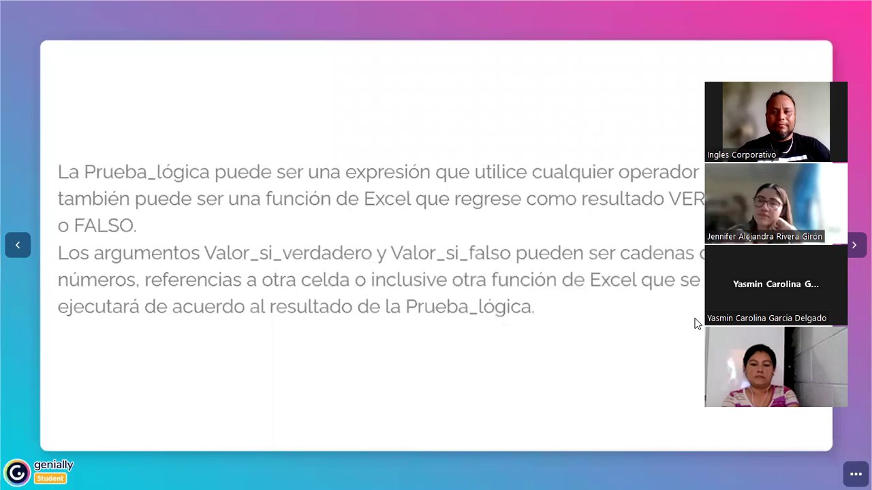
key(Right)
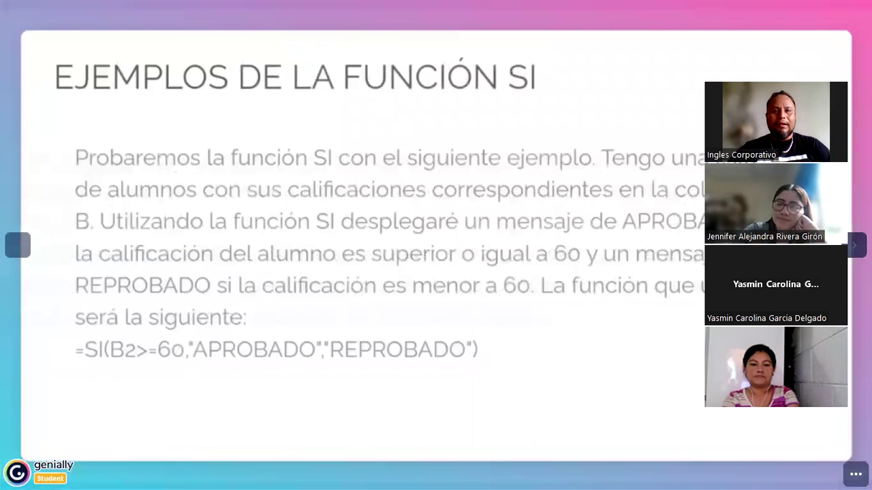
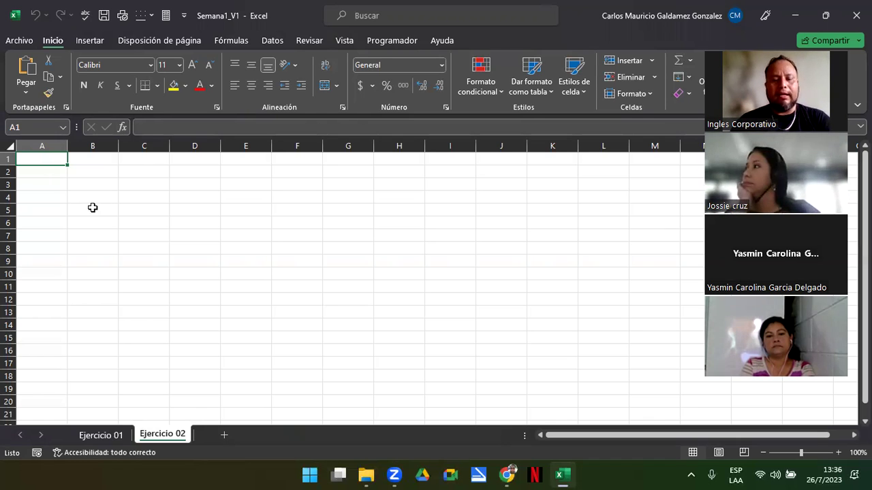
Enter headers Codigo, Nombre, Apellido, Sueldo and ISSS across A1:E1
text(Codigo)
key(Tab)
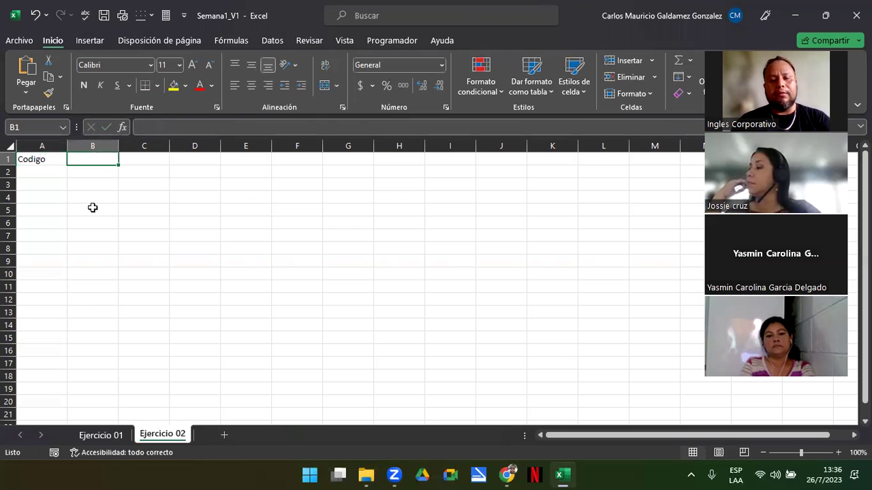
text(Nombre)
key(Tab)
text(Apellido)
key(Tab)
text(Sueldo)
key(Tab)
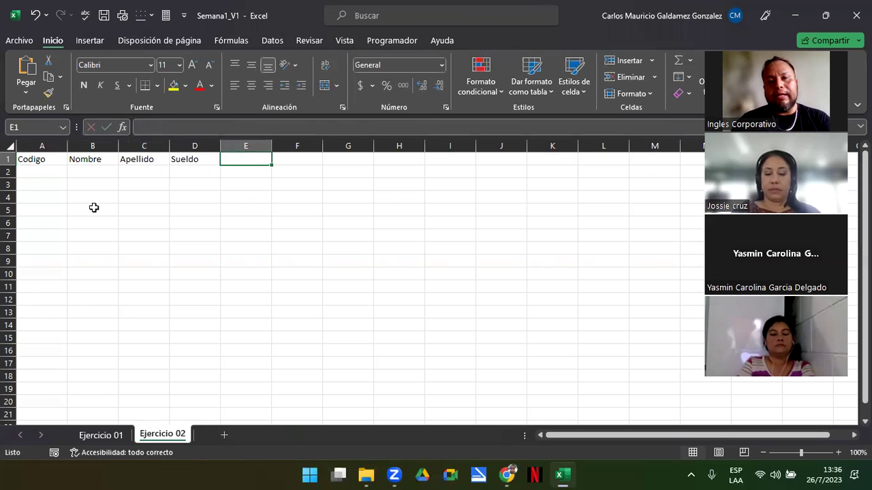
text(Is)
key(BackSpace)
key(BackSpace)
text(ISS)
key(Tab)
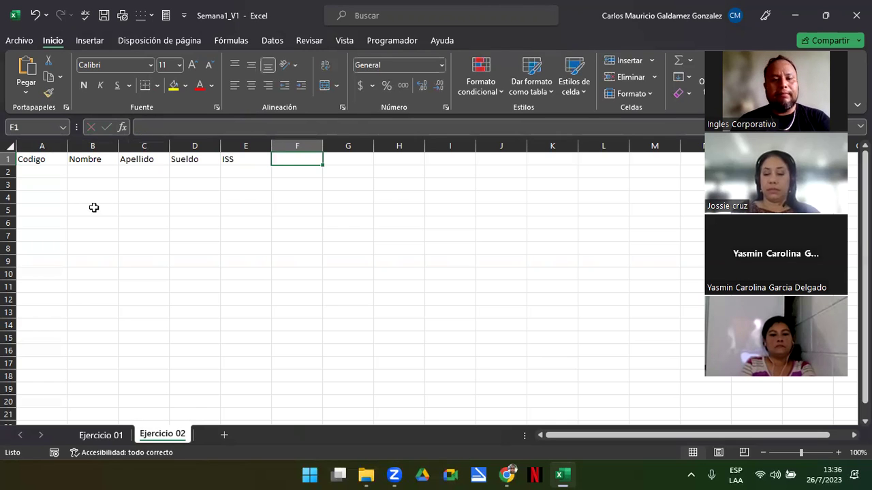
key(Left)
key(F2)
text(S)
key(Tab)
Add headers RENTA, Total de Desc, BONO, GiftCard, Total Incentiv and Sueldo Neto in F1:K1
text(RENTA)
key(Tab)
text(Total de Desc)
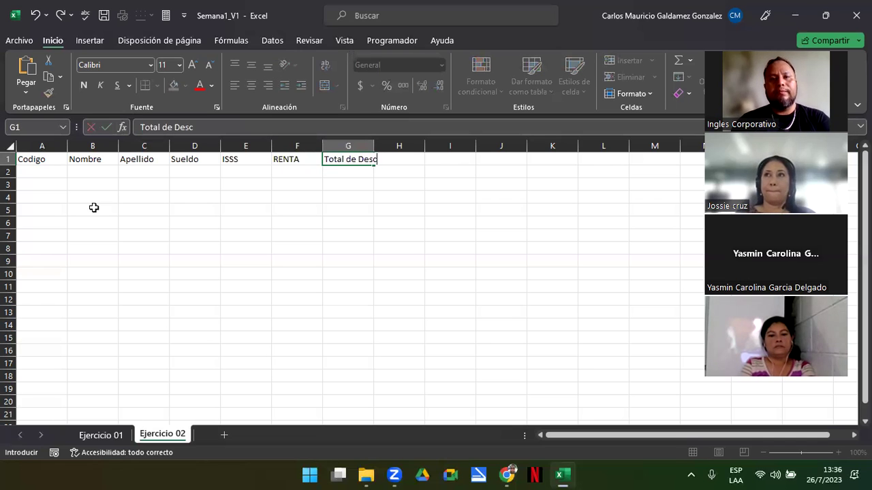
key(Tab)
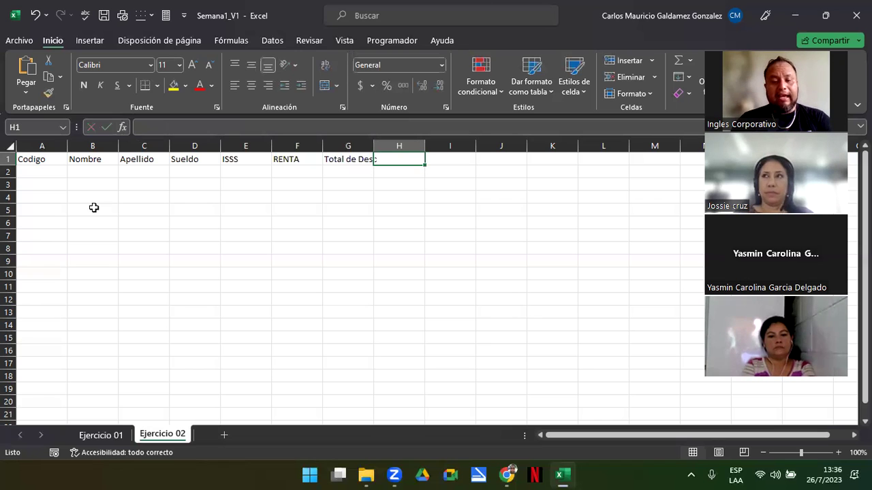
text(BONO)
key(Tab)
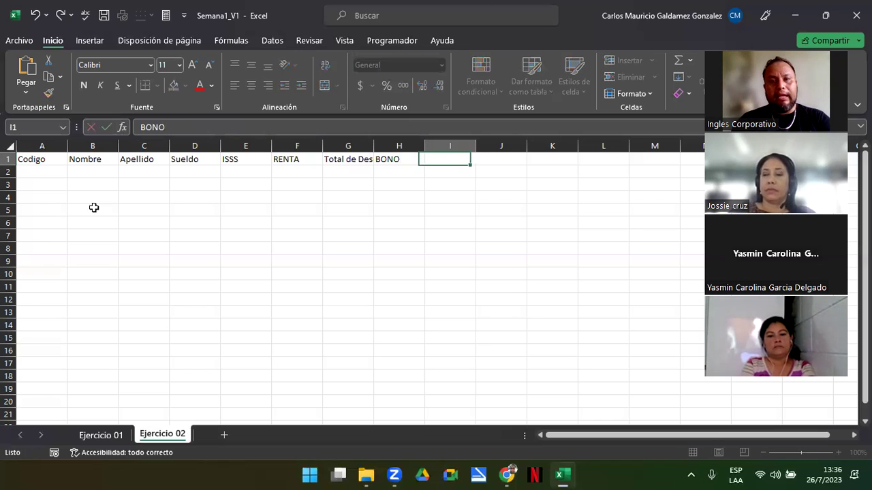
text(GiftCard)
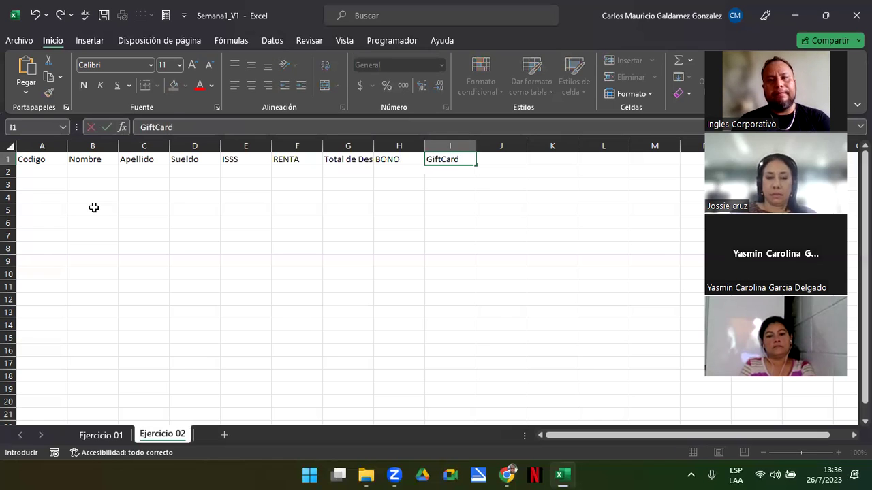
key(Tab)
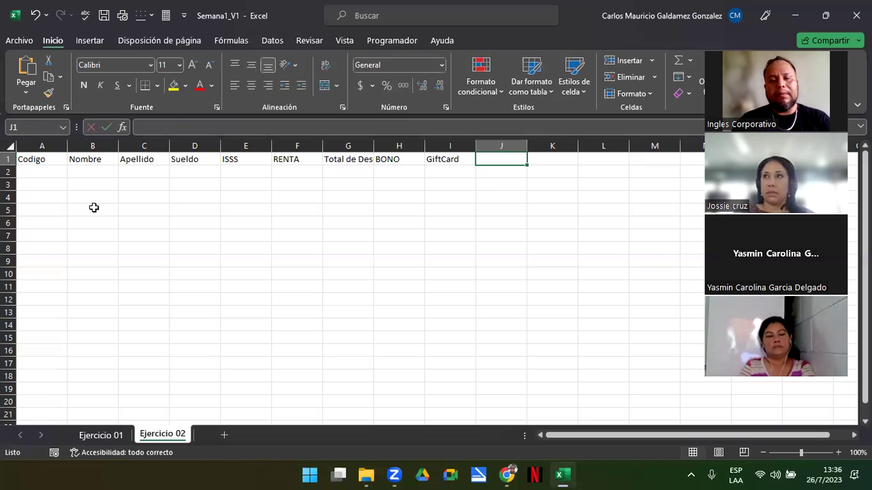
text(Total Incenti)
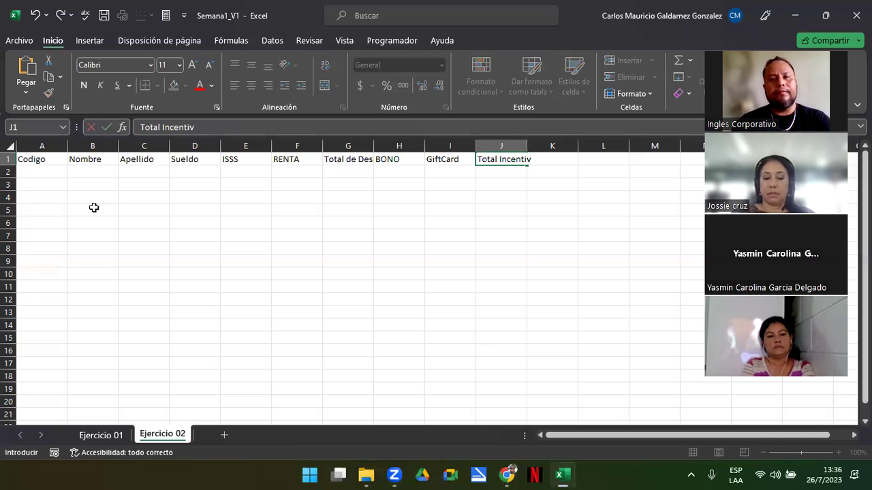
text(v)
key(Tab)
text(Sueldo Neto)
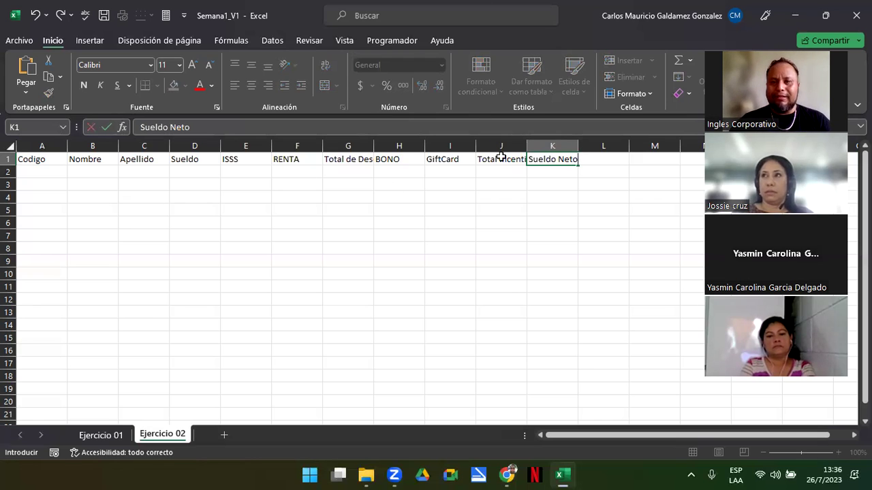
Auto-fit columns J, K and G to their long headers, then select cell B2
click(521, 146)
double_click(526, 146)
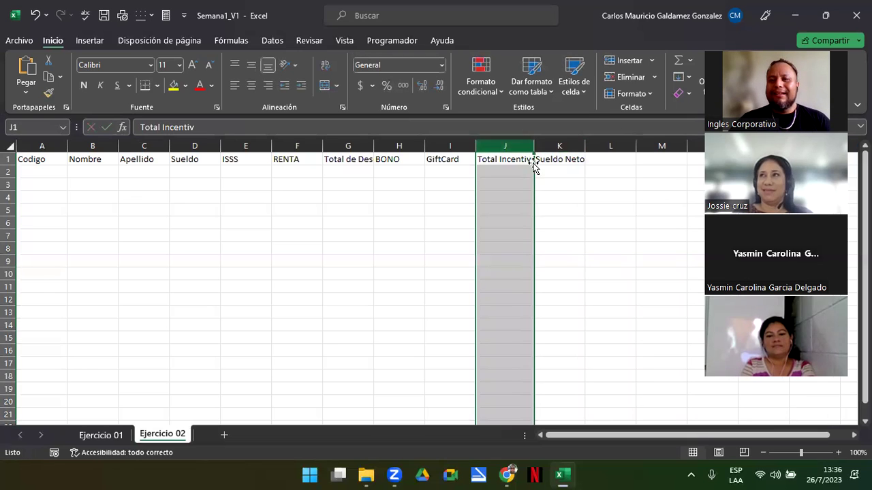
double_click(585, 146)
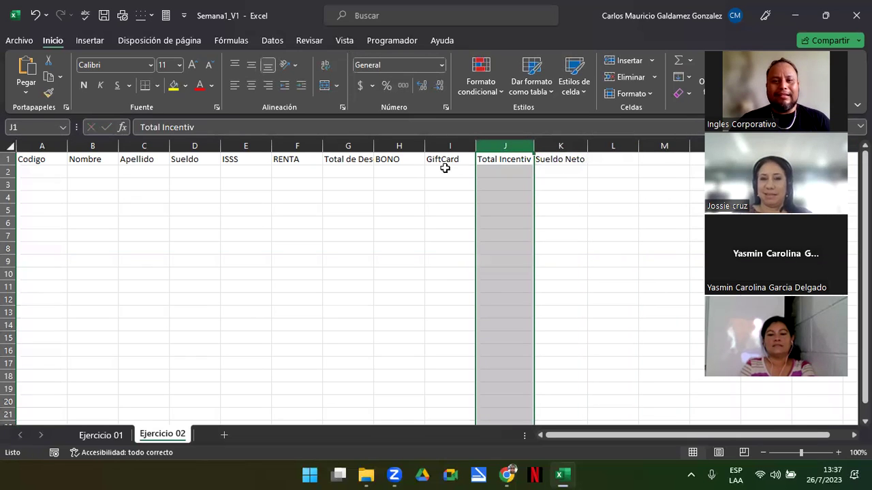
double_click(374, 146)
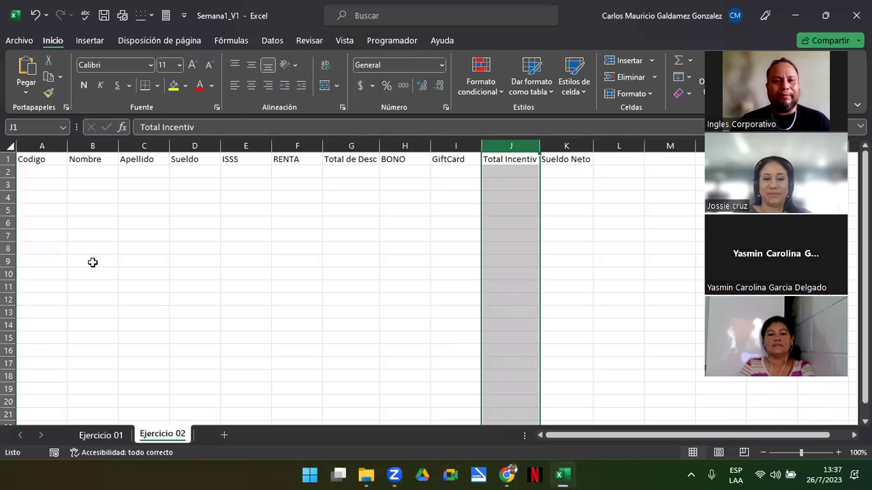
click(34, 161)
click(38, 172)
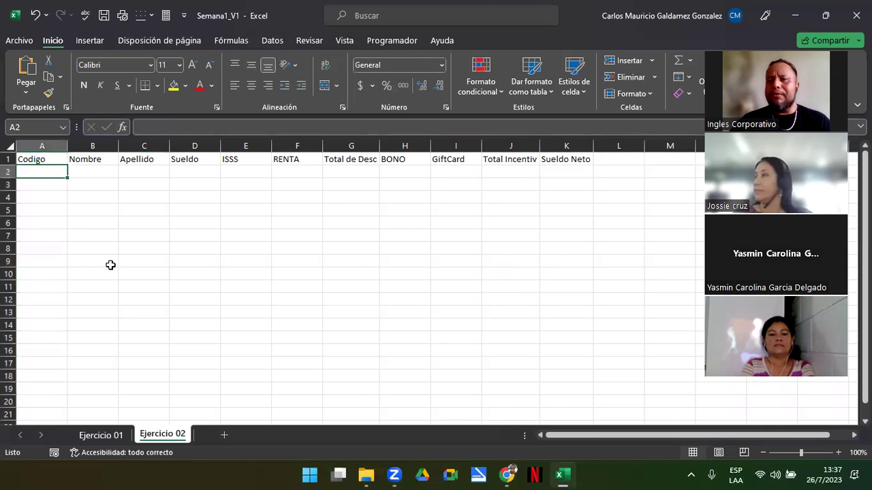
drag(30, 171, 30, 204)
click(31, 171)
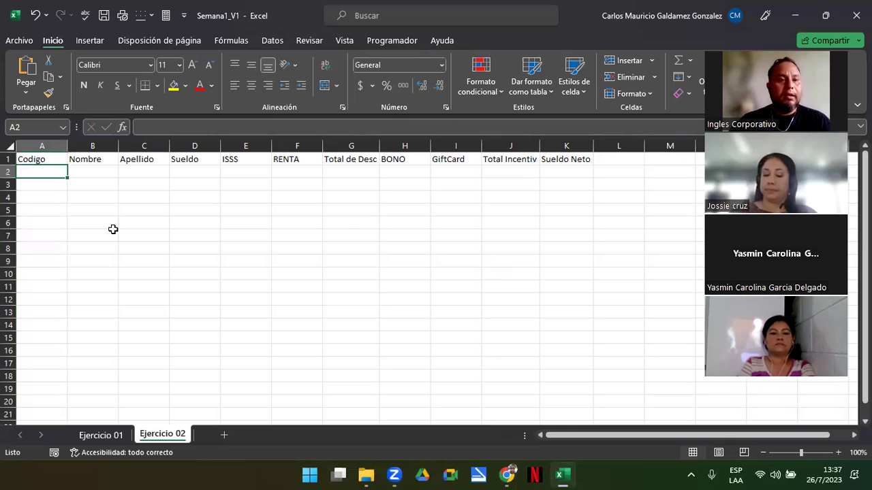
click(88, 171)
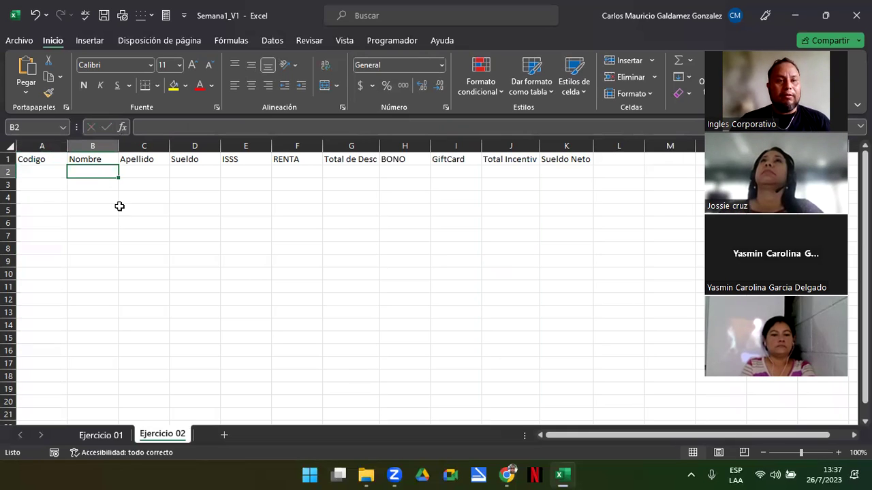
Enter first names Karla, Mario, Lucia, Pedro and Jose in B2:B6
click(28, 175)
click(87, 170)
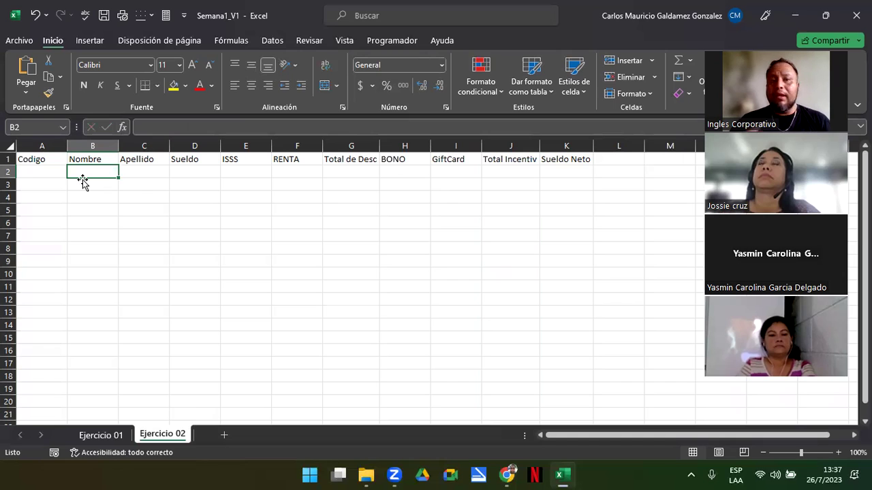
text(Karla)
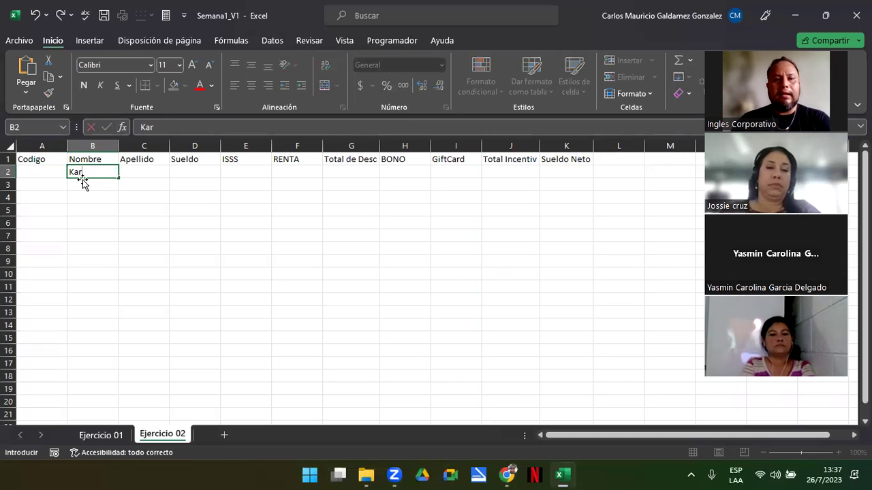
key(Return)
text(Mario)
key(Return)
text(Lucia)
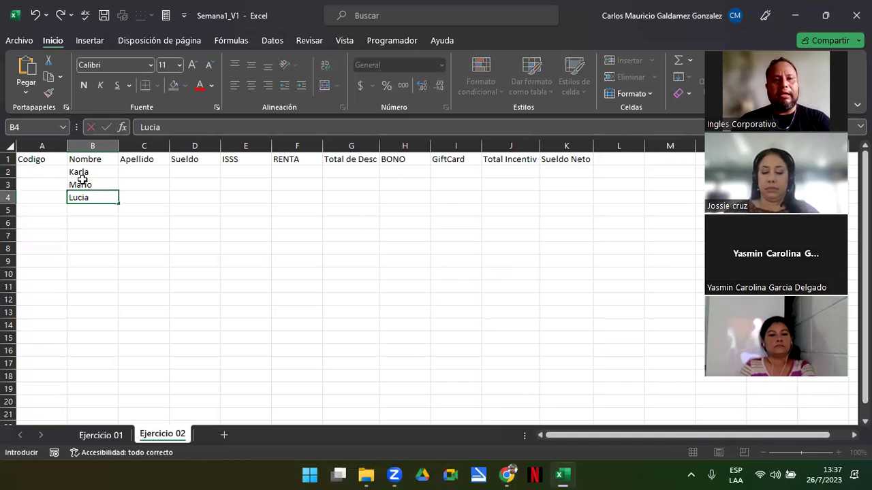
key(Return)
text(Pedro)
key(Return)
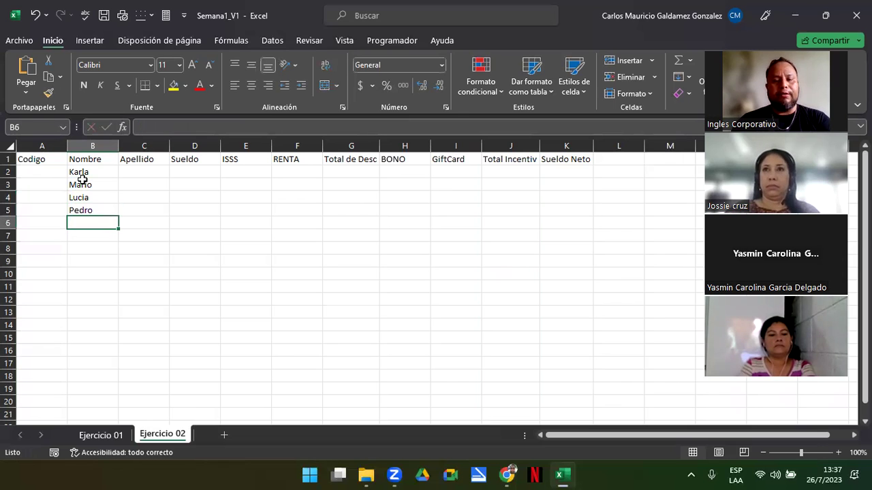
text(Jose)
key(Tab)
Enter surnames Cortez, Magaña, Cruz, Perez and Lopez in C2:C6
key(Up)
key(Up)
key(Up)
key(Up)
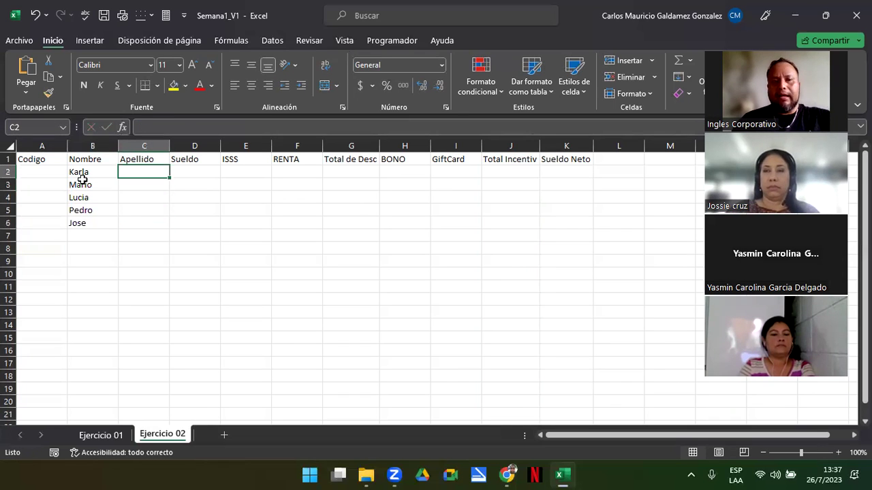
text(Cortez)
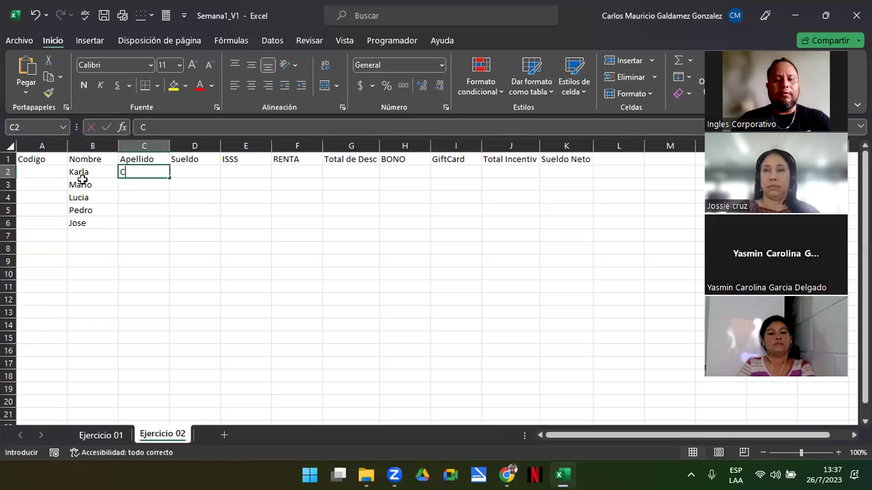
key(Return)
text(Magaña)
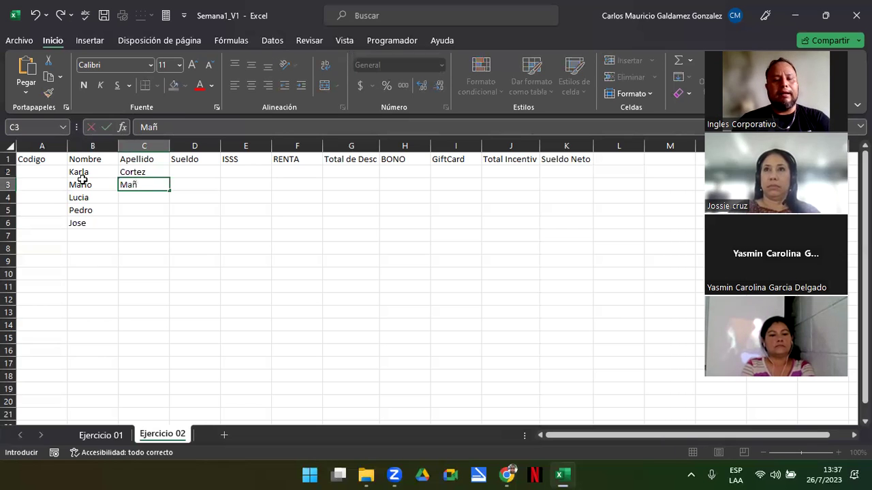
key(Return)
text(Curz)
key(Return)
key(Up)
text(Cruz)
key(Return)
text(Perez)
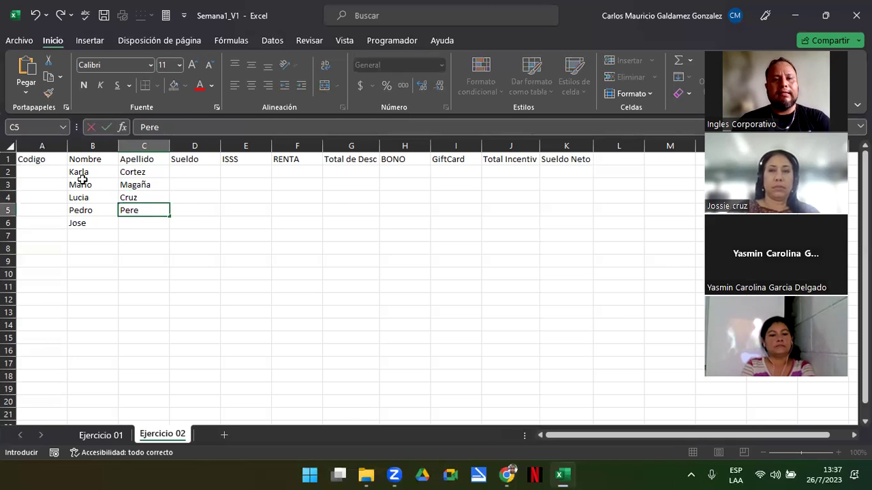
key(Return)
text(Lo)
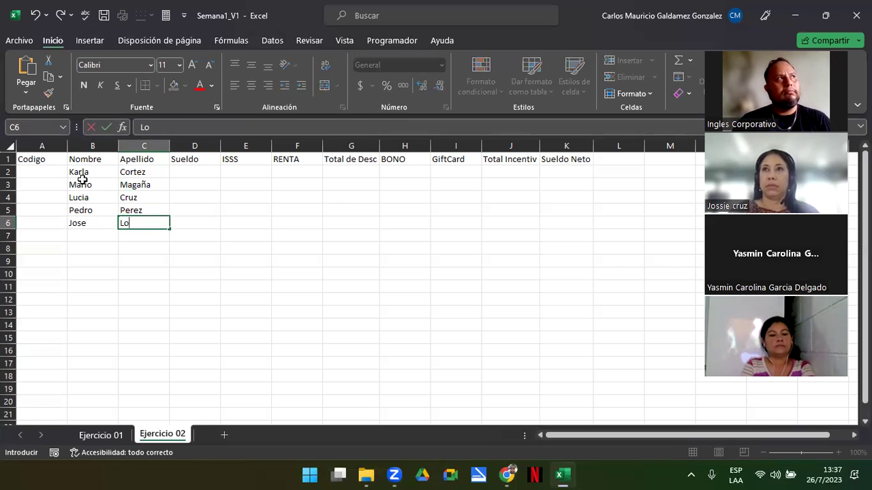
text(pez)
key(Return)
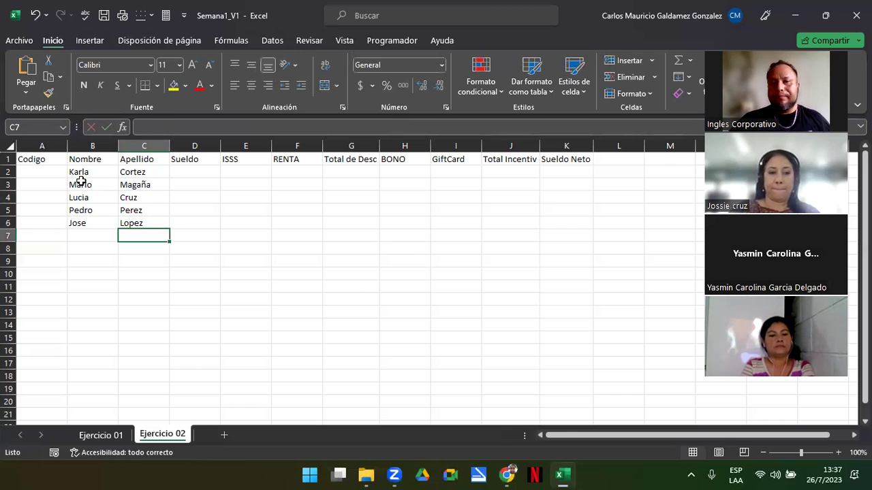
In A2, start a CONCATENAR formula joining IZQUIERDA(C2;1) and IZQUIERDA(B2;1)
scroll(90, 236, up, 3)
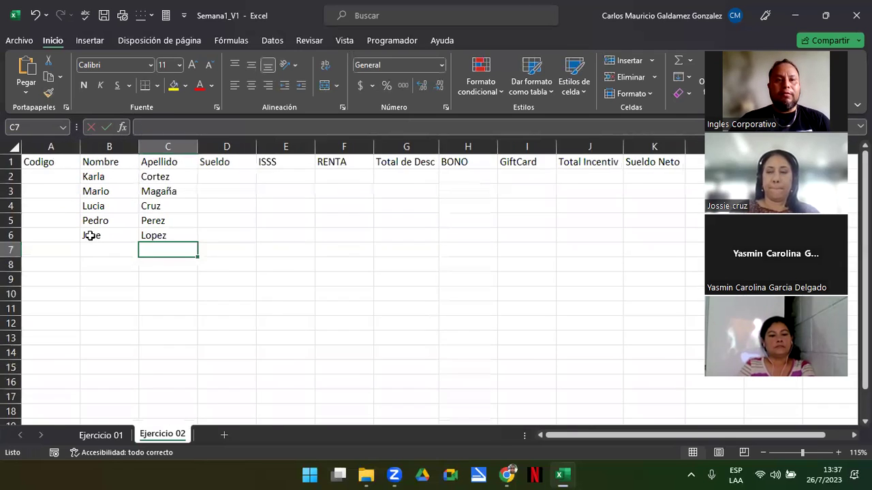
scroll(91, 235, up, 1)
drag(564, 436, 552, 439)
click(74, 195)
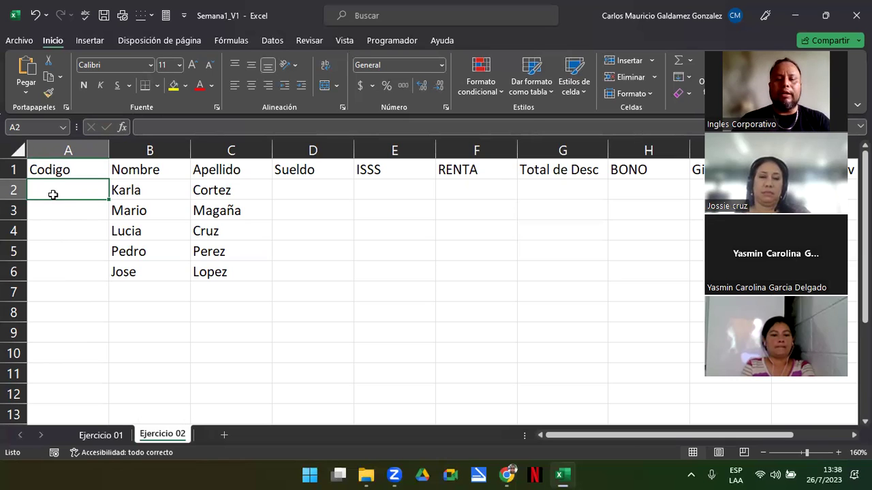
text(=)
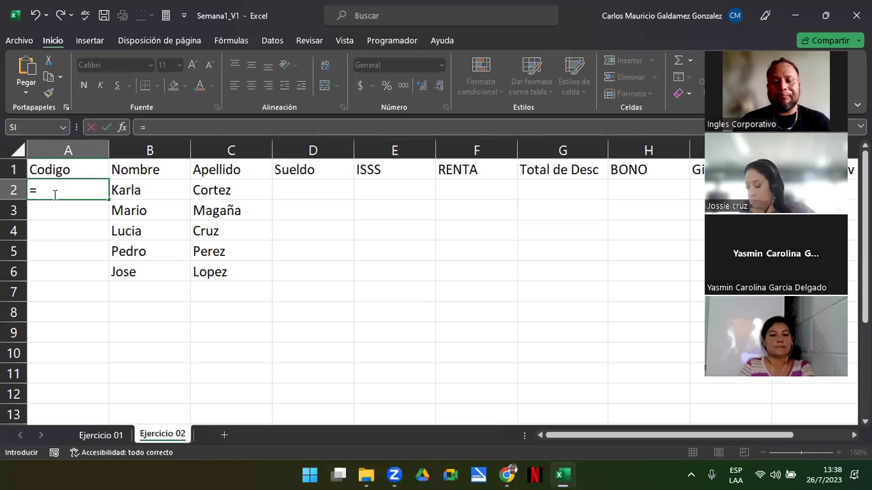
text(conc)
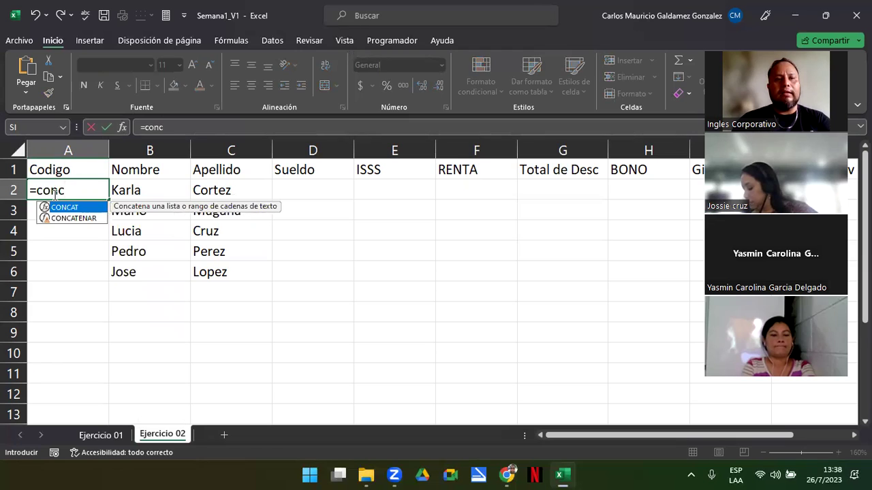
key(Down)
key(Tab)
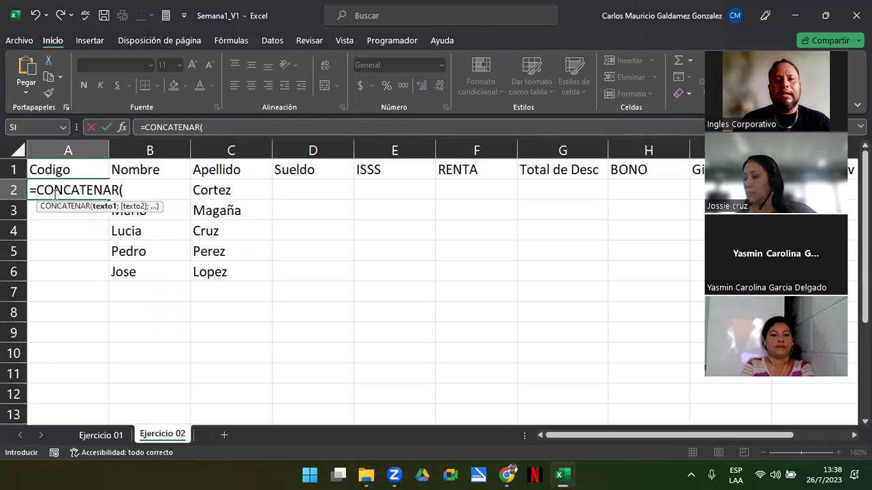
click(225, 191)
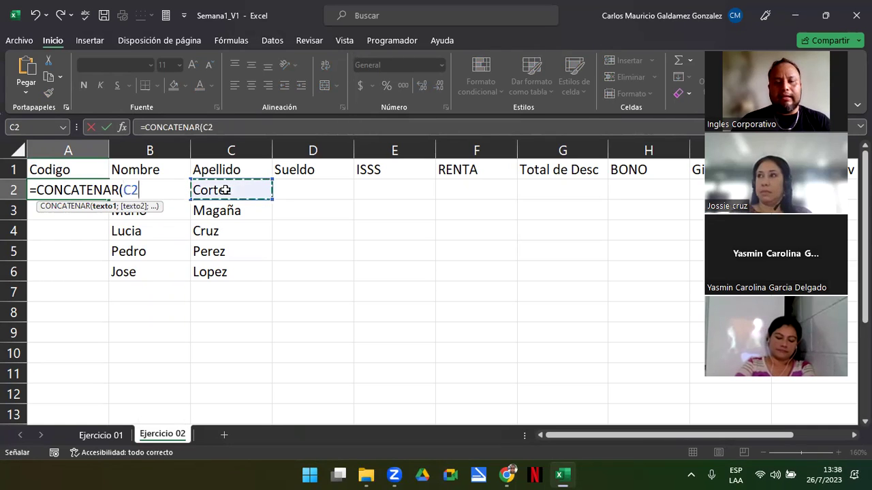
key(BackSpace)
key(BackSpace)
text(izq)
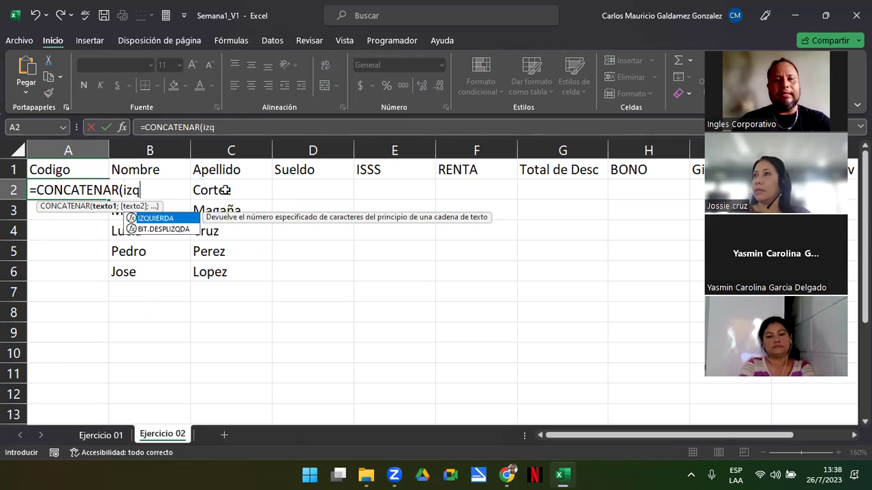
key(Tab)
click(234, 230)
key(Up)
key(Up)
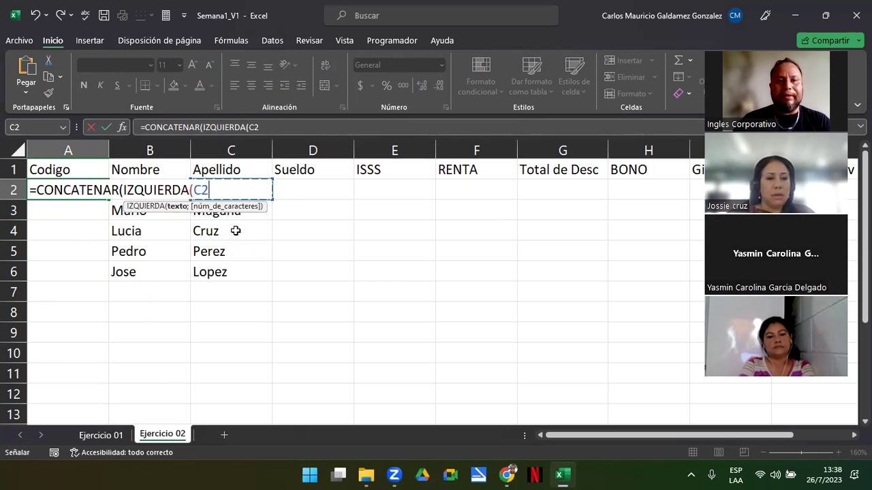
text(;1);)
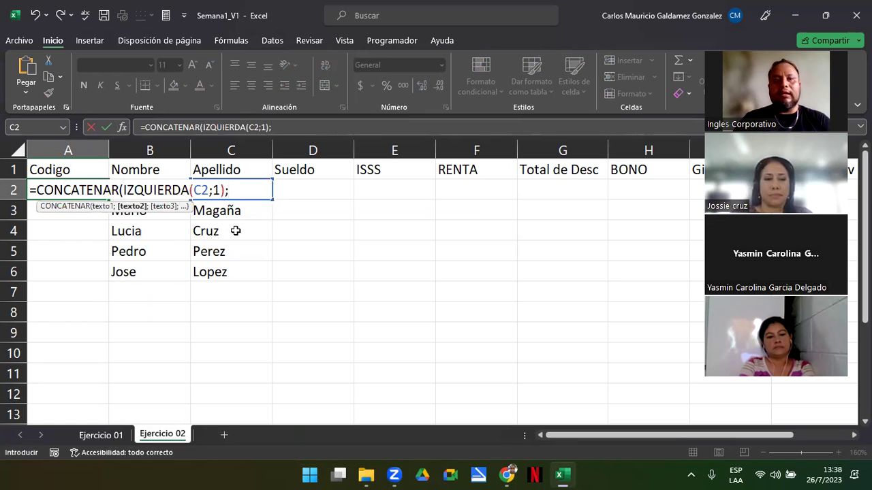
text(izq)
key(Tab)
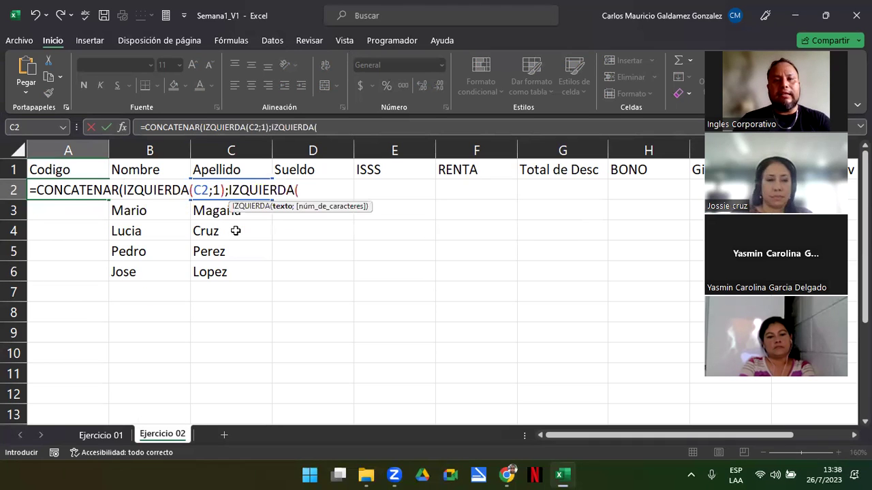
key(Down)
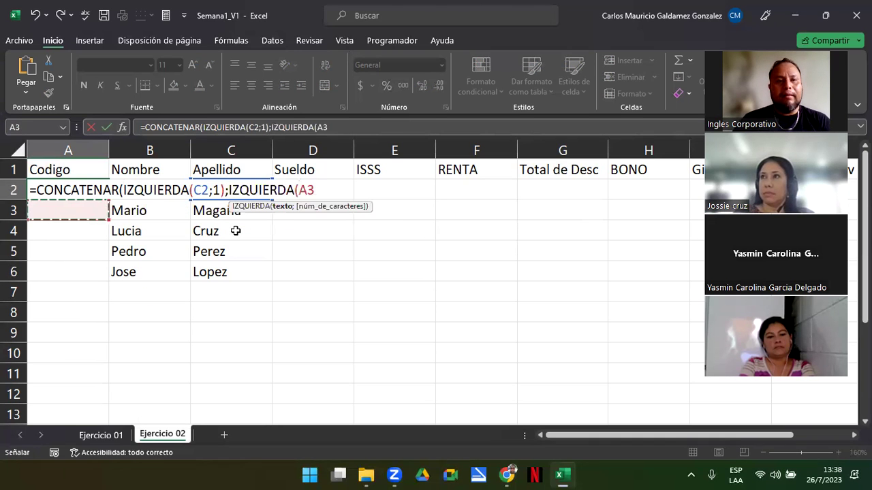
key(Right)
key(Up)
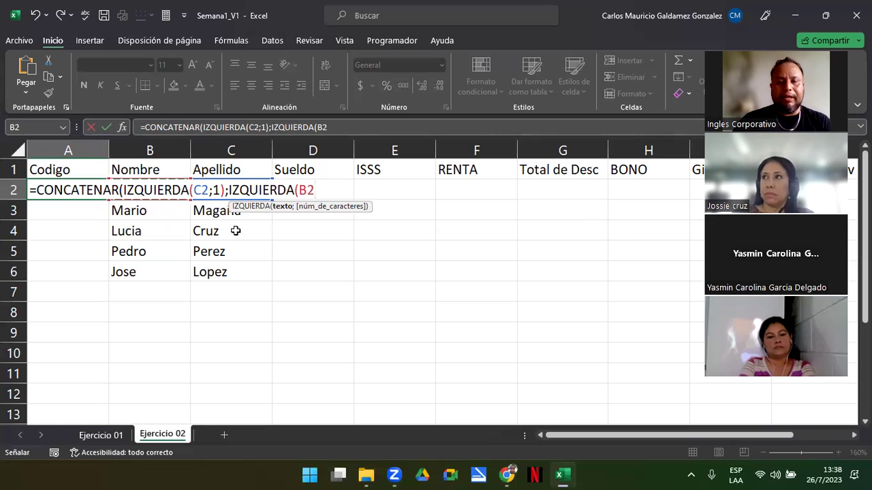
text(;1))
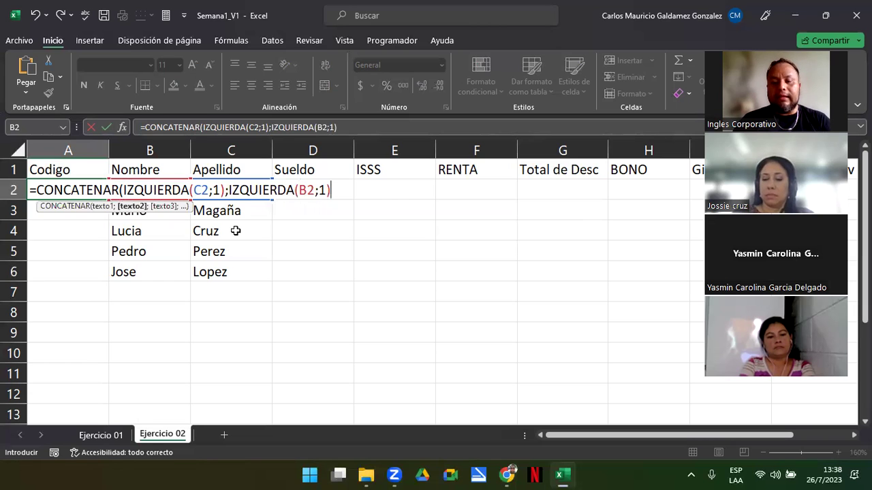
Finish the A2 formula with "-" and ALEATORIO.ENTRE(100;999), and commit it
text(;"-)
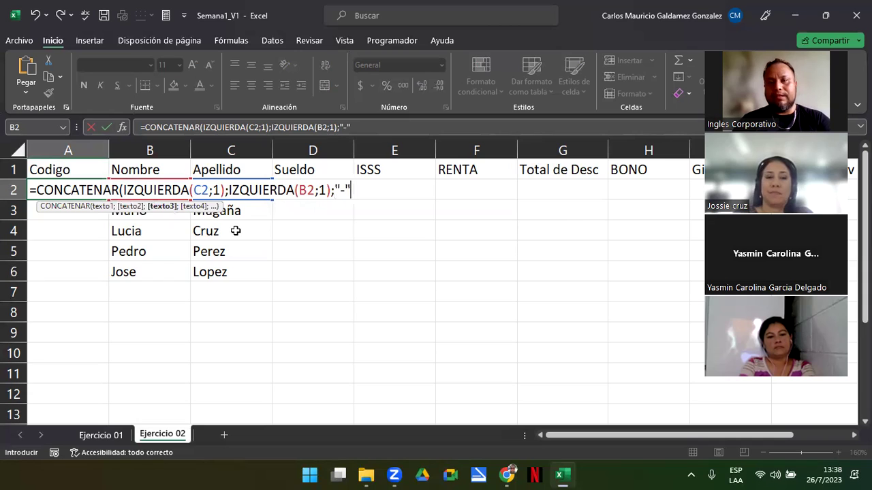
text(";)
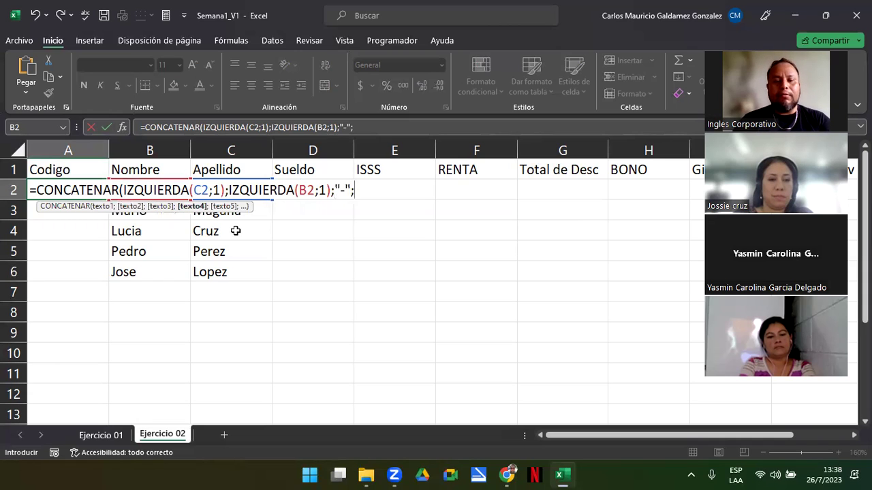
text(aleatorio)
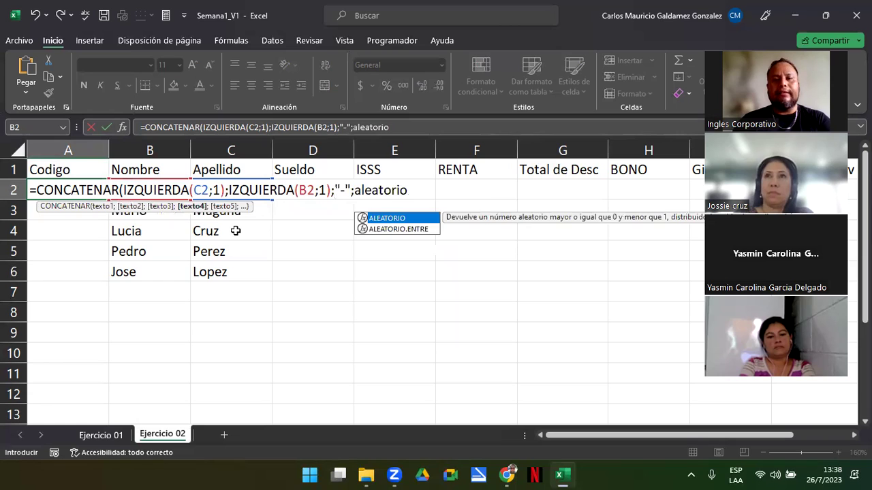
key(Down)
key(Tab)
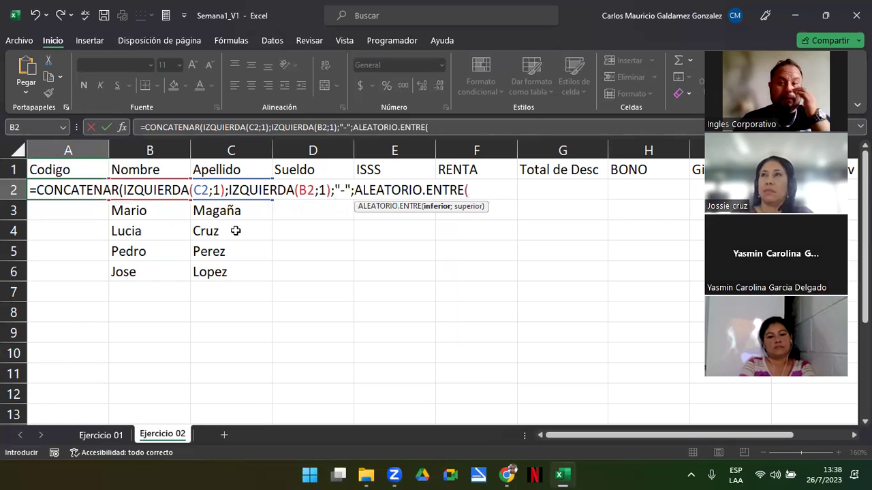
text(1)
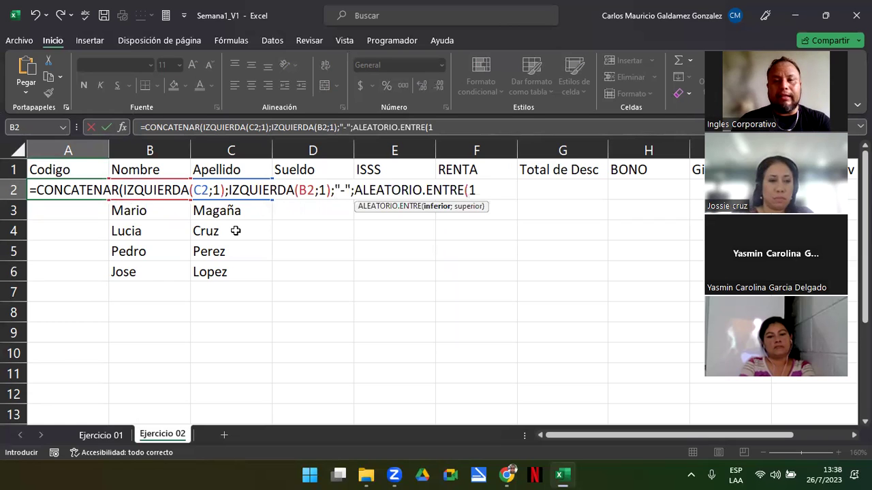
text(00;999)
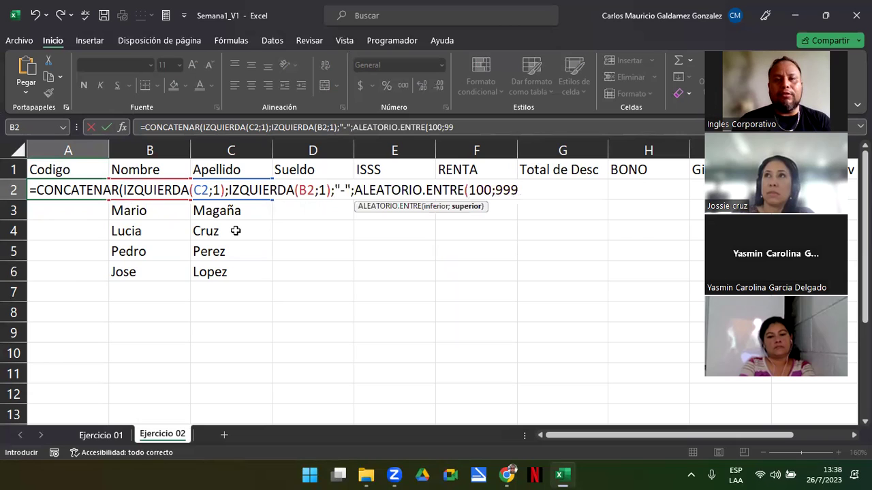
text())
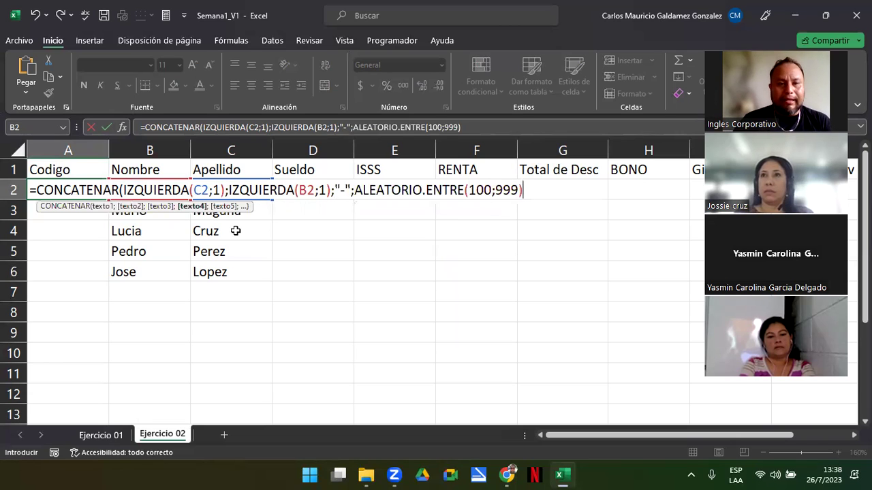
text())
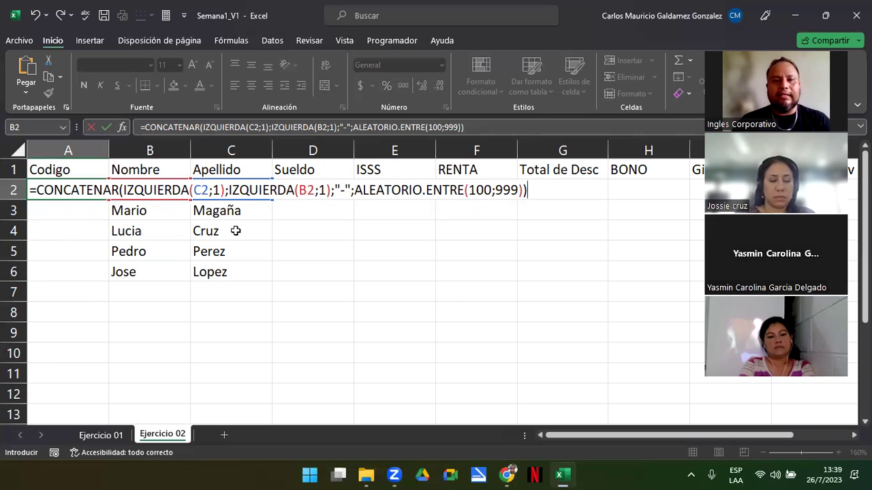
key(Return)
key(Up)
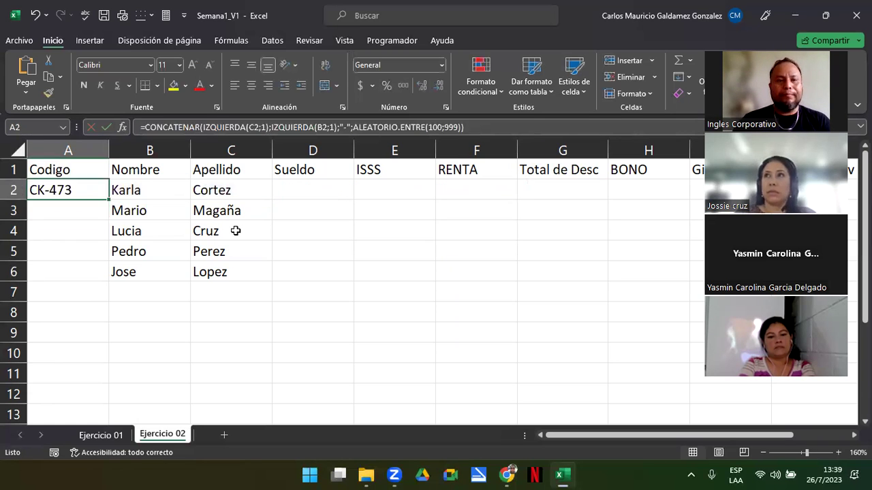
Fill the code formula down to A6, re-confirm it, and copy the codes in A2:A6
double_click(108, 199)
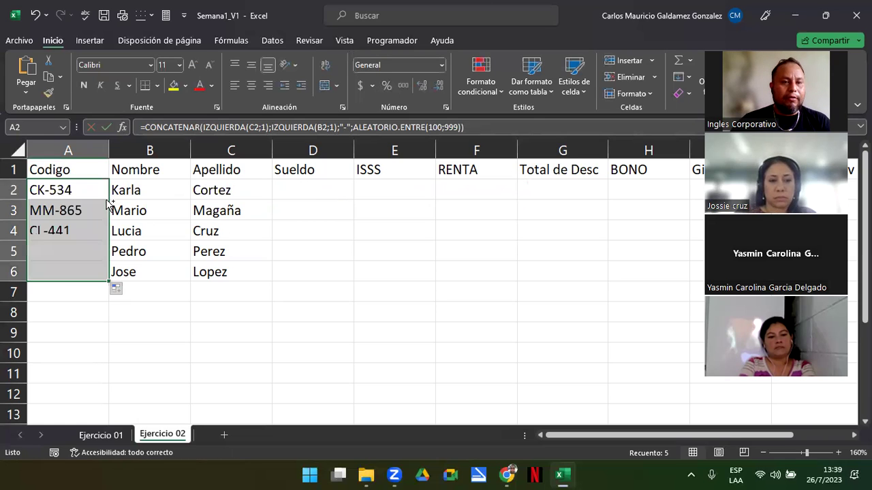
click(66, 184)
triple_click(231, 126)
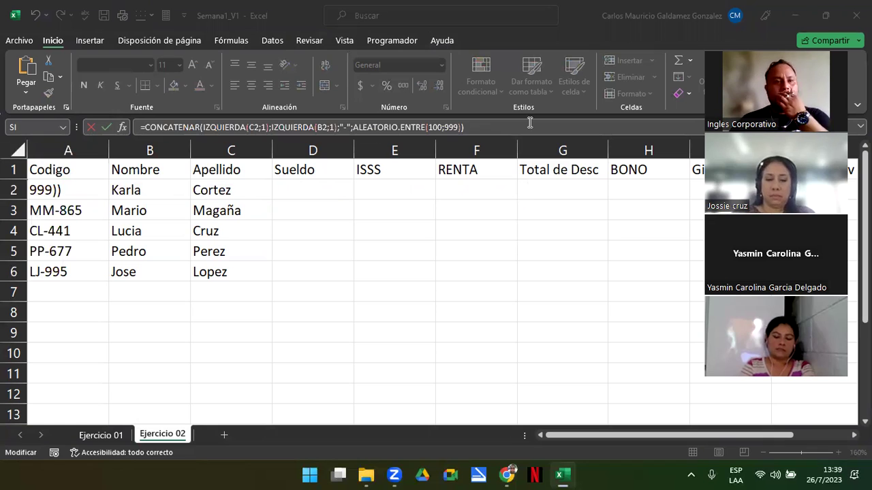
triple_click(485, 127)
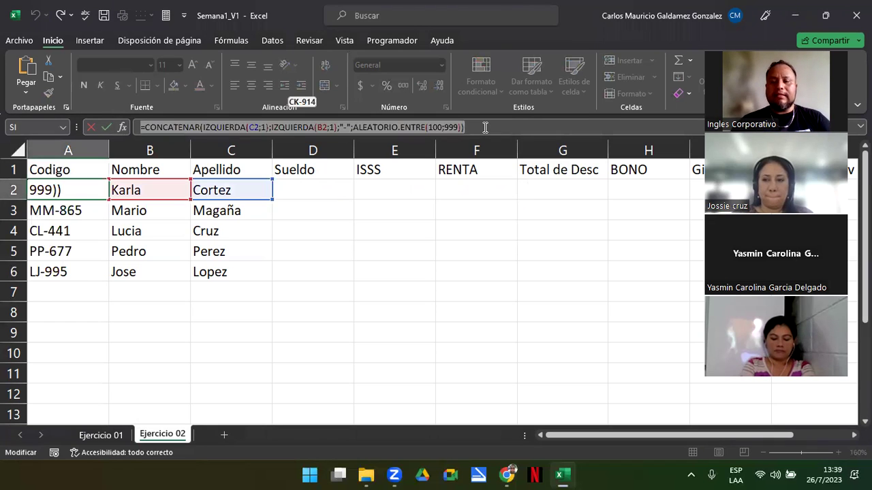
key(ctrl+Return)
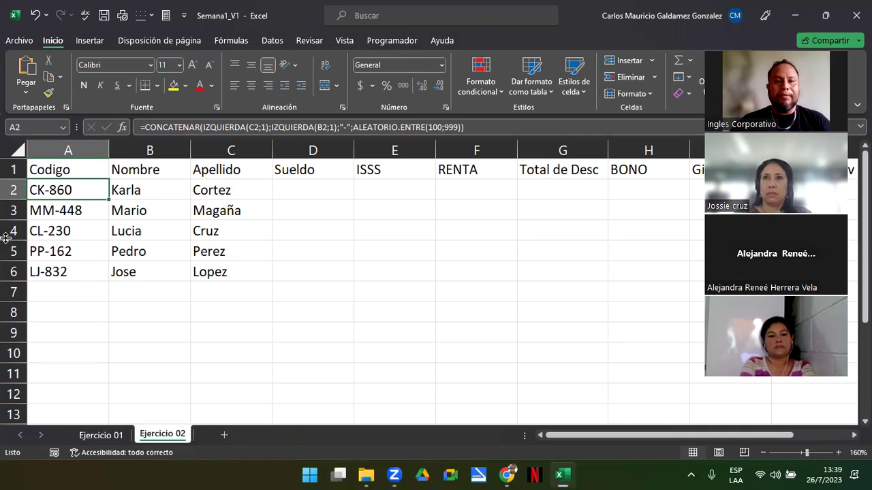
drag(75, 191, 77, 274)
click(48, 79)
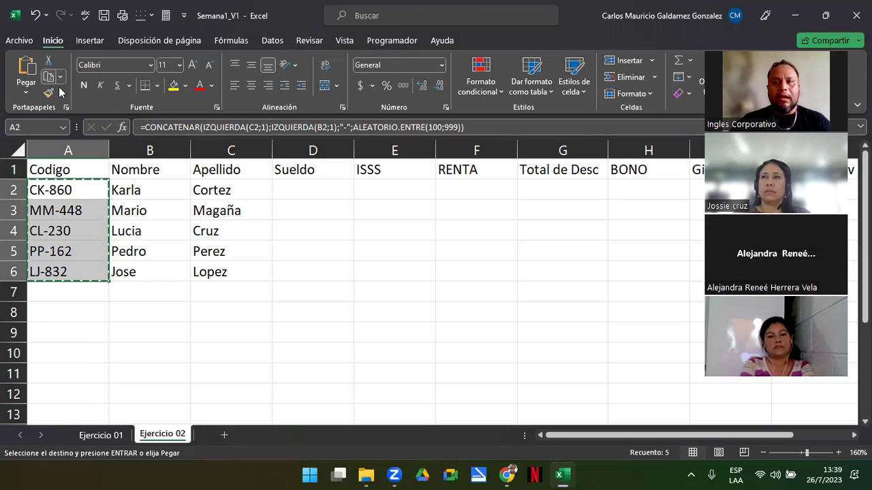
Paste the copied codes back into A2:A6 as fixed values
click(51, 192)
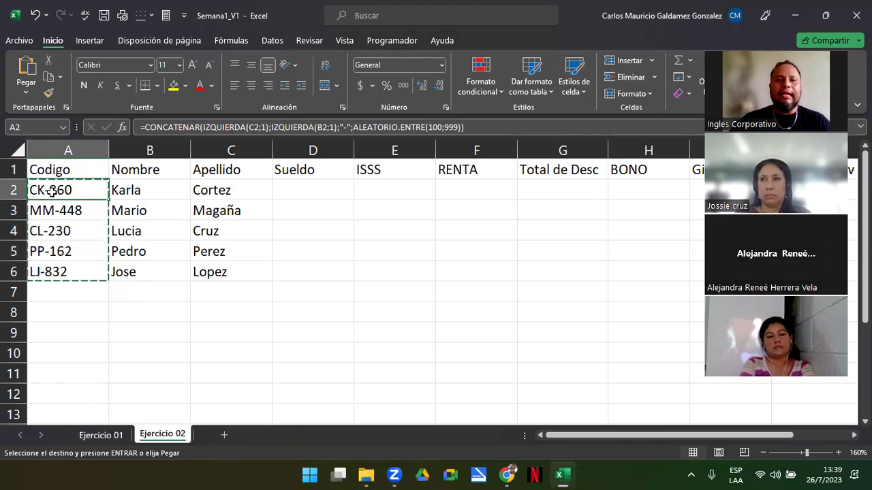
right_click(55, 196)
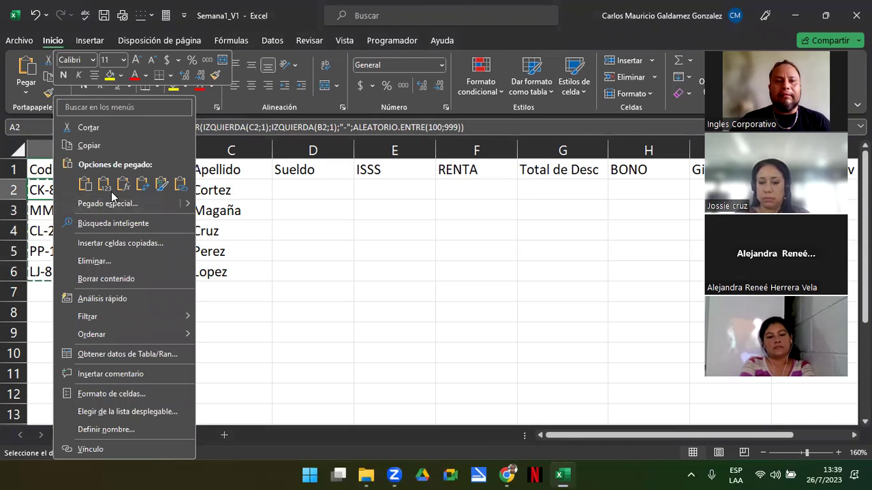
mouse_move(189, 205)
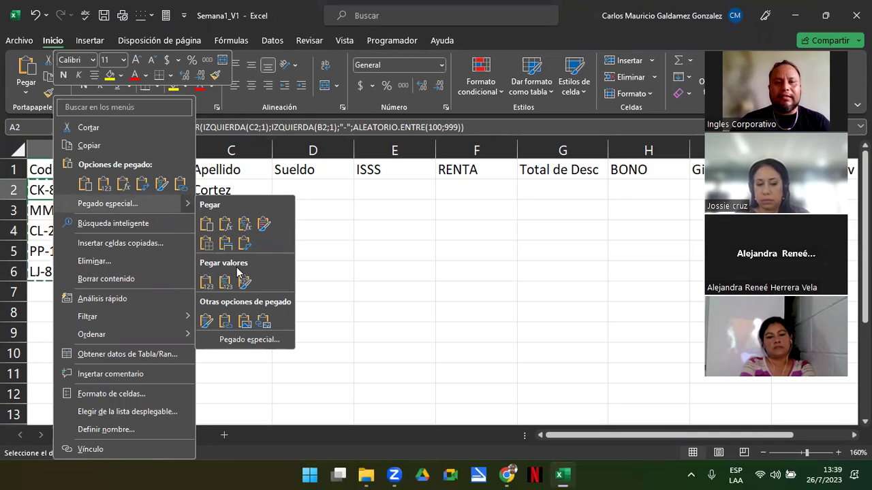
click(205, 282)
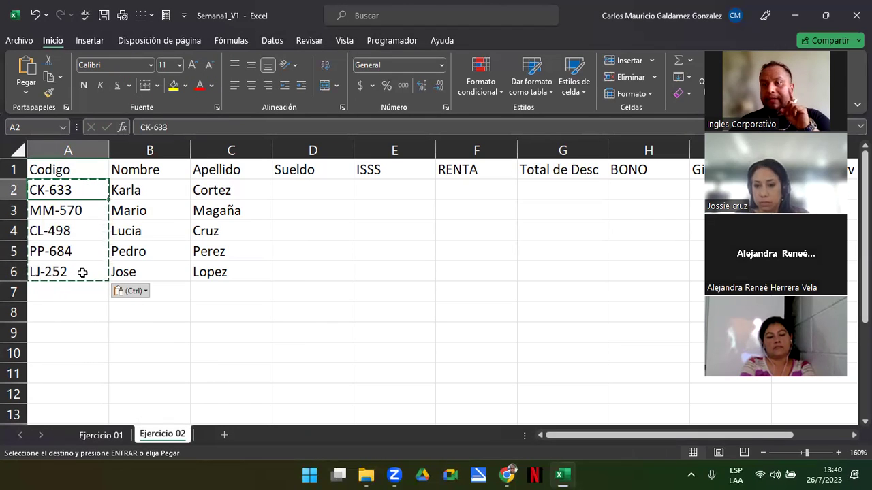
Check each code cell down to A6 (LJ-252) holds a plain value, then select column A codes
double_click(84, 190)
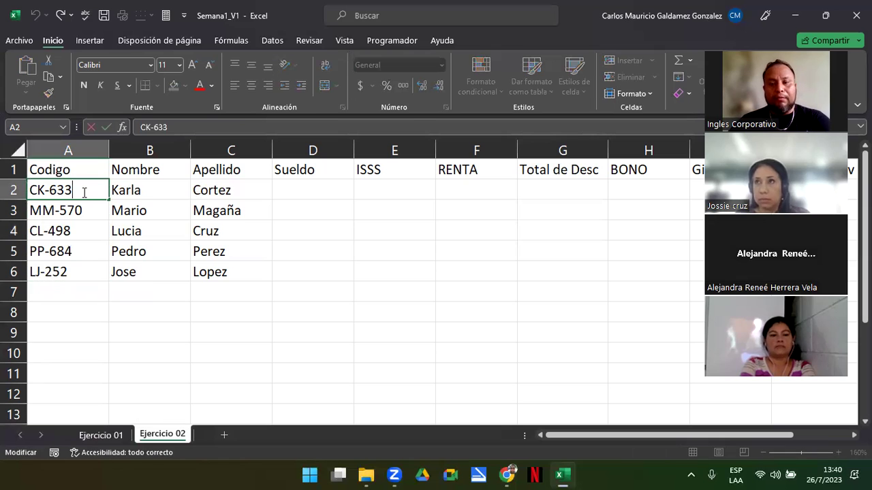
key(Return)
key(F2)
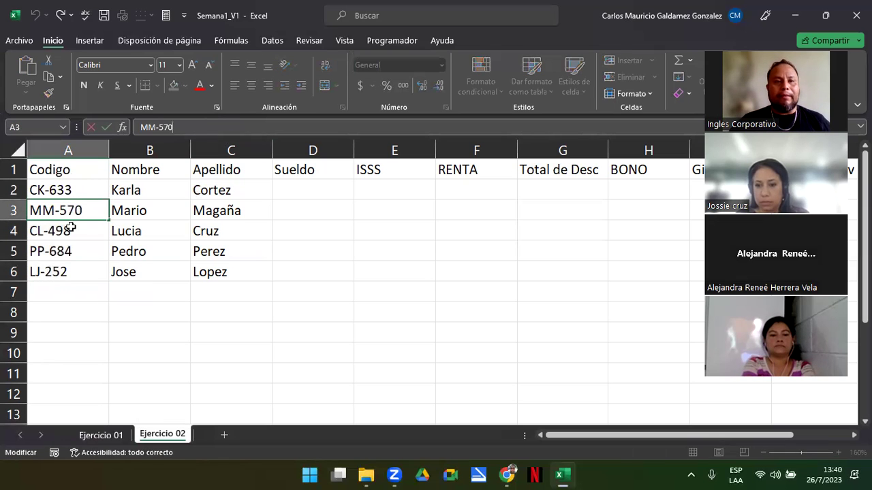
key(Return)
key(F2)
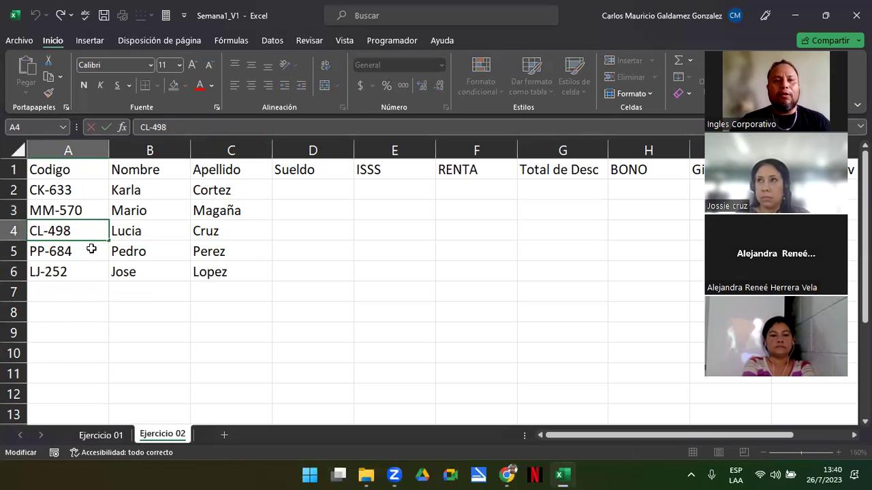
key(Return)
key(F2)
click(75, 271)
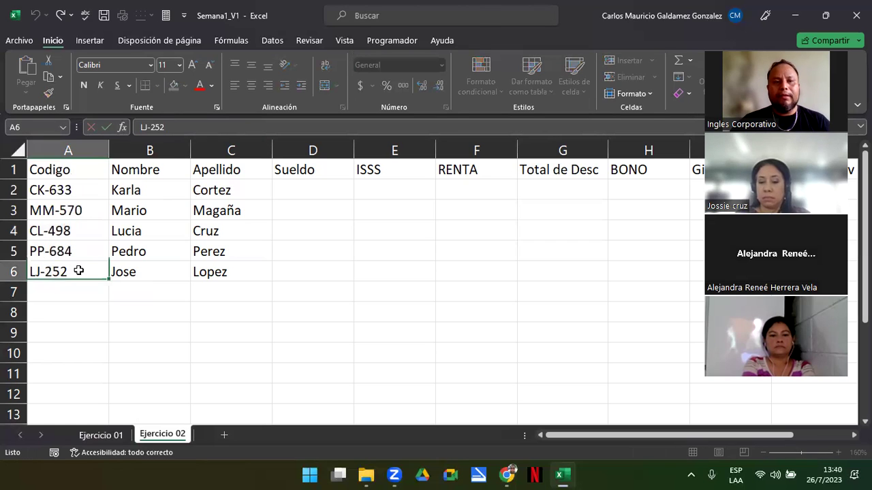
key(F2)
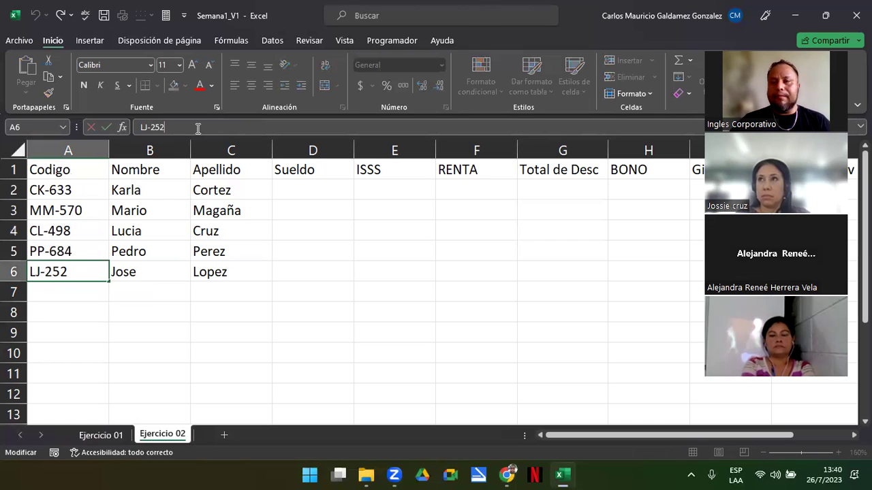
click(98, 311)
drag(68, 190, 98, 394)
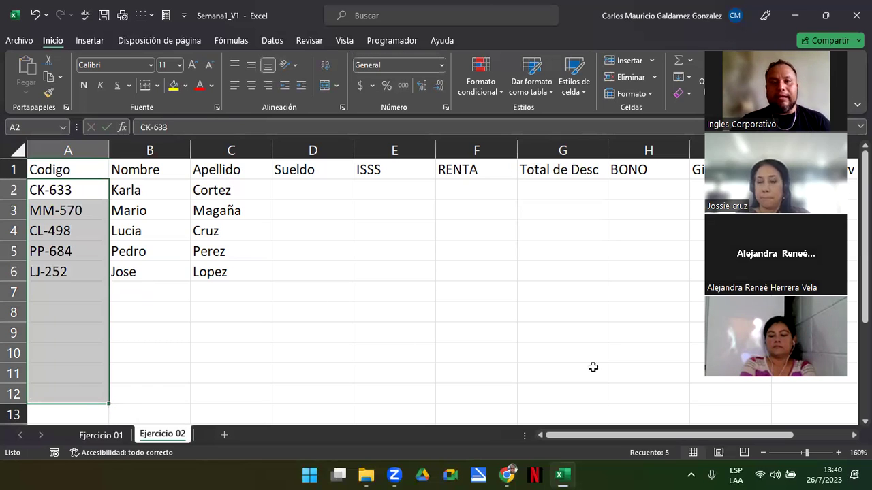
Enter salaries 390, 375, 450, 400 and 510 in D2:D6
click(229, 348)
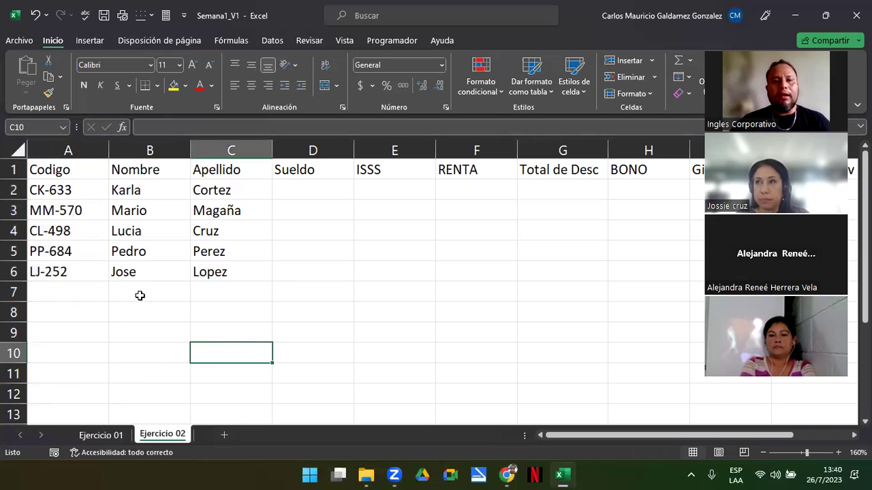
drag(71, 185, 261, 270)
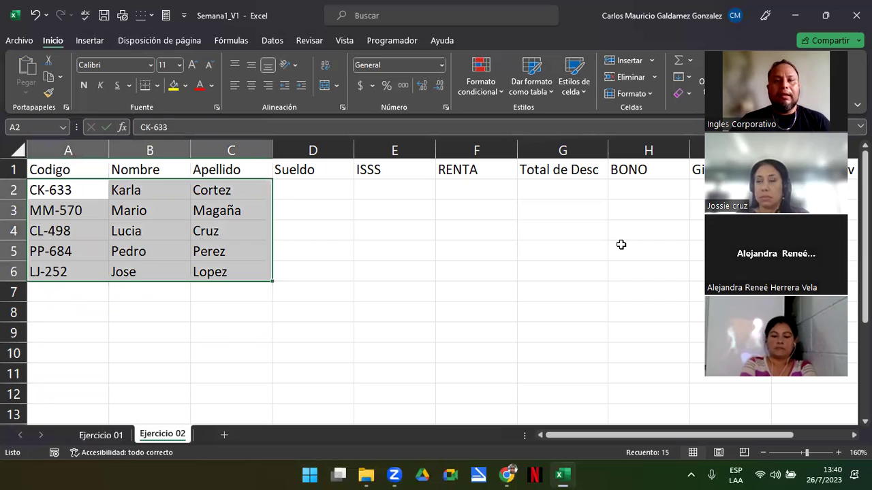
click(317, 189)
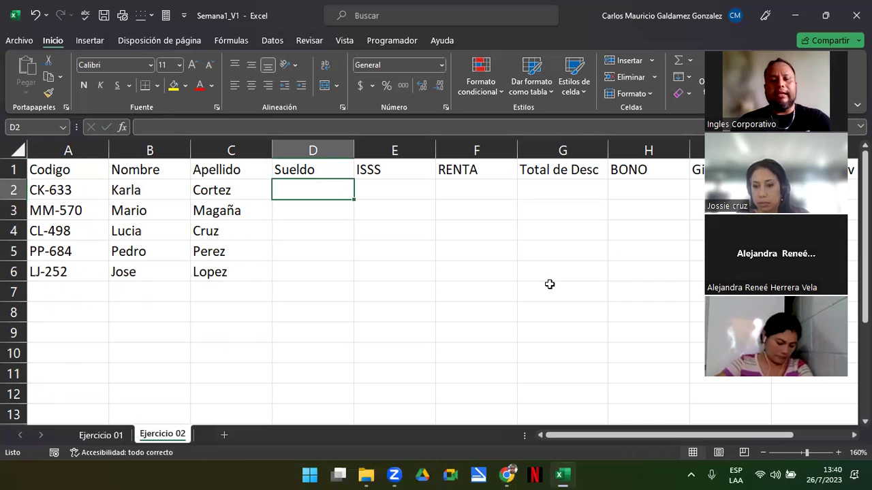
text(390)
key(Return)
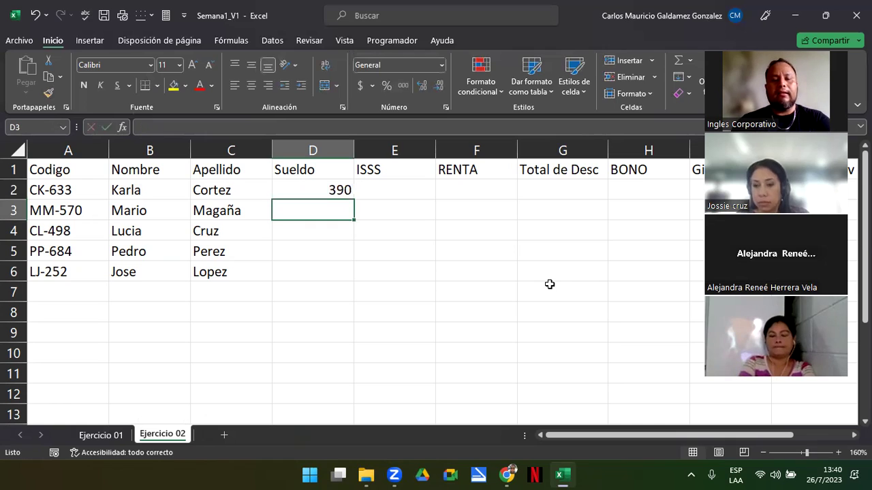
text(37)
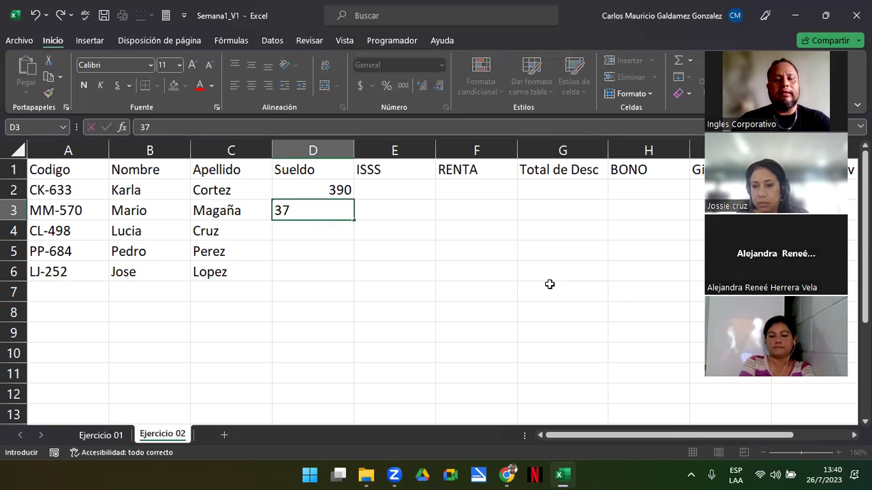
text(5)
key(Return)
text(450)
key(Return)
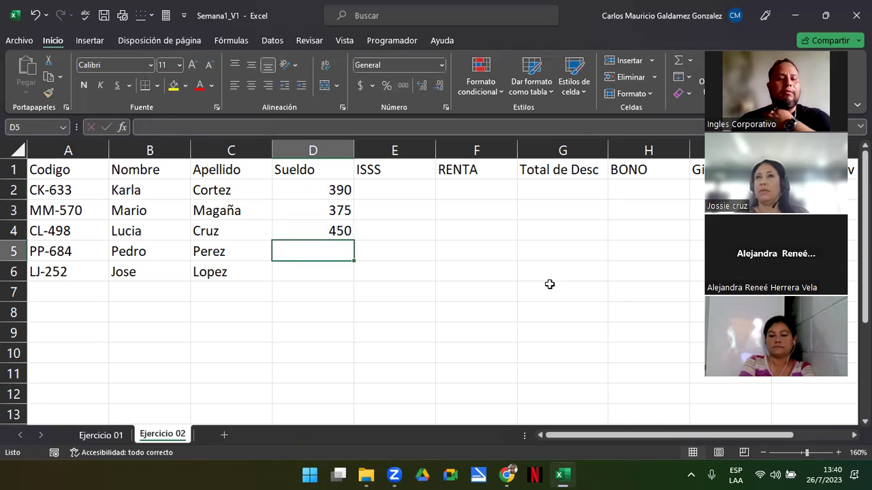
text(400)
key(Return)
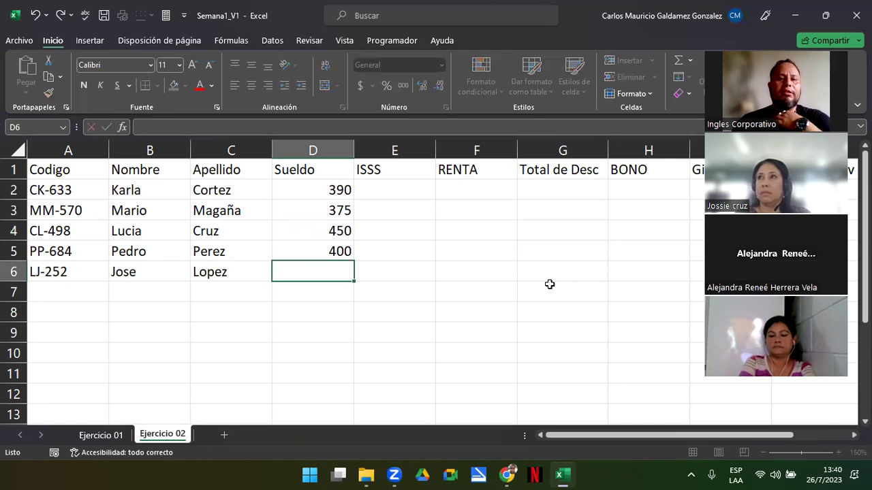
text(51)
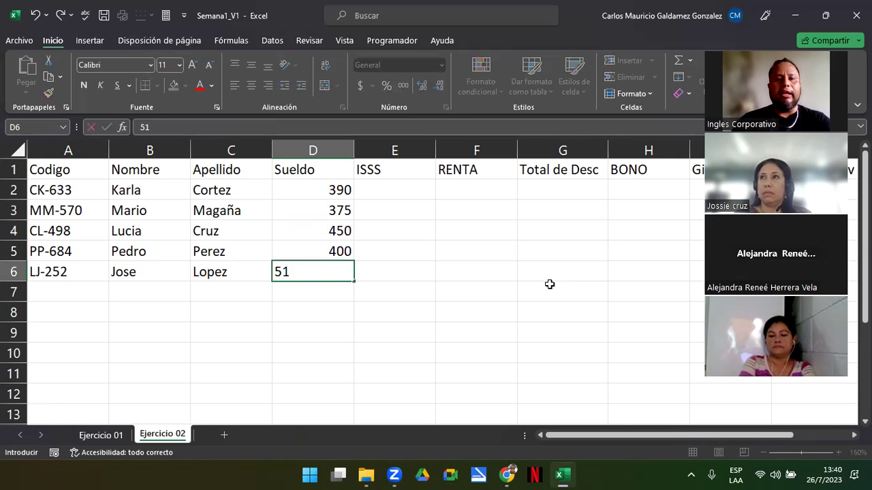
text(0)
key(Return)
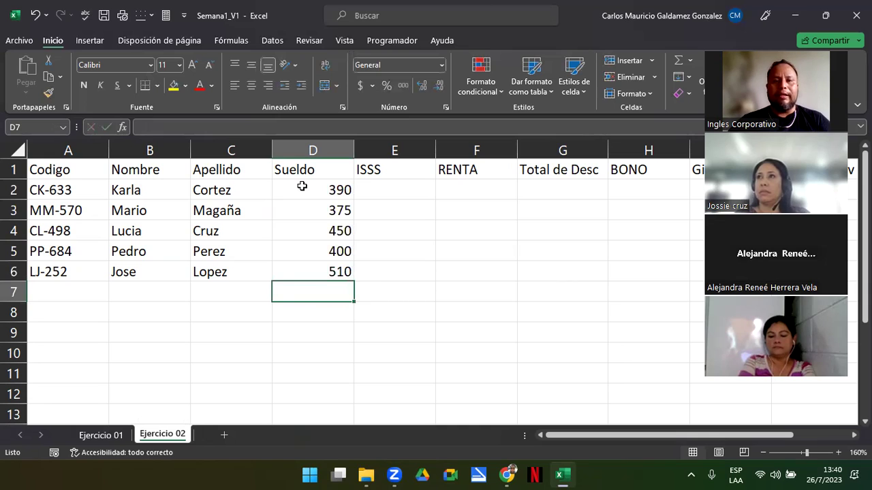
drag(302, 186, 312, 271)
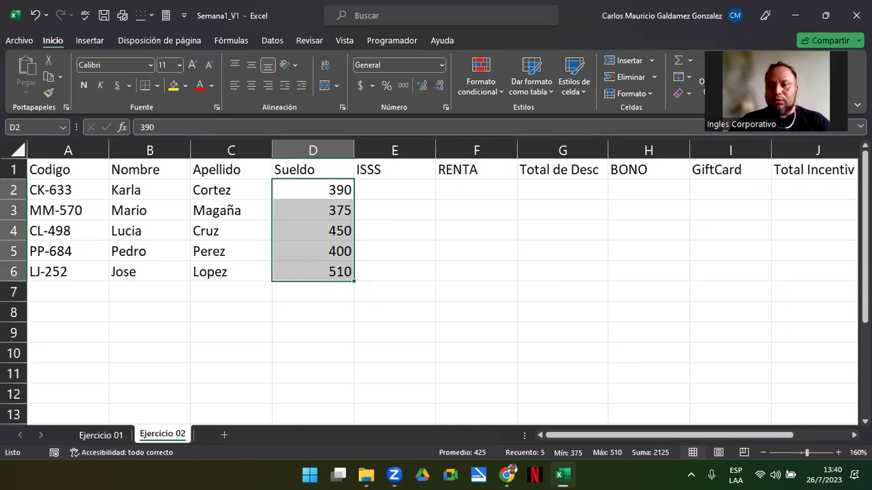
Apply the Contabilidad number format to the range D2:K6
click(854, 435)
drag(811, 198, 808, 269)
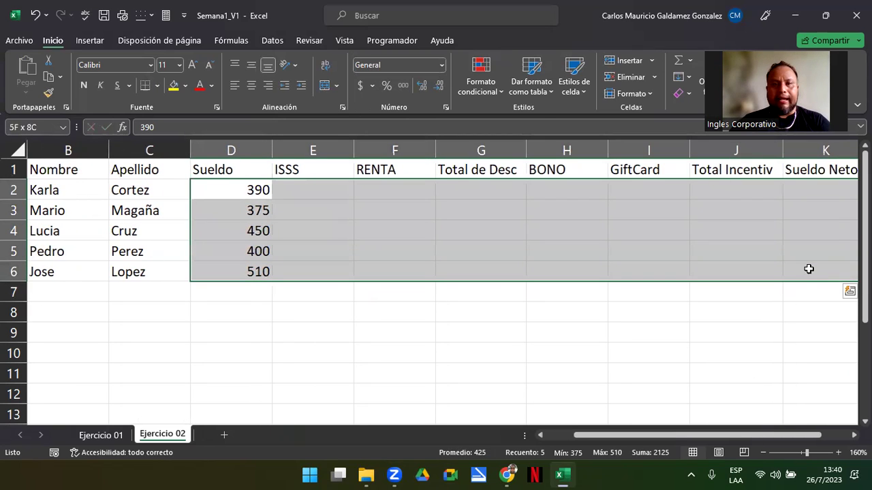
click(441, 67)
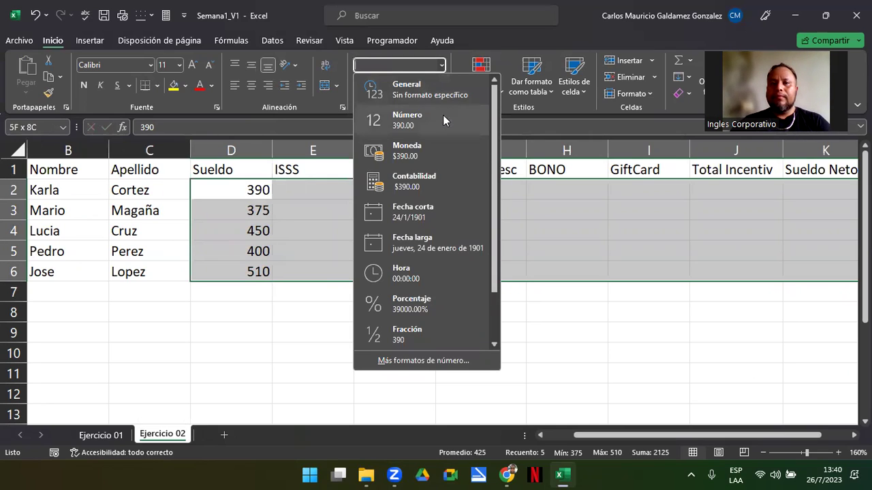
click(434, 190)
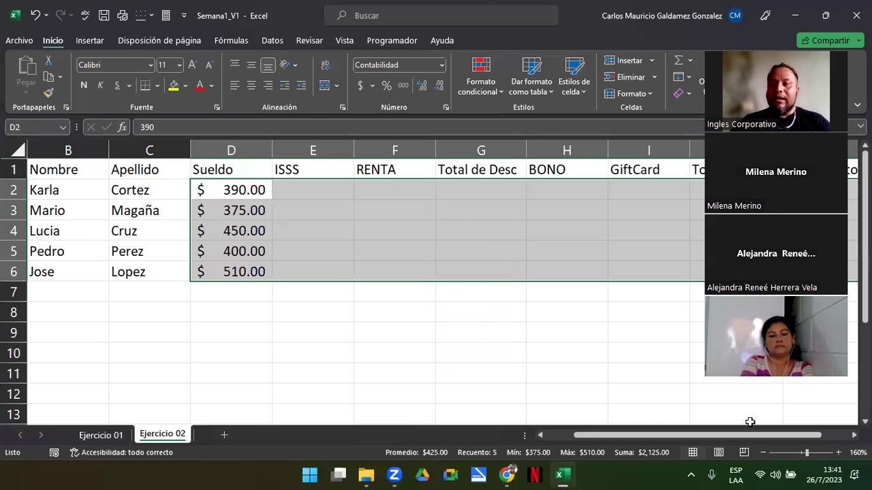
click(854, 434)
scroll(435, 286, right, 1)
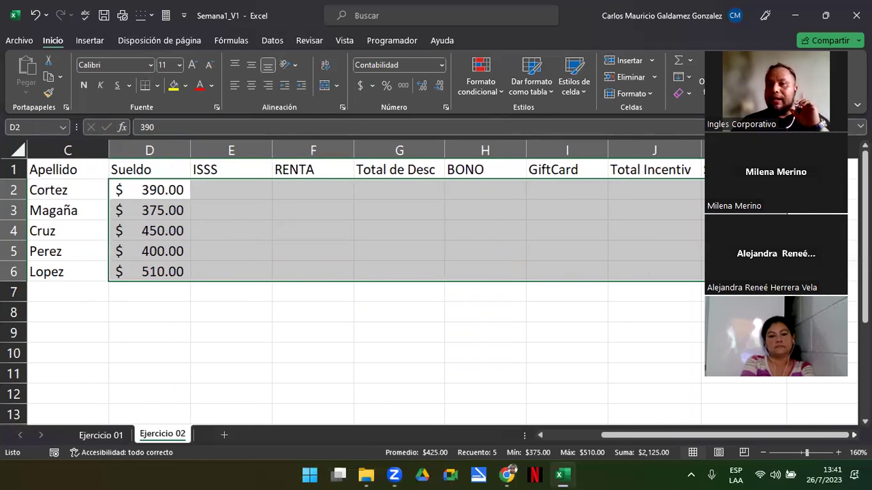
click(328, 194)
drag(328, 194, 328, 276)
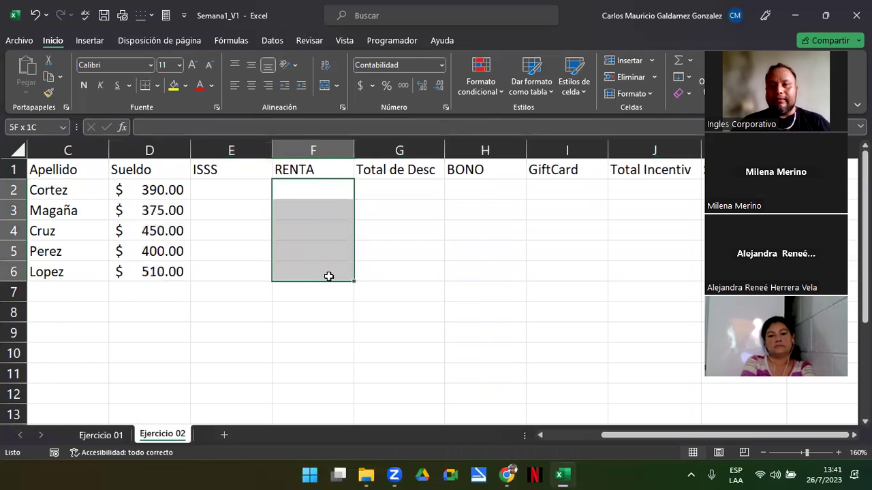
drag(556, 188, 552, 273)
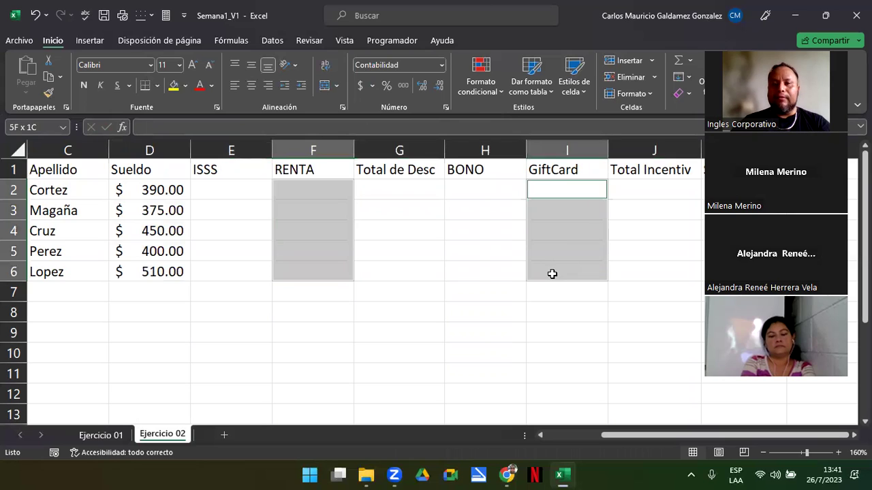
drag(486, 188, 492, 275)
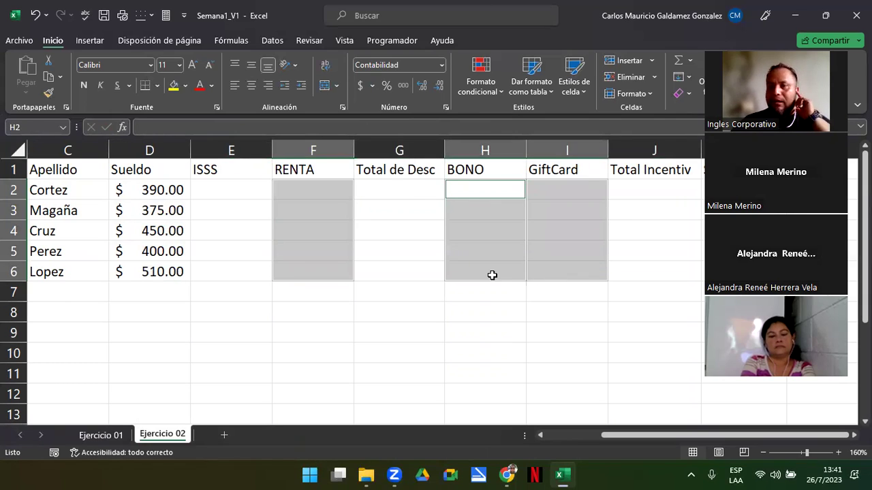
click(322, 188)
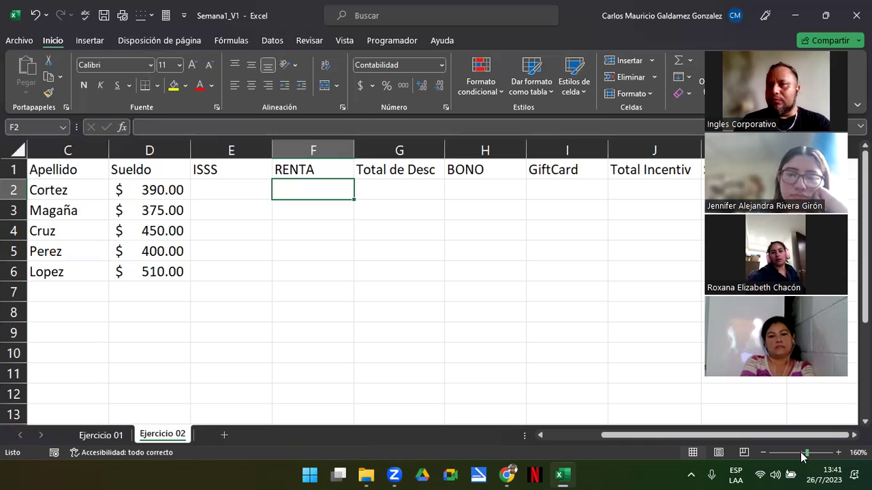
text(=)
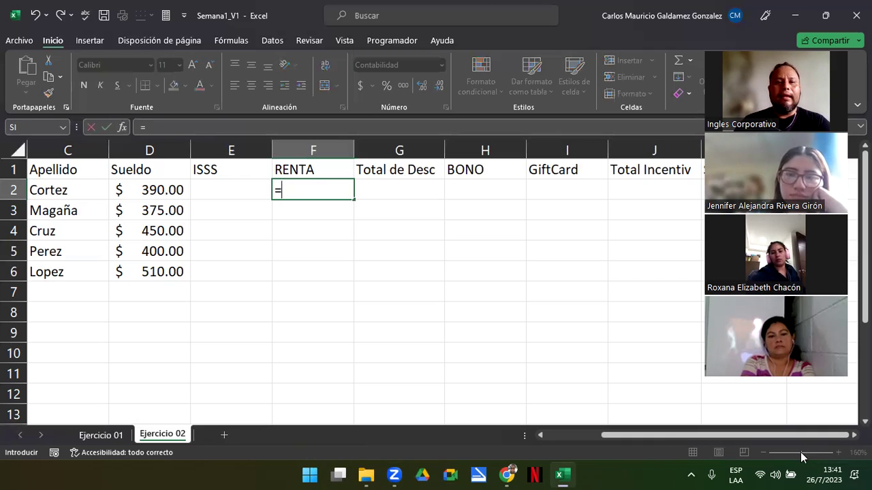
text(D2)
key(BackSpace)
key(BackSpace)
text(SI()
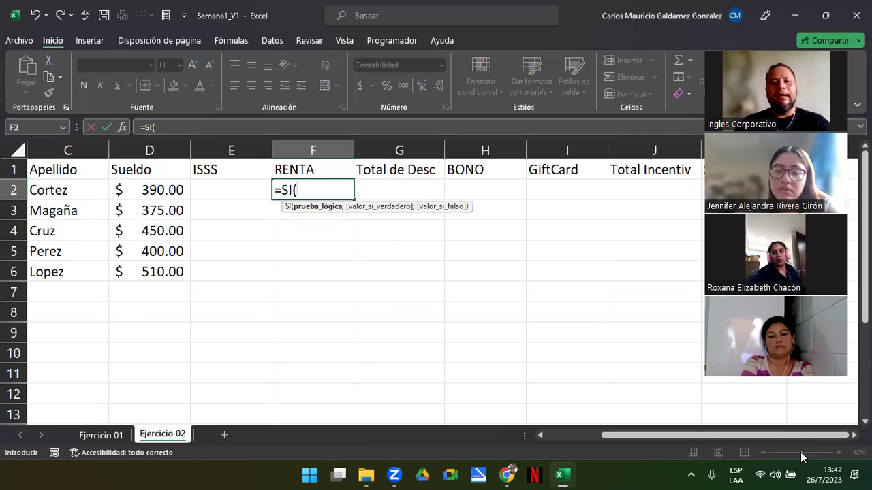
key(Left)
key(Left)
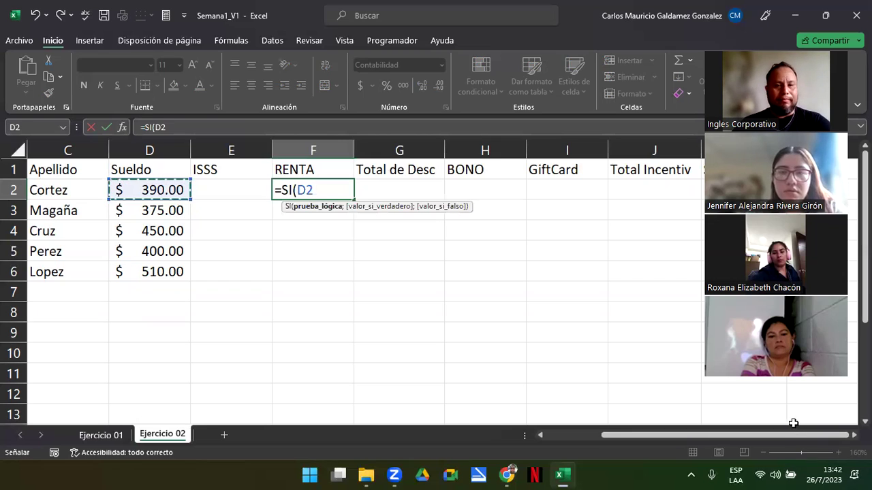
key(Escape)
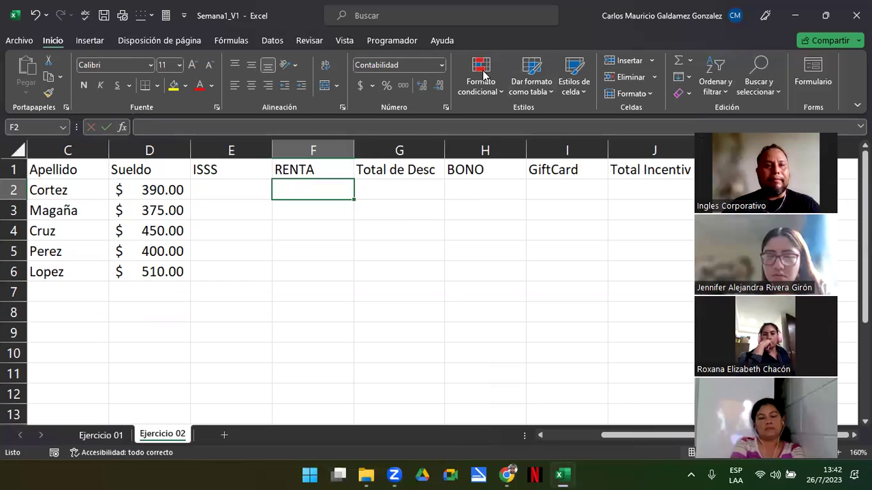
Insert the < and > symbols into F2, then cut them out so F2 is empty
scroll(817, 85, down, 1)
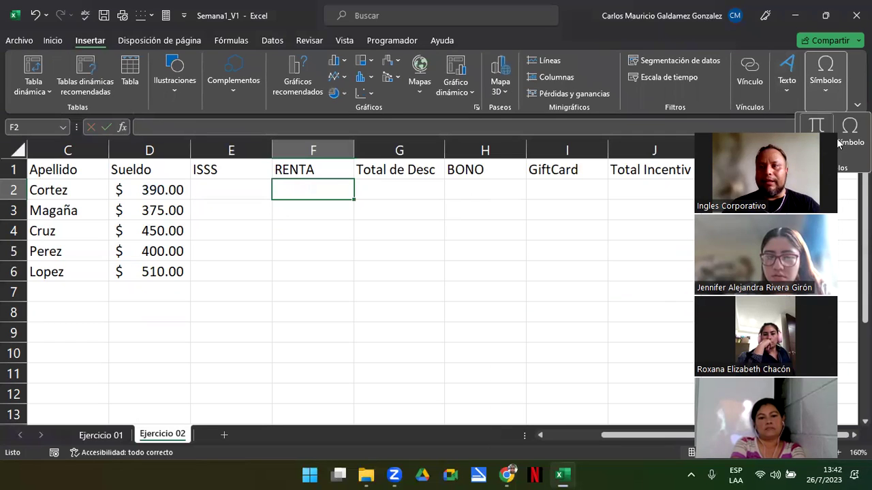
key(F2)
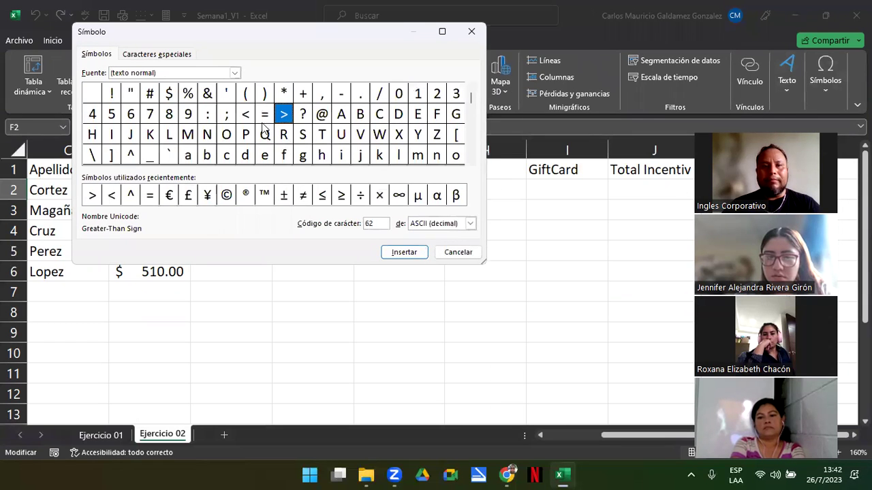
click(245, 114)
click(392, 254)
click(284, 114)
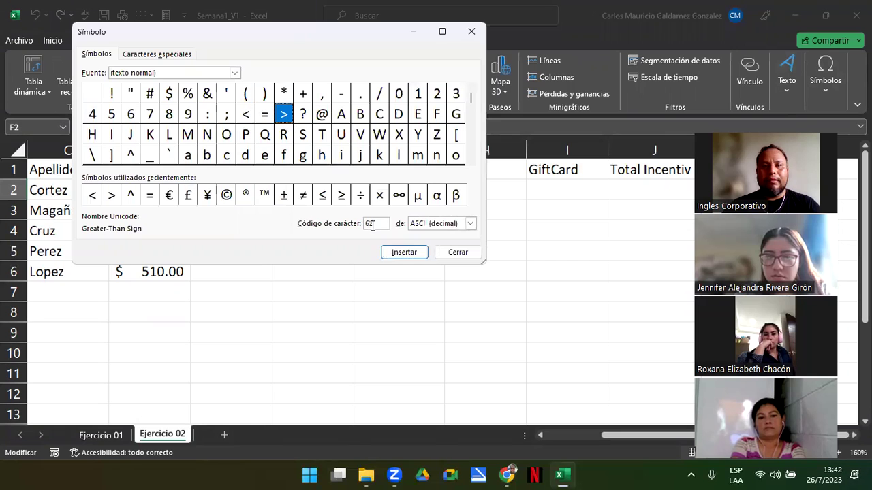
click(405, 256)
click(449, 253)
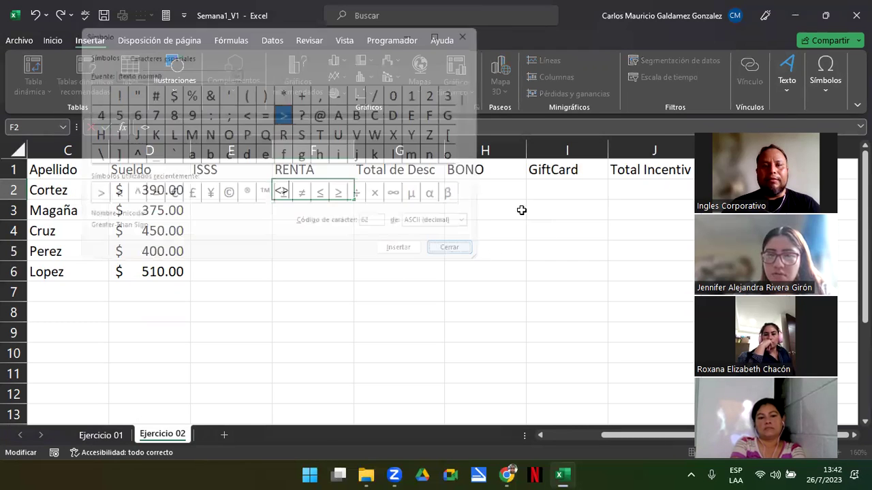
drag(292, 190, 274, 190)
key(ctrl+x)
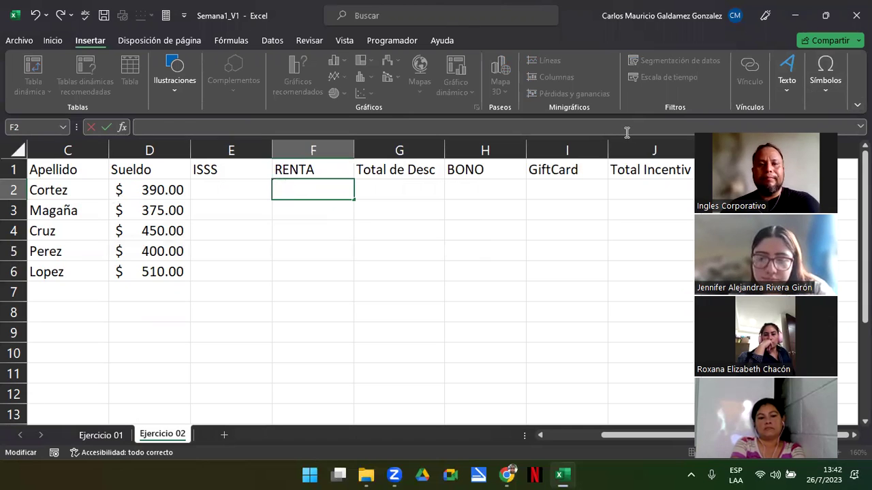
Begin F2's RENTA formula as =SI(D2>400;D2*10%, referencing D2 for the condition and result
text(=)
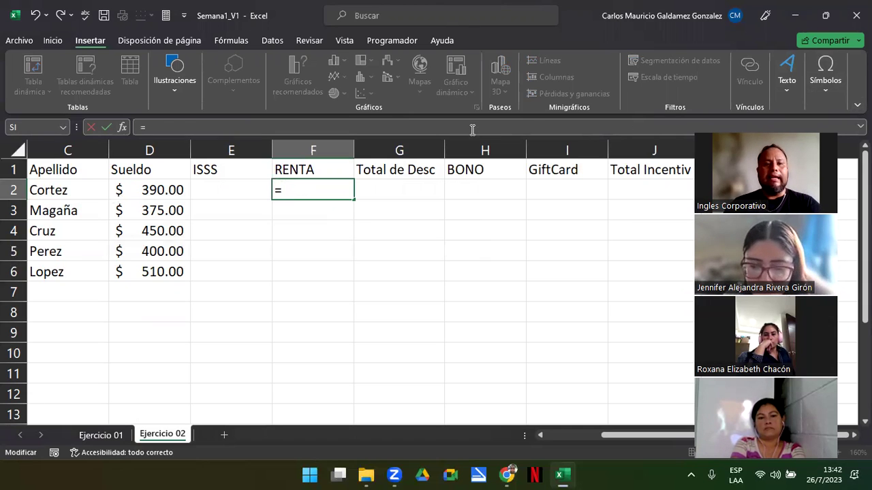
text(SI()
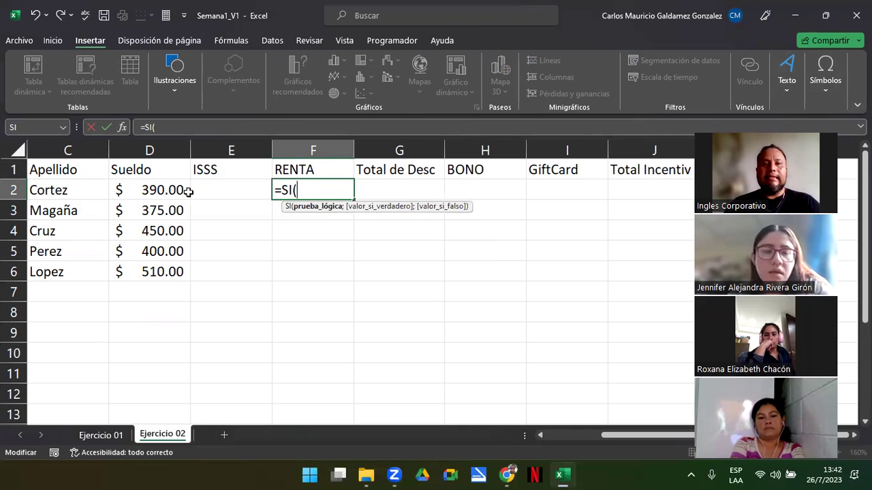
click(176, 191)
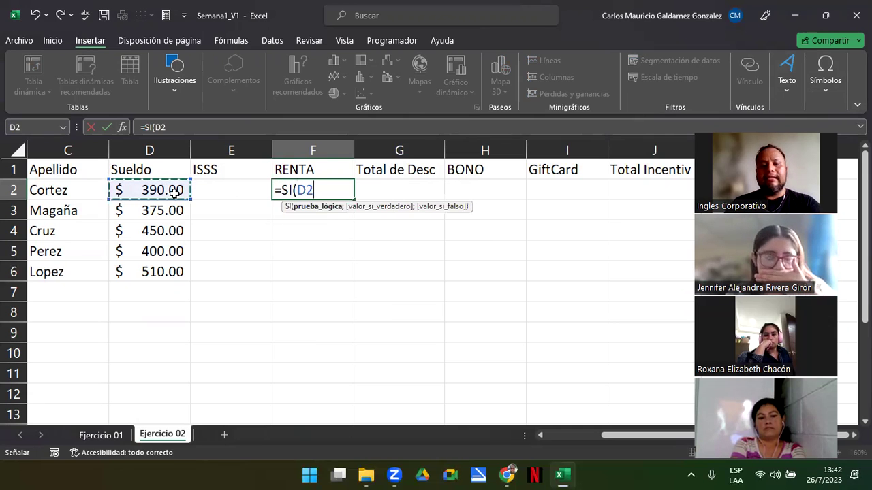
text(<>)
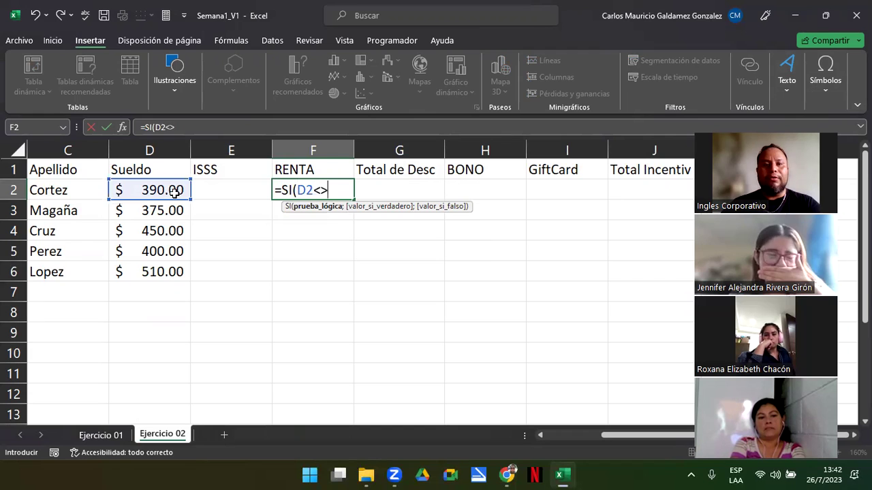
click(170, 127)
key(BackSpace)
key(BackSpace)
text(>)
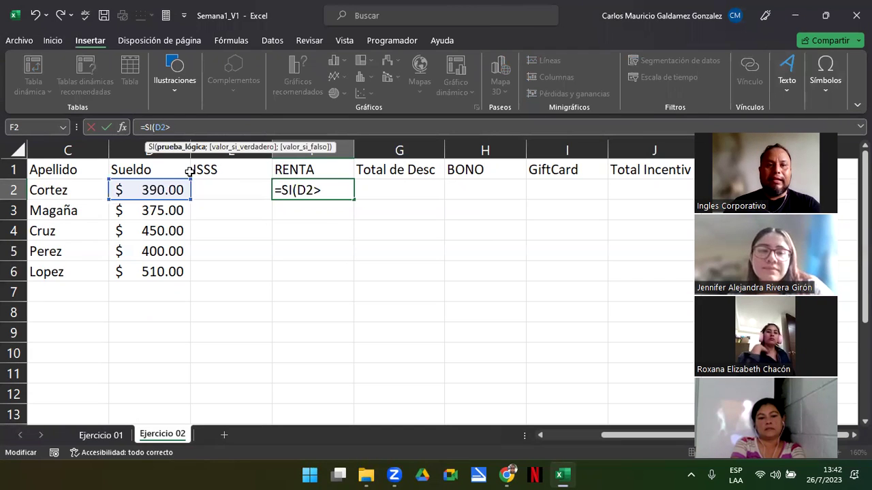
text(400)
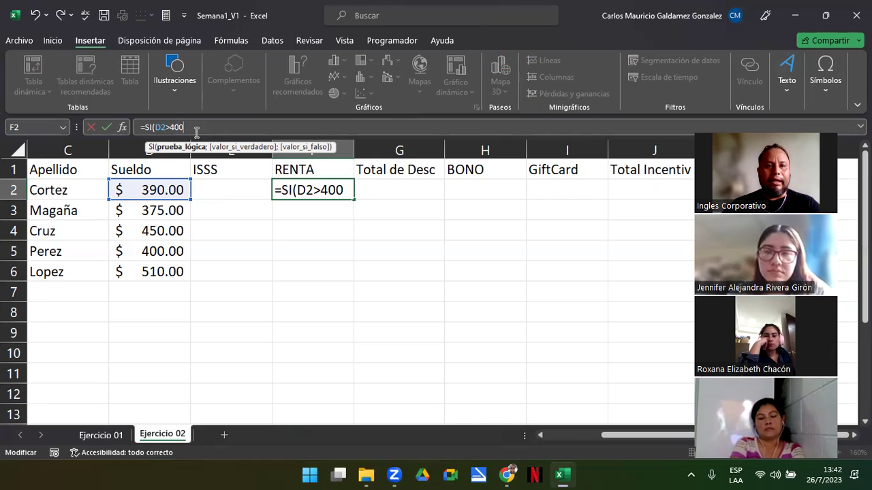
text(;)
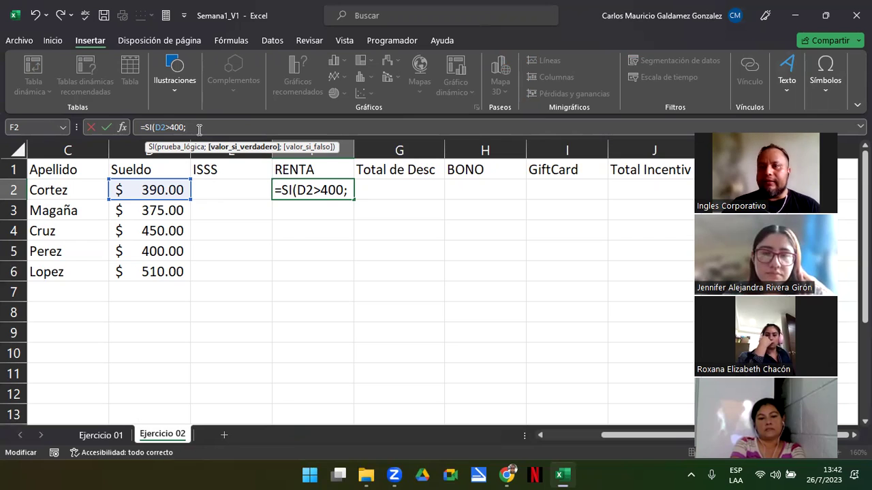
click(162, 193)
text(*)
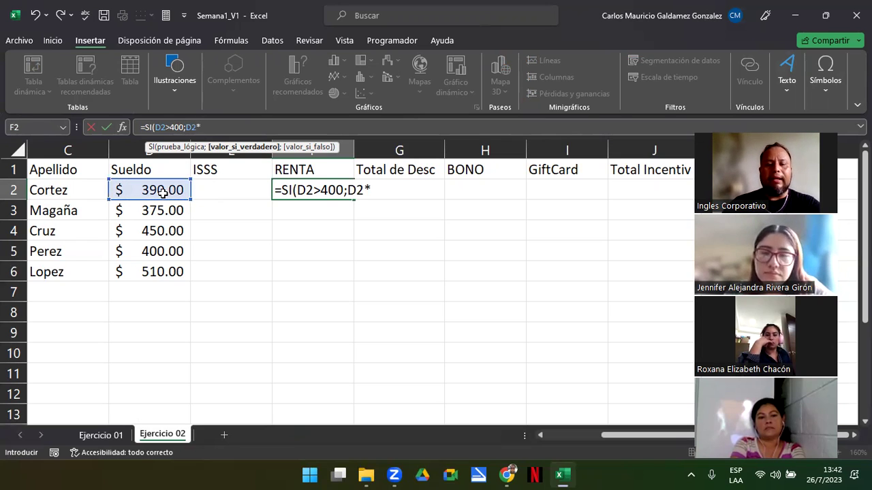
text(10%)
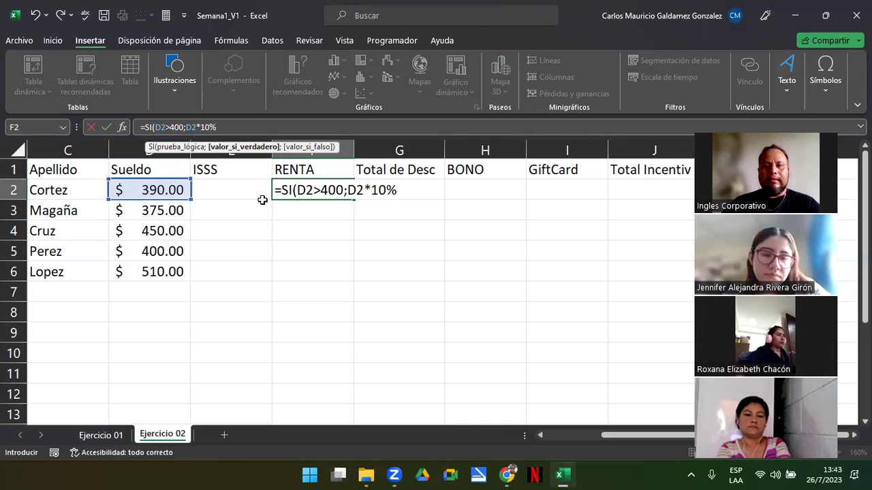
Finish the formula with a 0 false result, review its parts, and enter it
drag(299, 189, 403, 193)
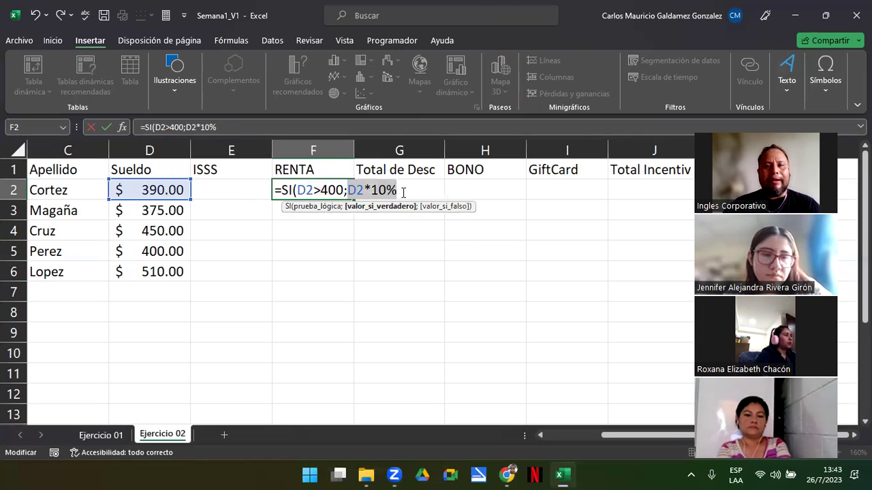
click(404, 193)
text(;)
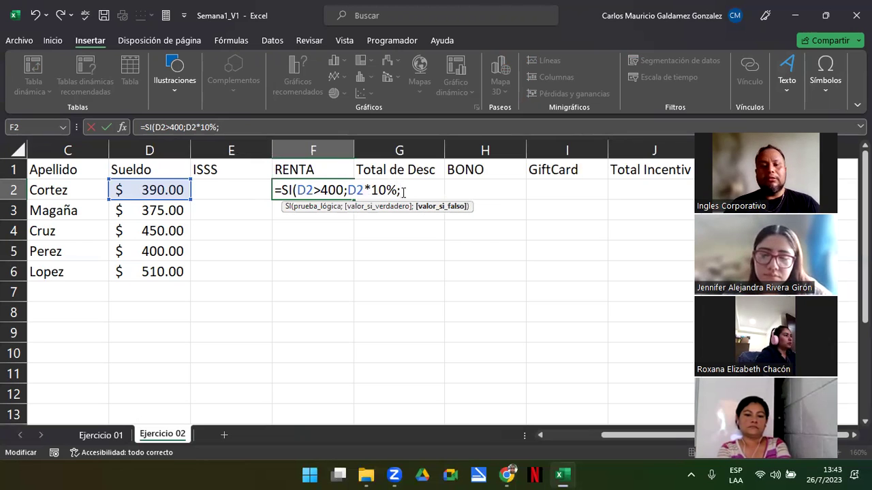
text(0)
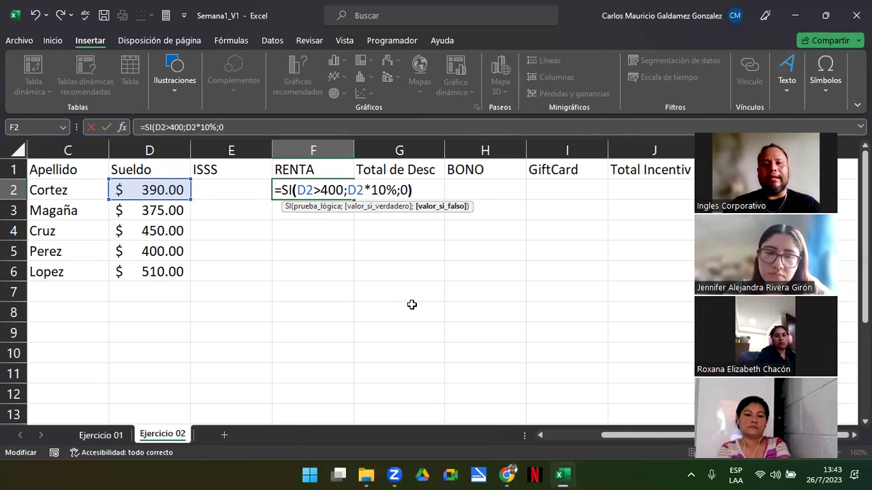
text())
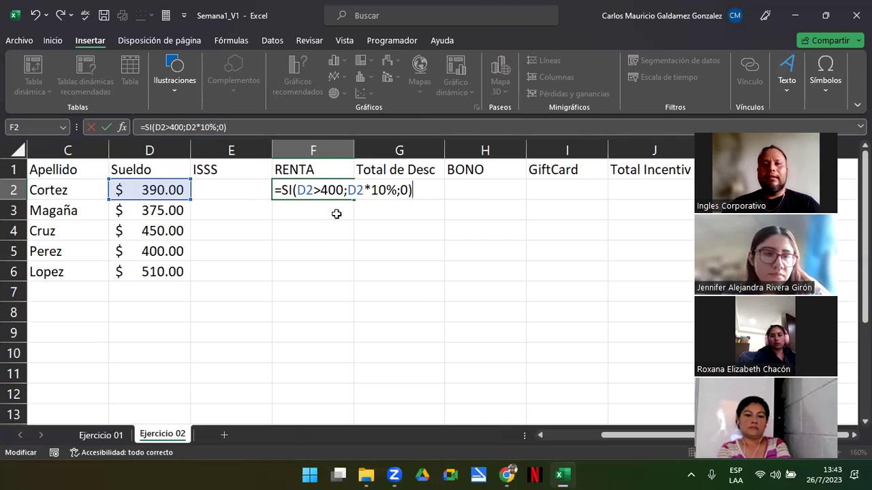
drag(297, 190, 396, 192)
click(359, 192)
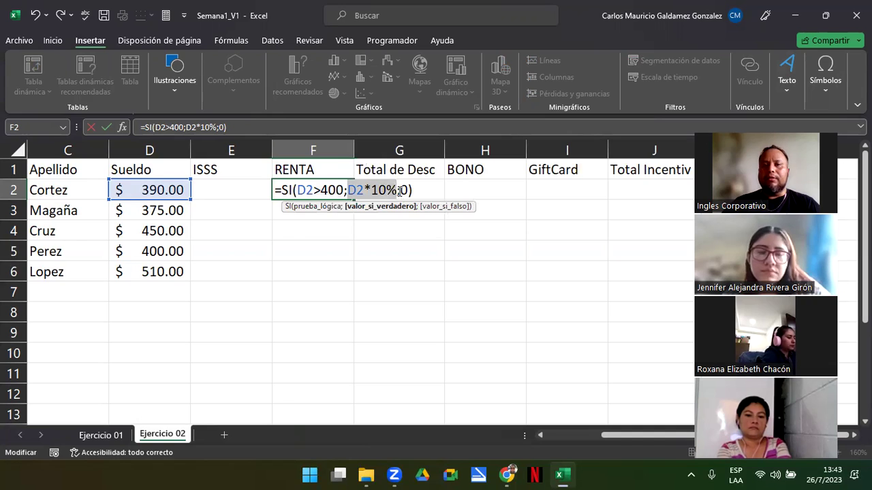
double_click(403, 190)
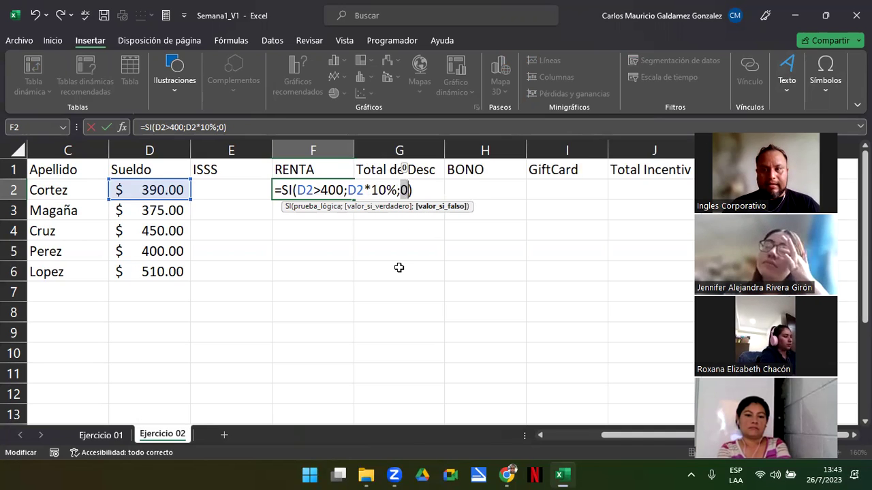
key(Return)
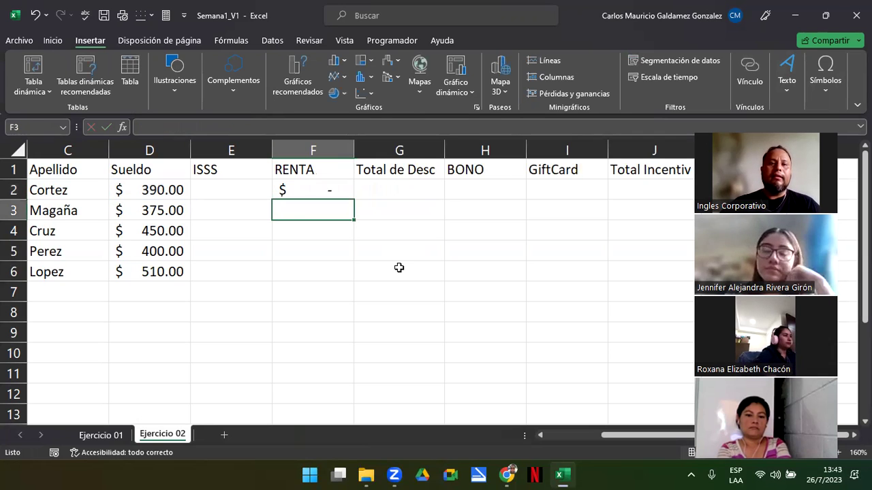
Fill the RENTA formula from F2 down to F6 and check F5's result against D5's salary
click(309, 186)
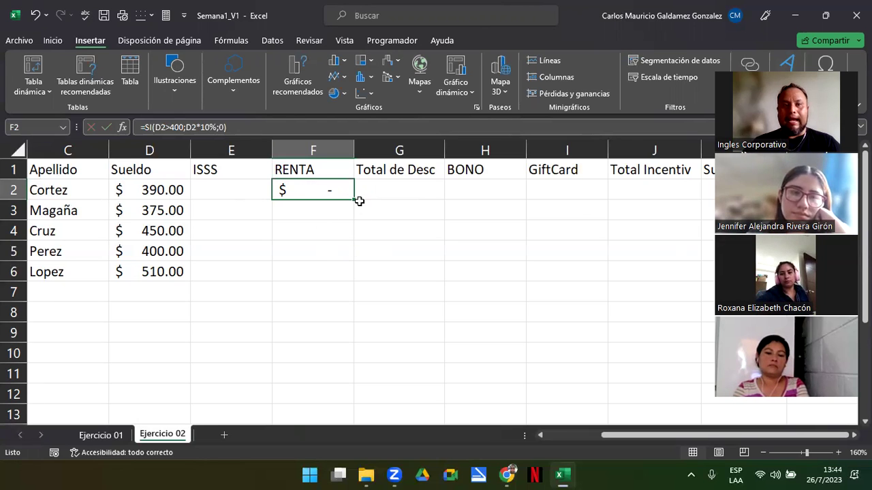
drag(353, 200, 347, 284)
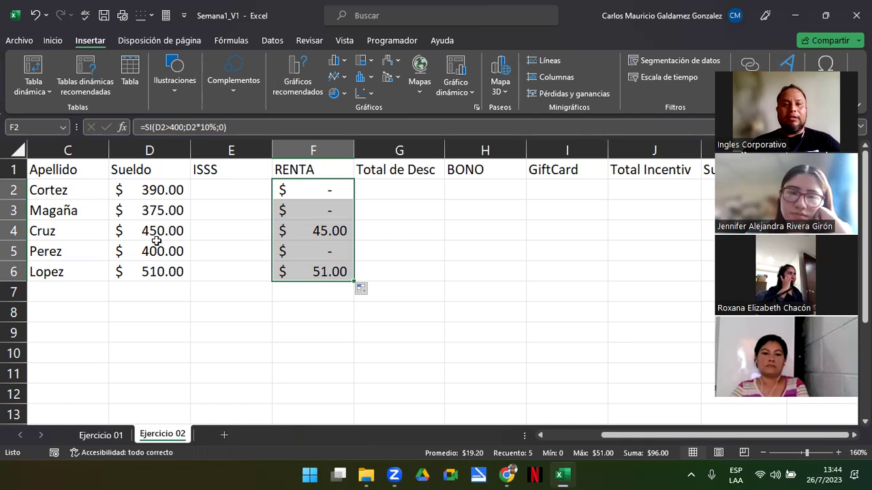
click(314, 256)
click(147, 252)
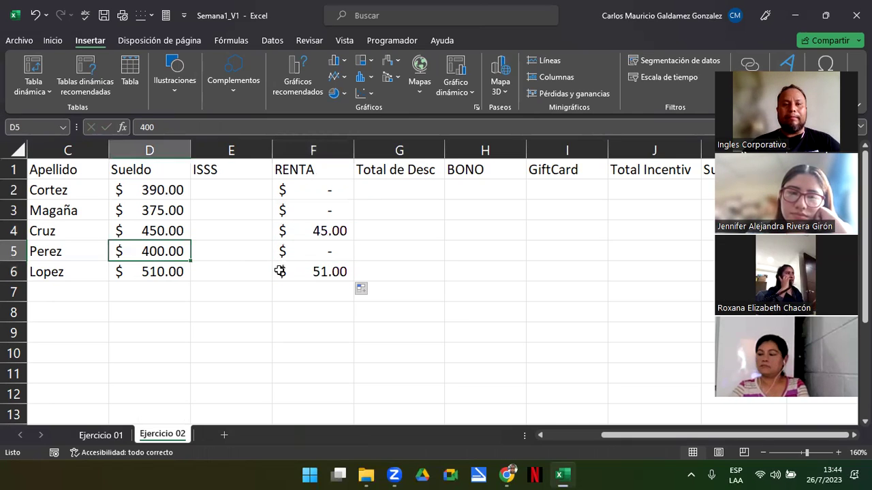
click(775, 417)
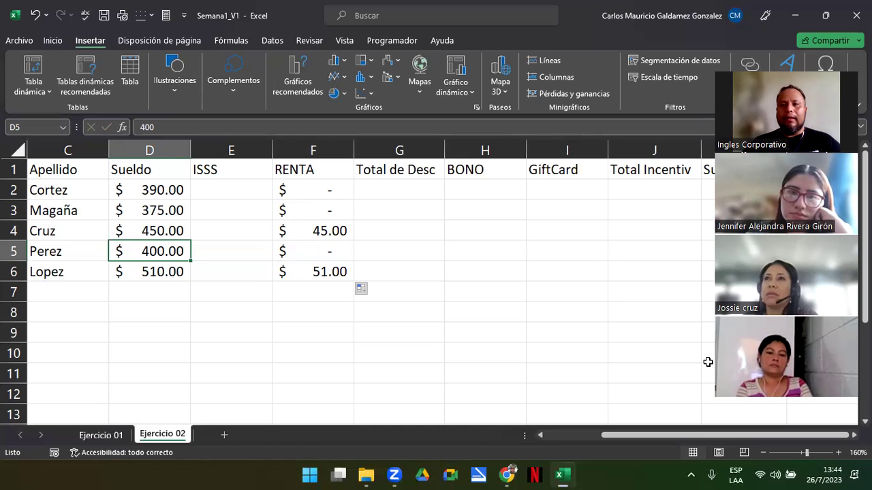
click(301, 252)
click(142, 251)
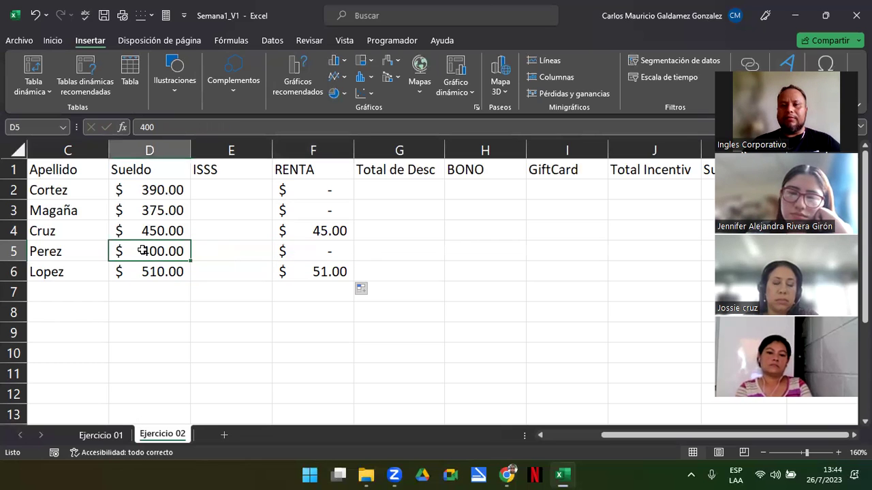
double_click(310, 194)
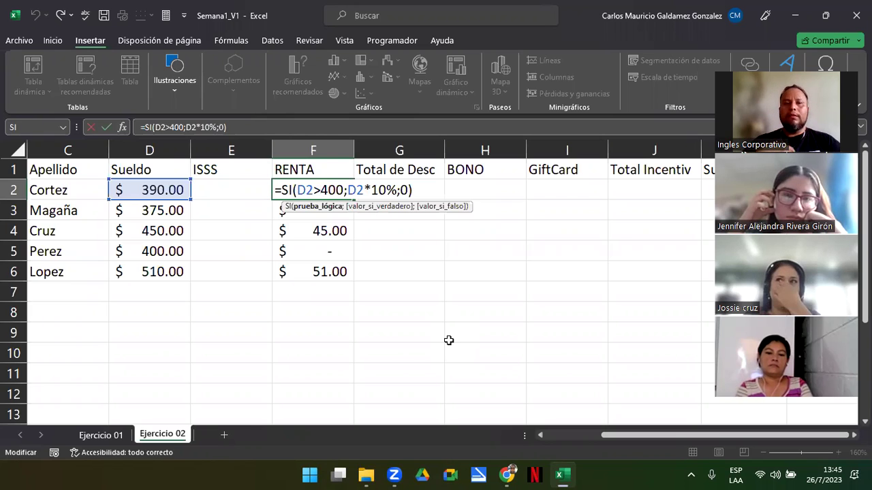
key(Return)
key(Down)
key(Down)
key(Down)
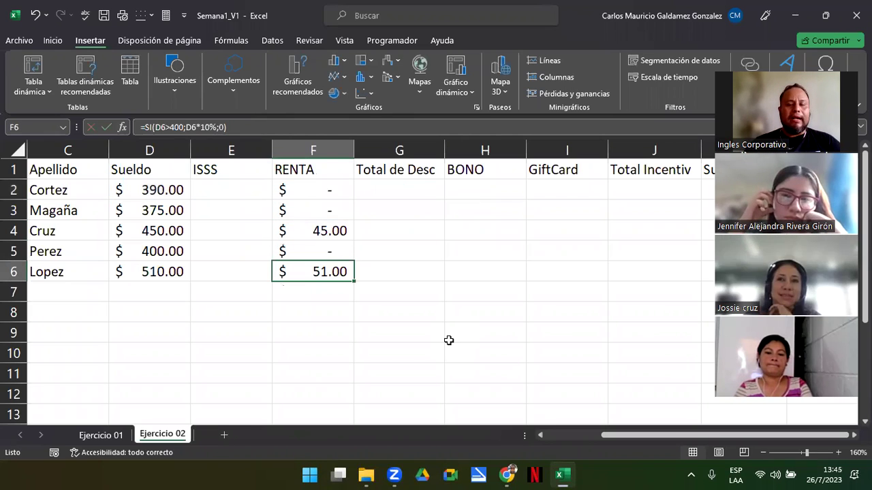
key(Up)
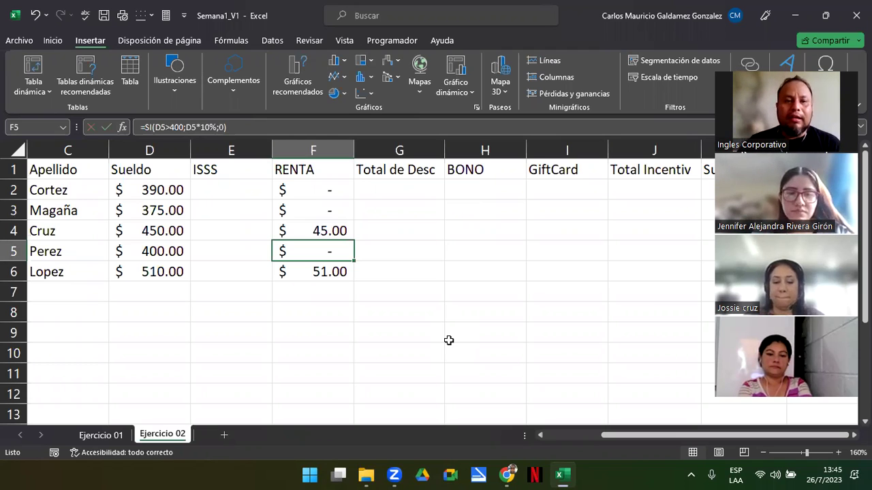
click(134, 251)
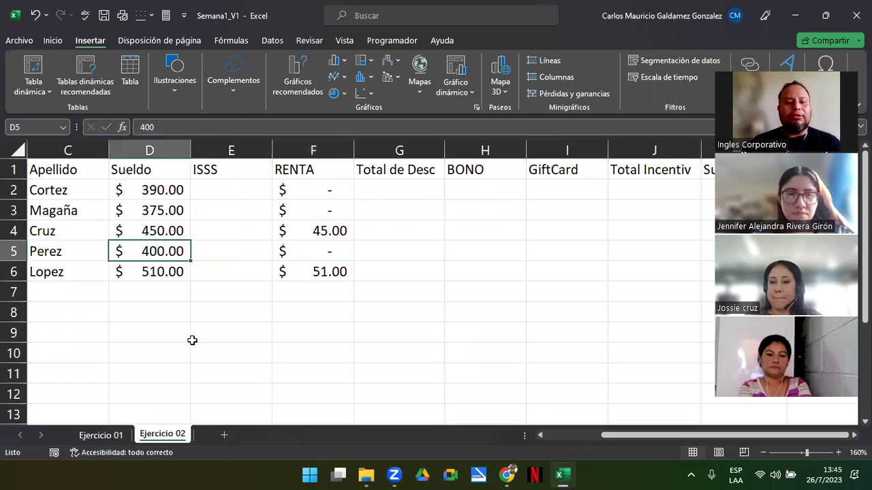
text(400.)
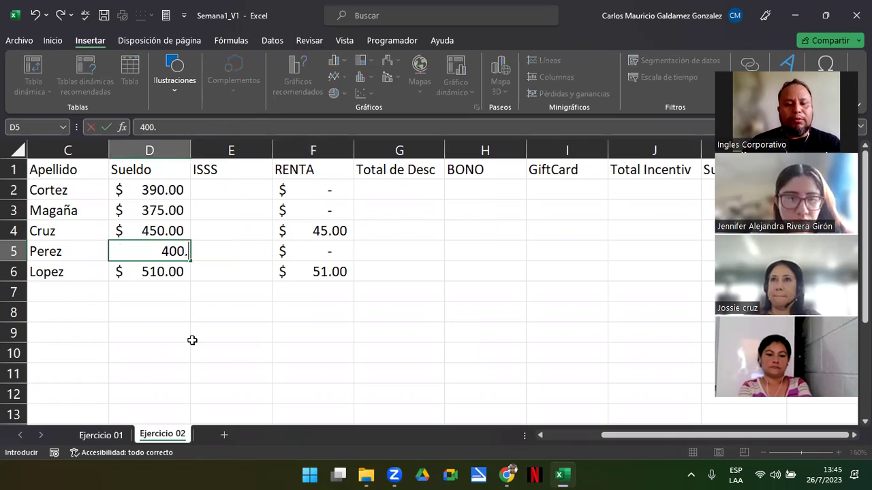
text(01)
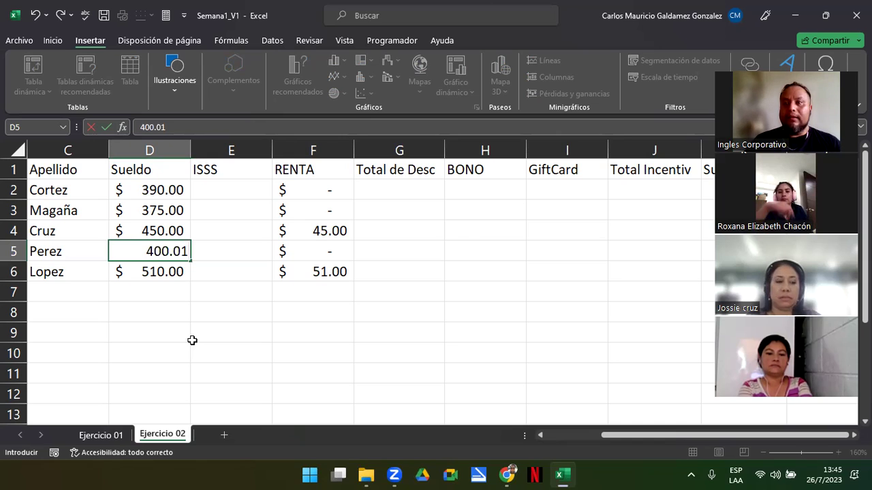
key(Return)
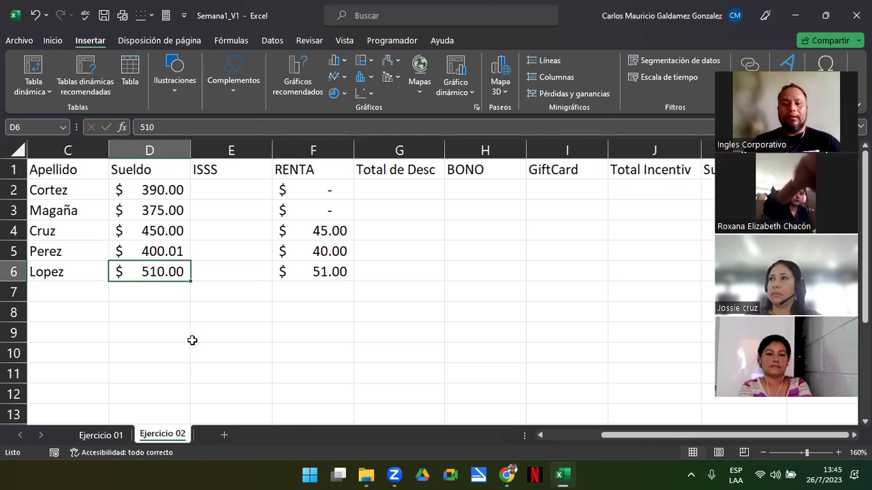
key(ctrl+z)
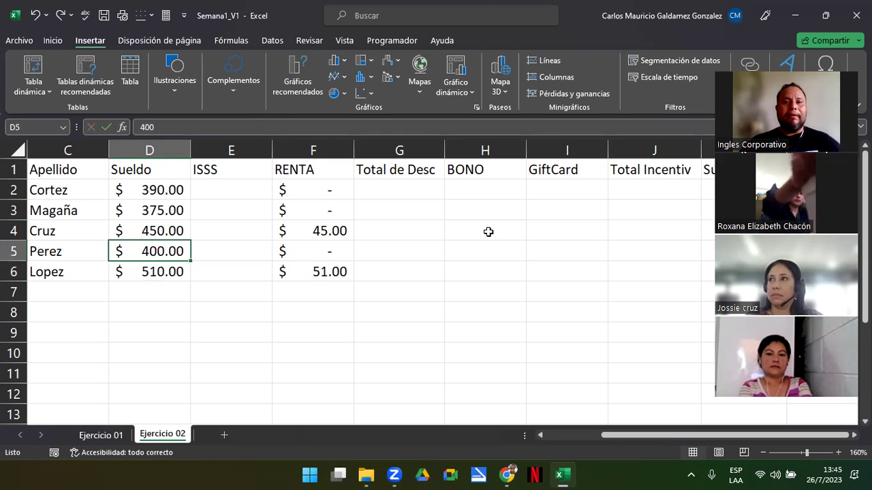
click(320, 192)
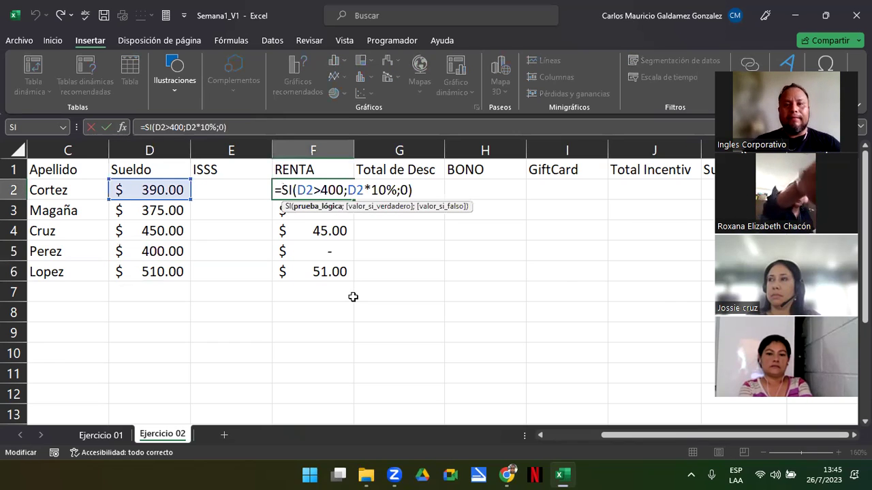
click(308, 273)
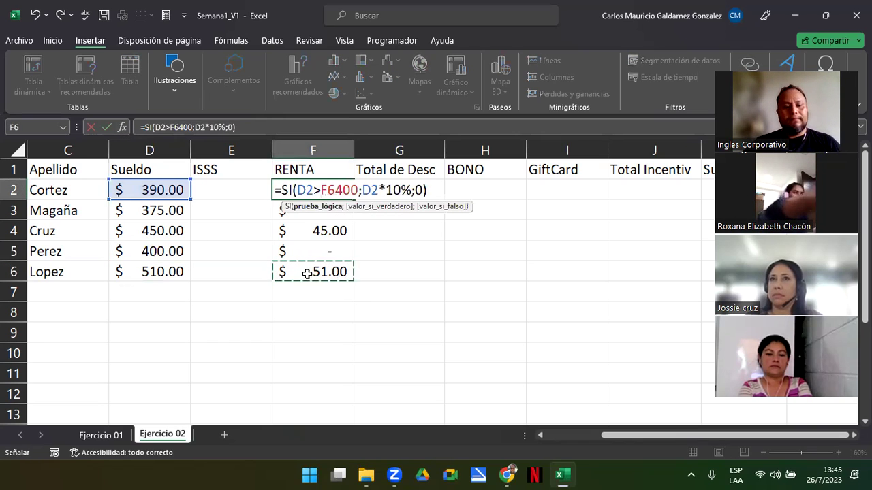
key(BackSpace)
key(BackSpace)
key(Return)
click(340, 190)
double_click(340, 190)
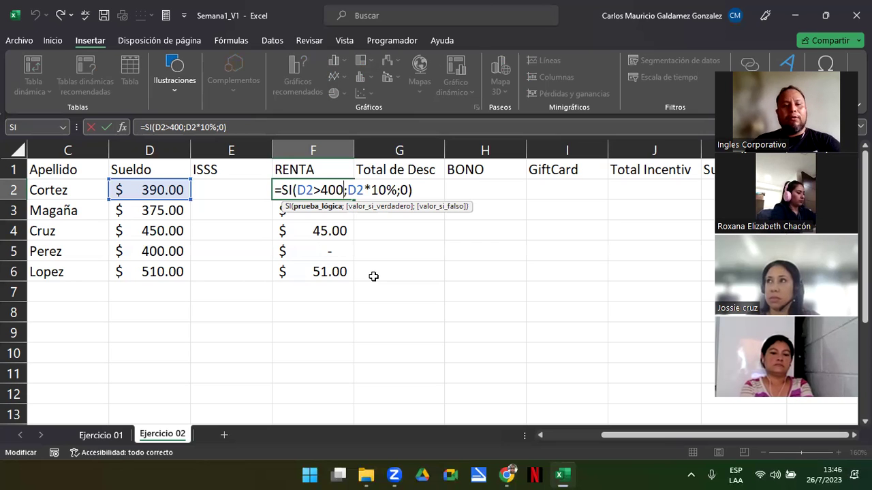
key(Tab)
key(Tab)
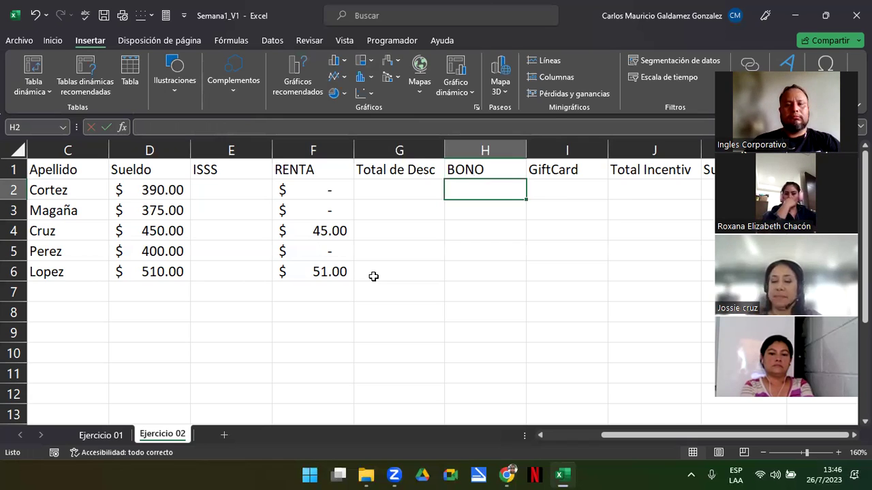
Type =SI(D2<400;100;75) in H2, giving 100 below a 400 salary, otherwise 75
text(=)
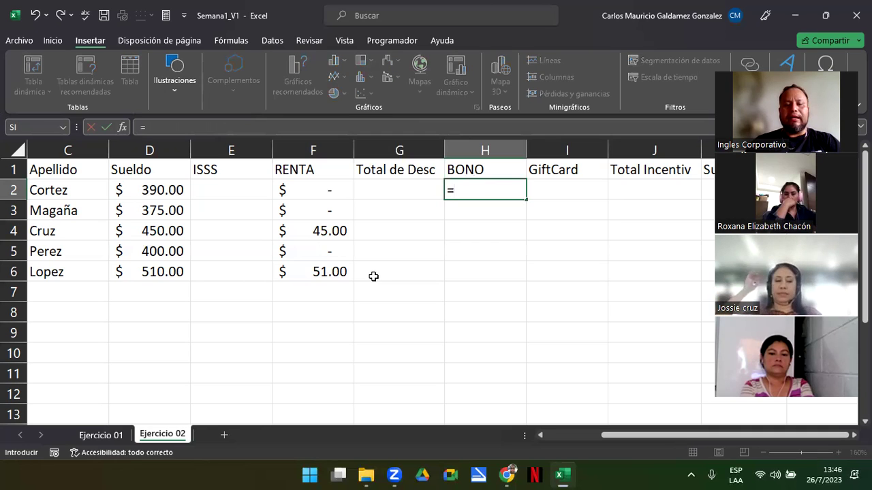
text(si)
key(Tab)
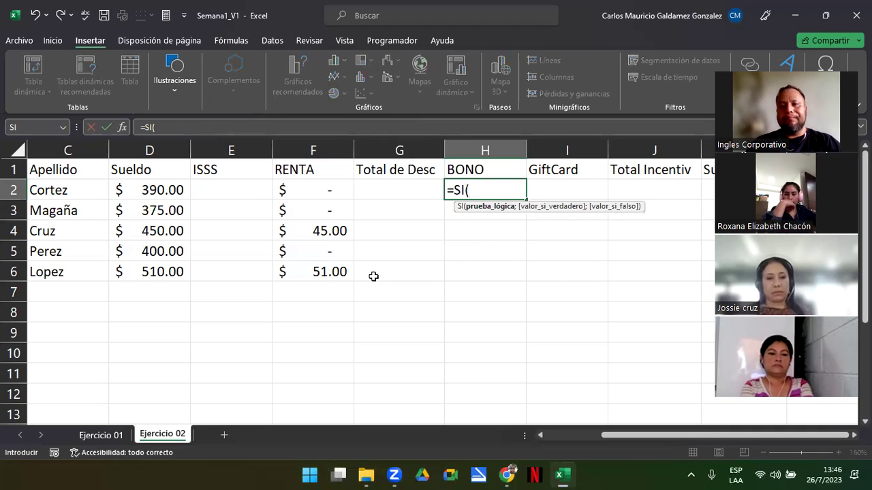
text(<>)
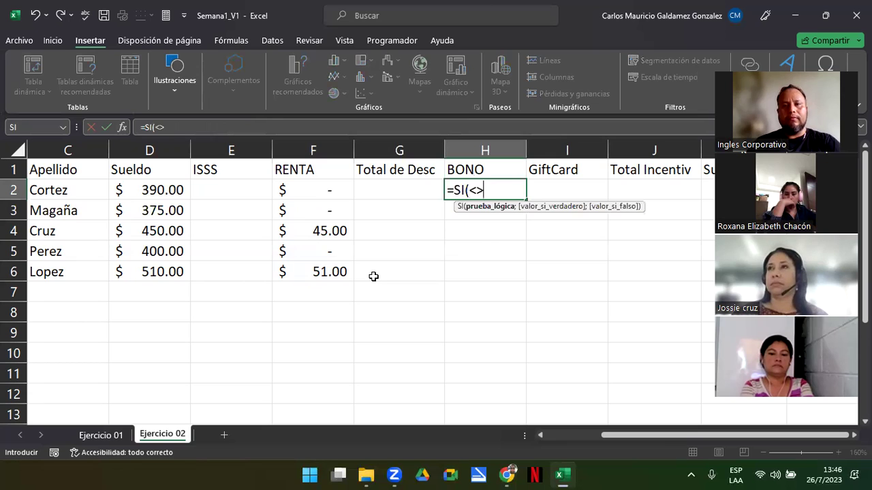
key(BackSpace)
key(BackSpace)
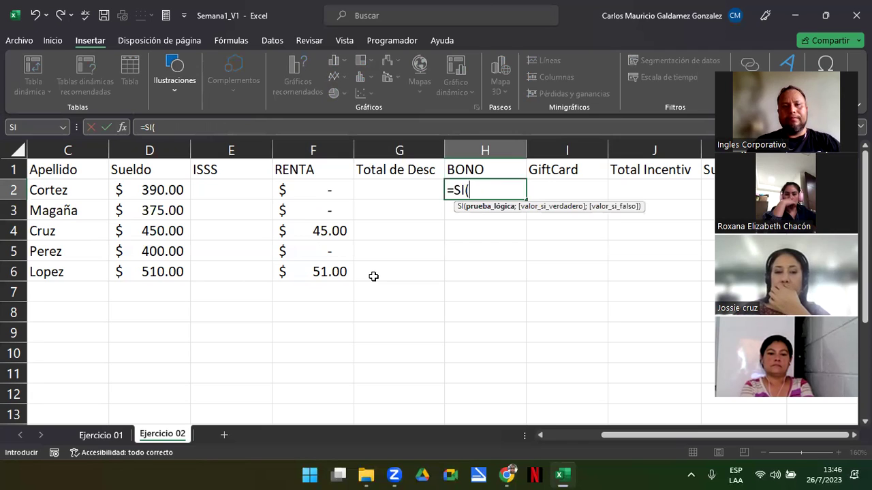
click(164, 190)
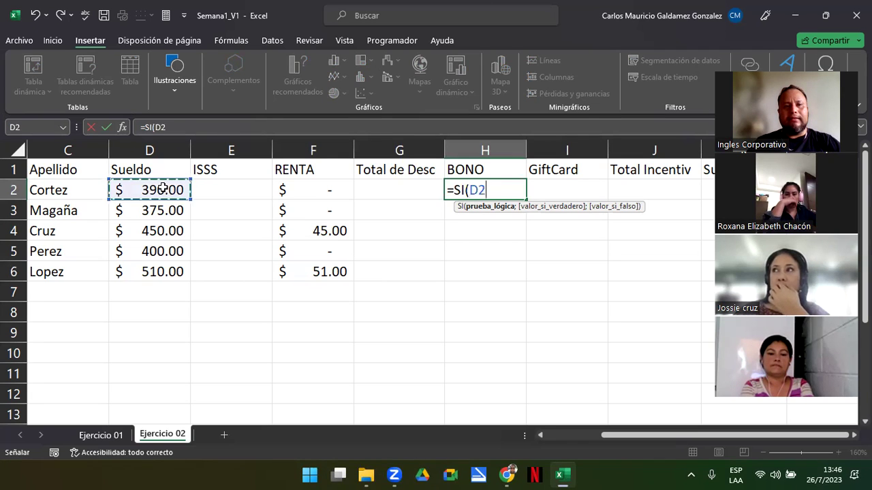
text(<>)
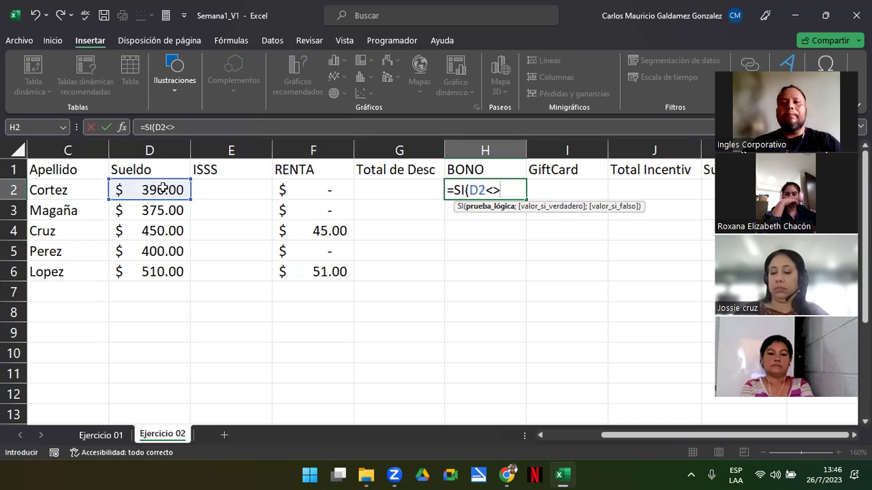
key(BackSpace)
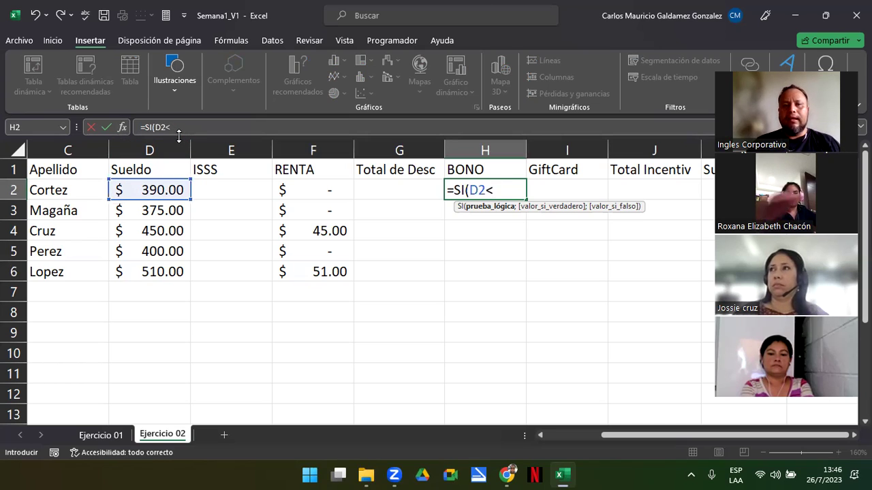
text(400)
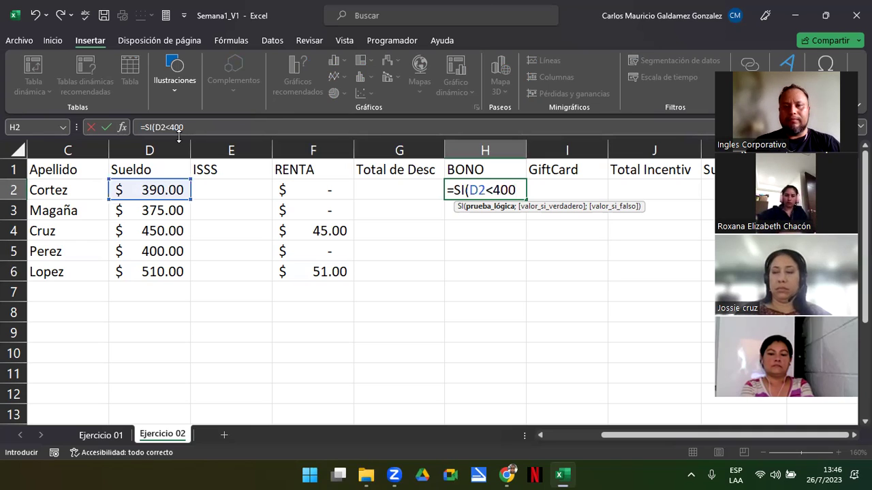
text(;)
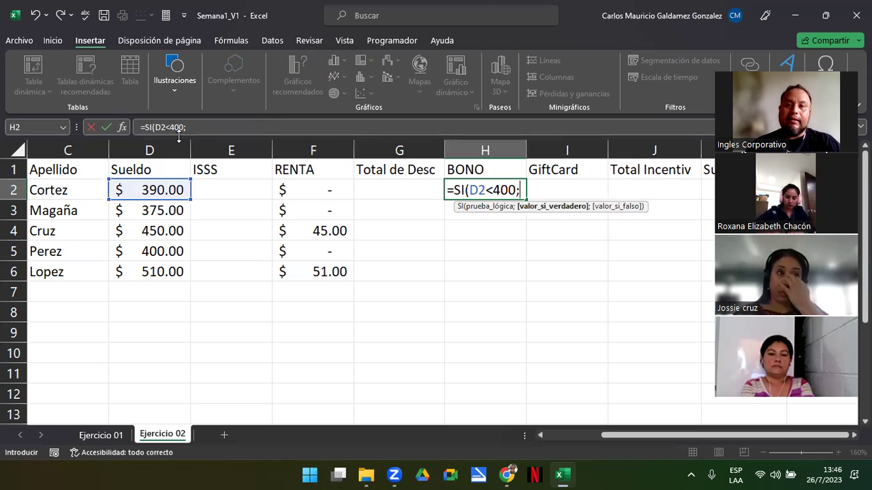
text(100)
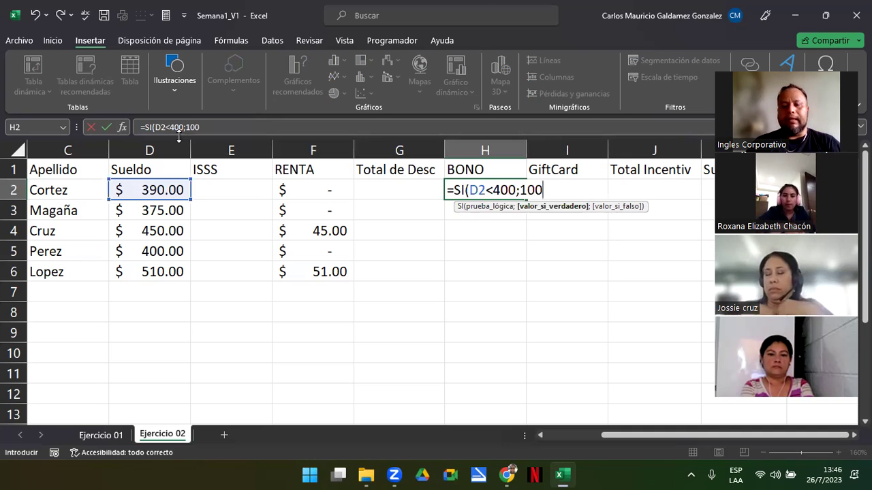
text(;)
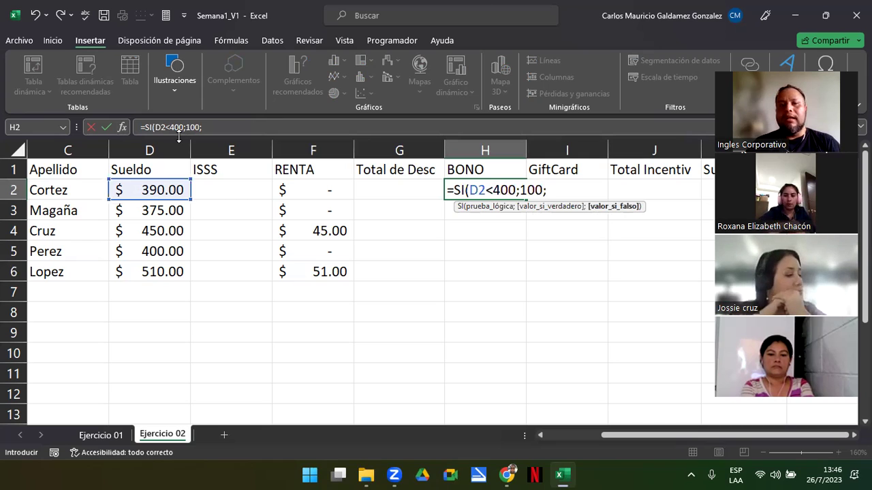
text(5)
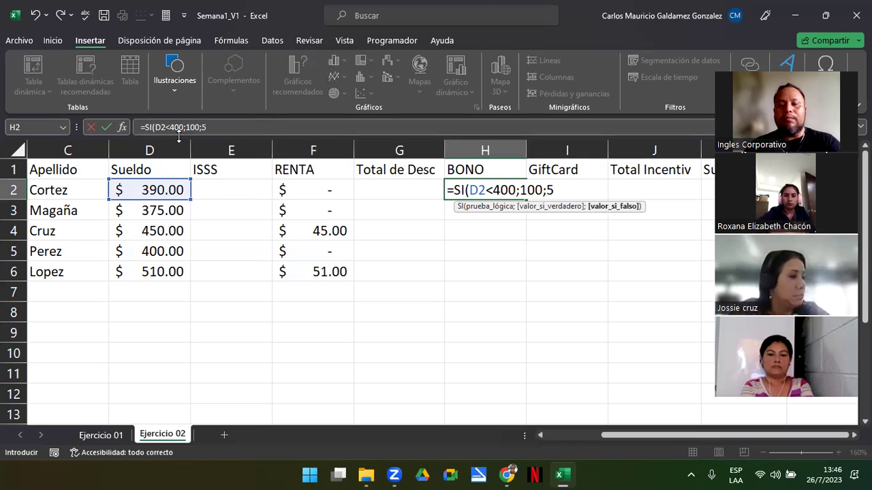
key(BackSpace)
text(75)
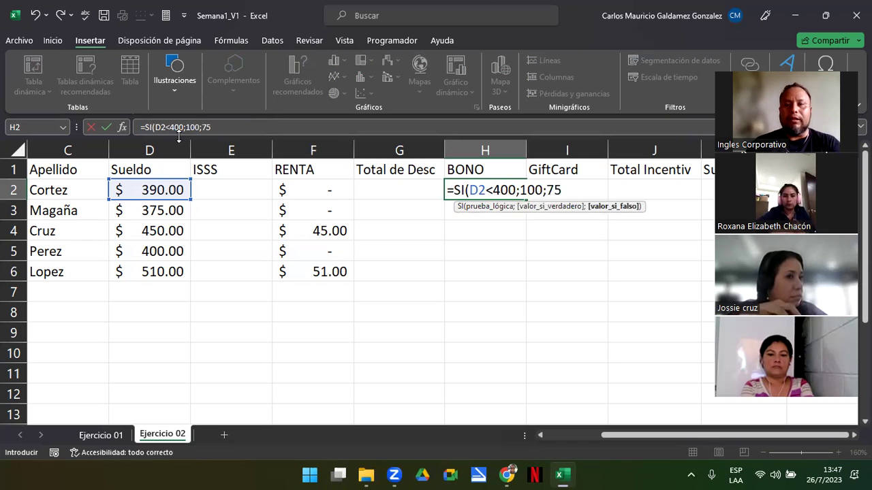
text())
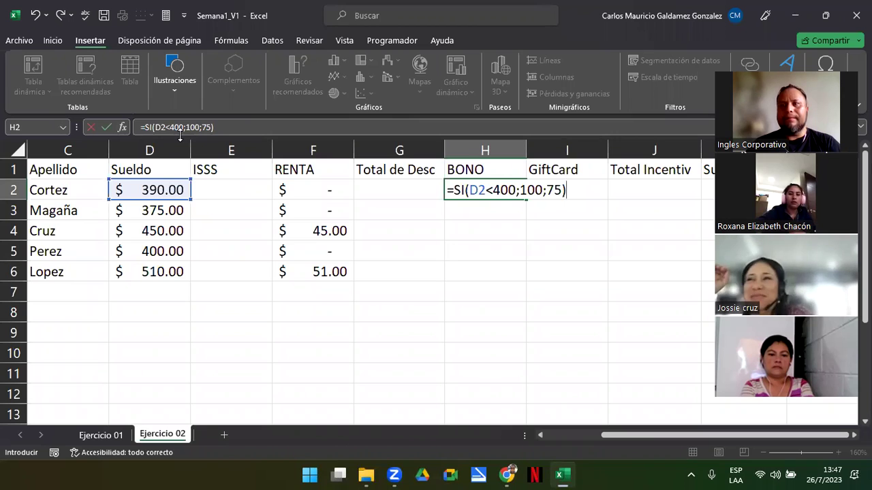
Commit the BONO formula in H2 and fill it down to H6
click(313, 210)
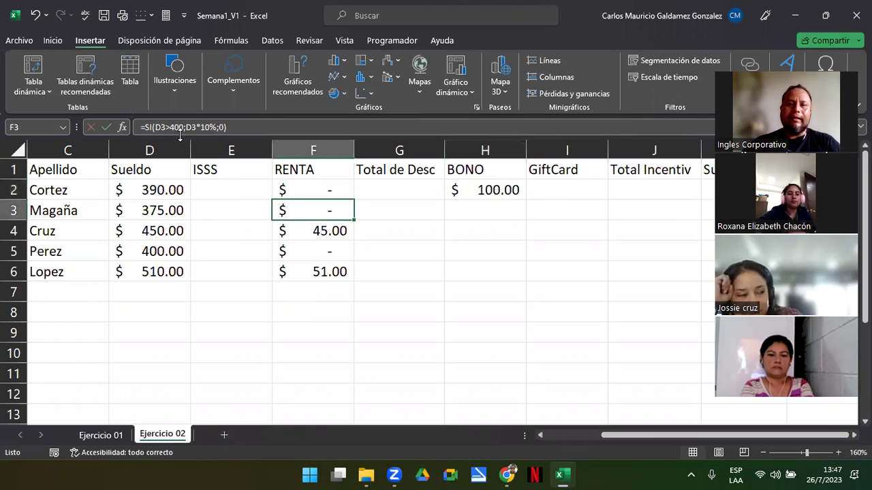
click(512, 190)
drag(526, 199, 532, 288)
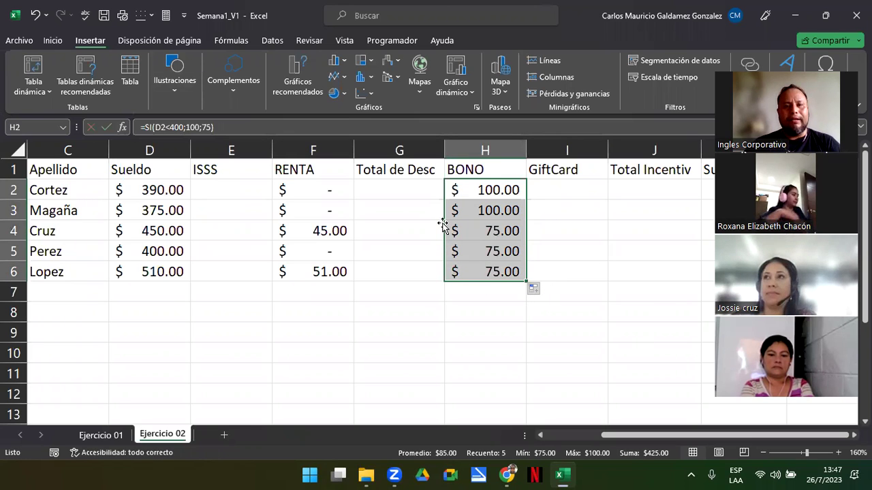
Inspect Perez's H5 formula to confirm the exact 400 salary gets 75
drag(151, 253, 505, 251)
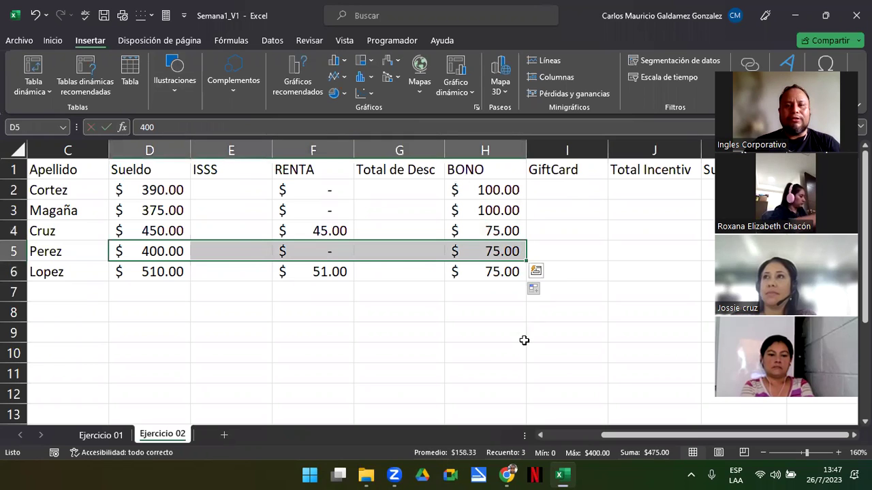
click(475, 252)
double_click(475, 252)
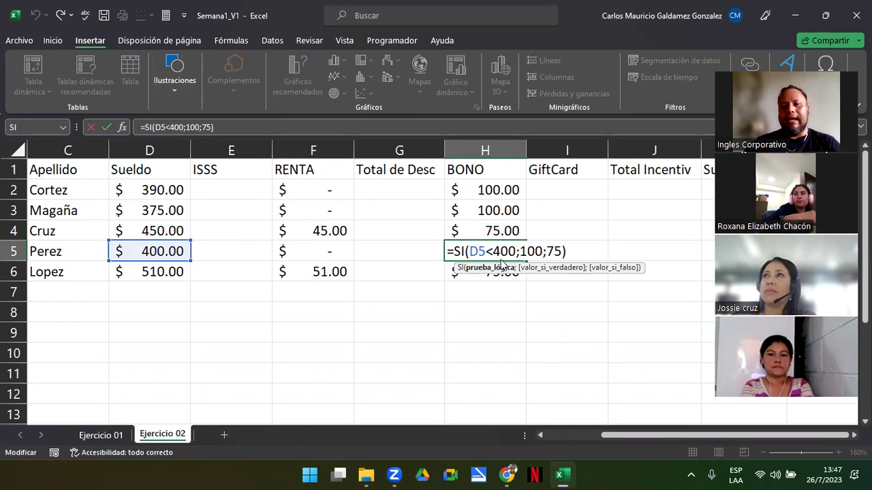
drag(516, 251, 469, 251)
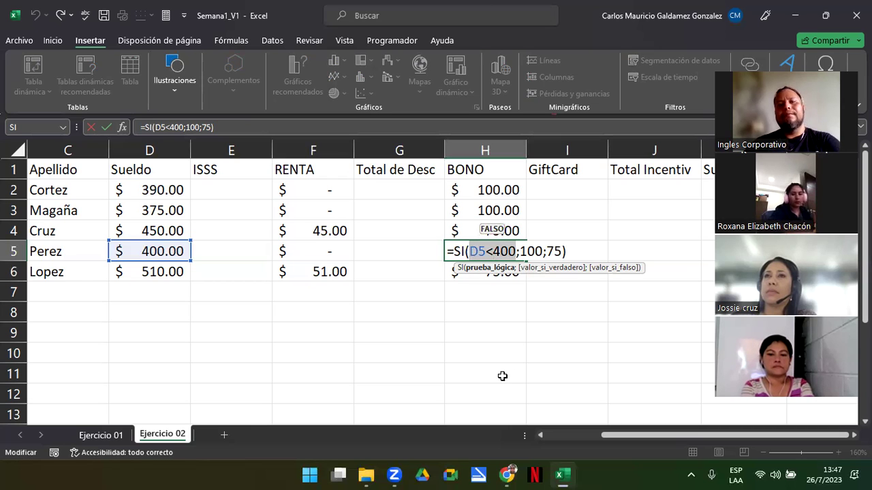
key(Escape)
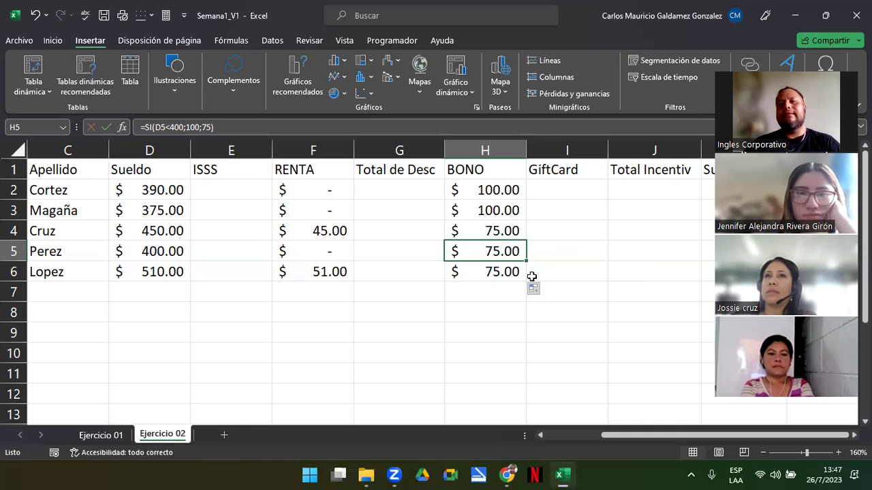
double_click(496, 251)
drag(470, 251, 516, 252)
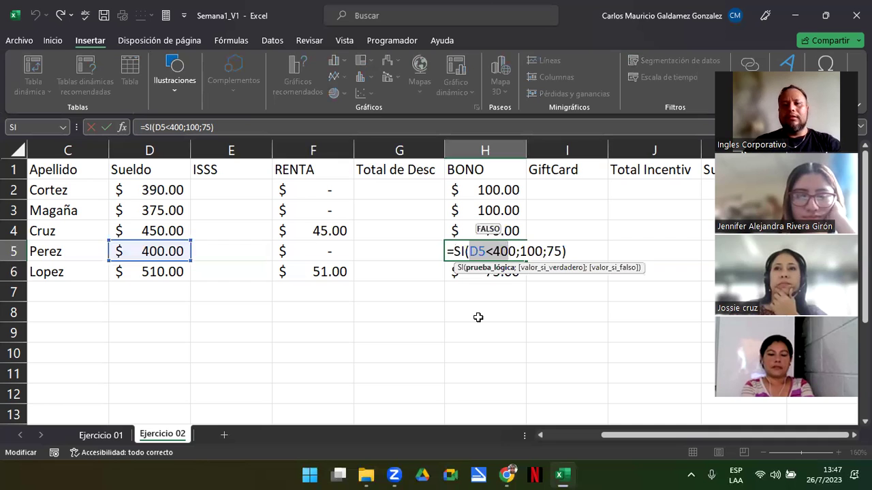
double_click(553, 252)
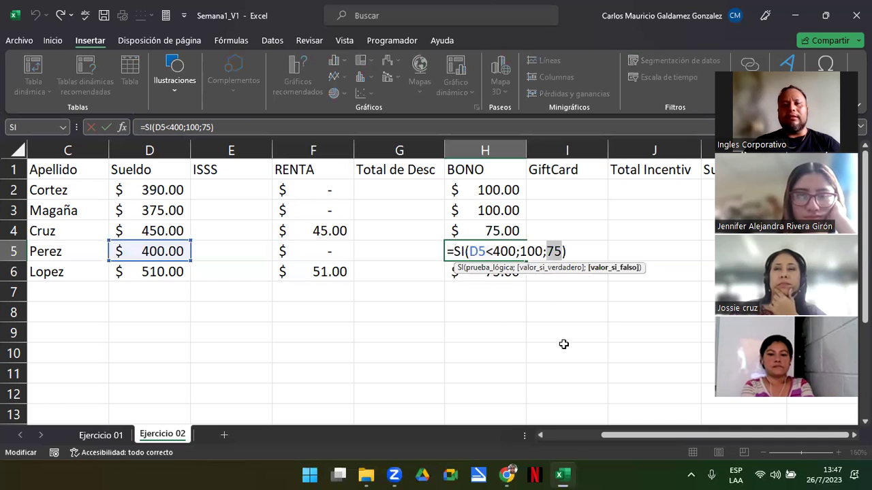
key(Return)
key(Up)
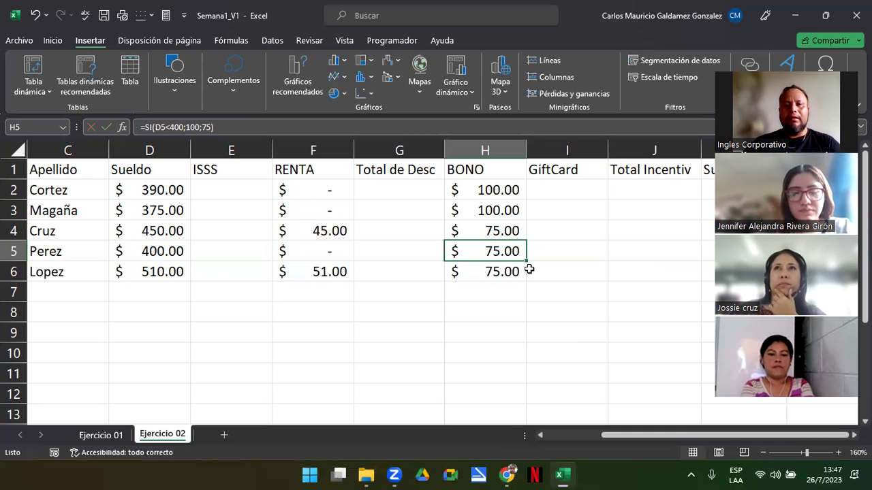
double_click(543, 192)
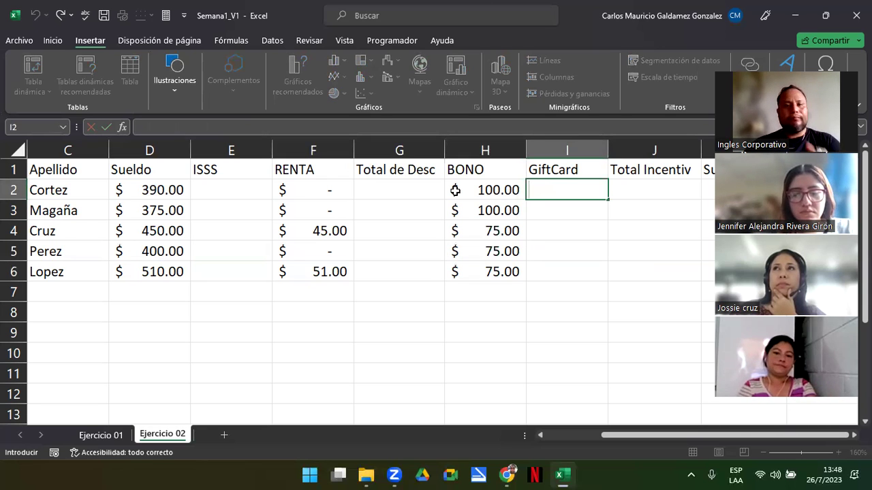
Enter =E2+F2 in G2 and copy it down to G6
click(392, 191)
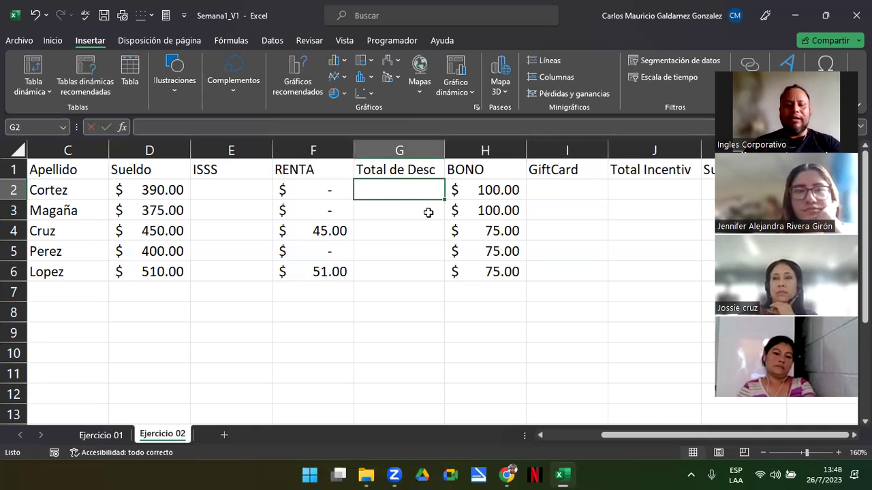
text(=)
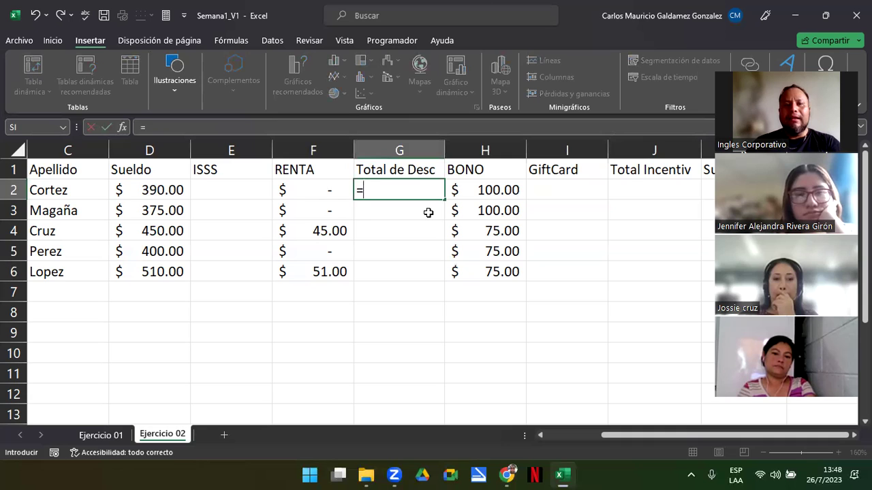
key(Left)
key(Left)
text(+)
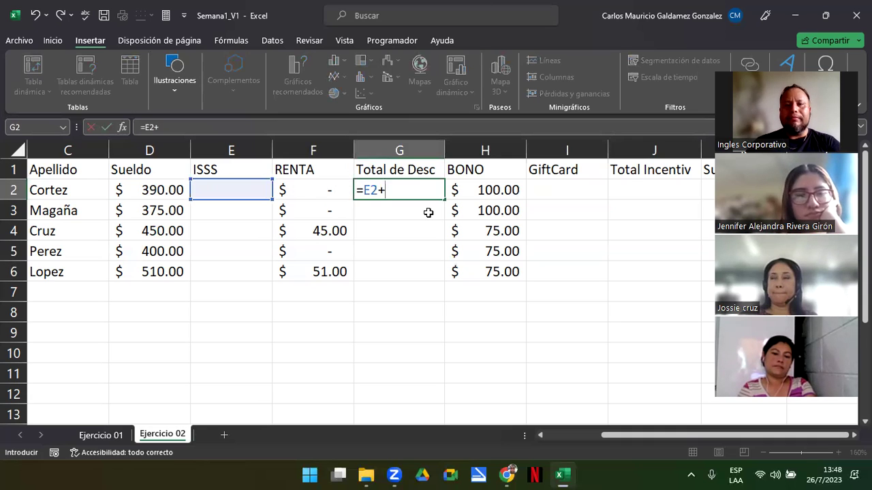
key(Left)
key(Return)
key(Up)
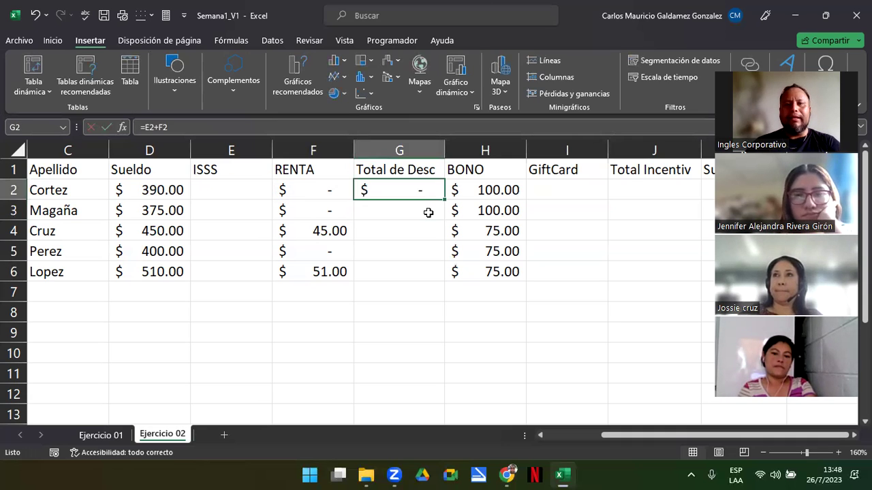
double_click(444, 199)
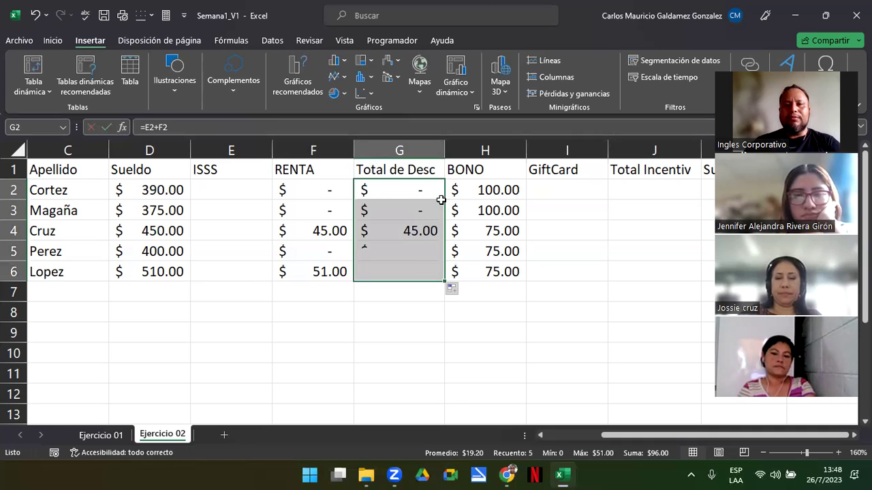
click(215, 187)
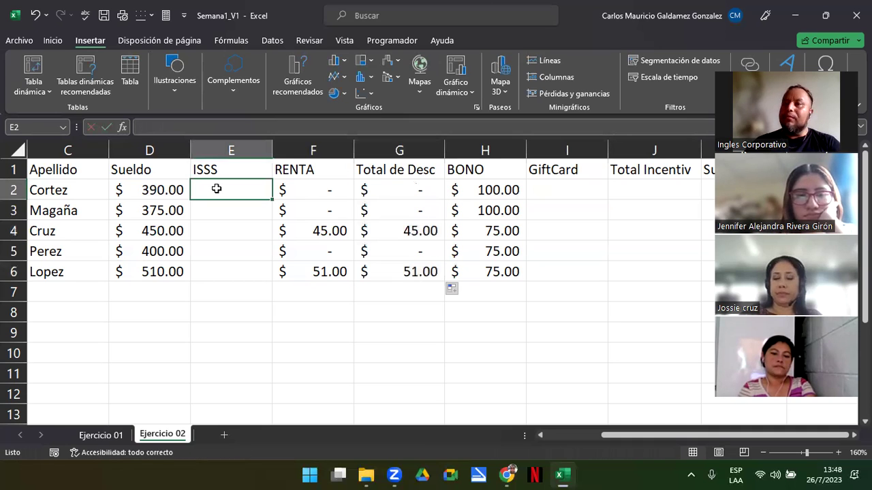
Enter =D2*3% in E2 and fill it down to E6
text(=)
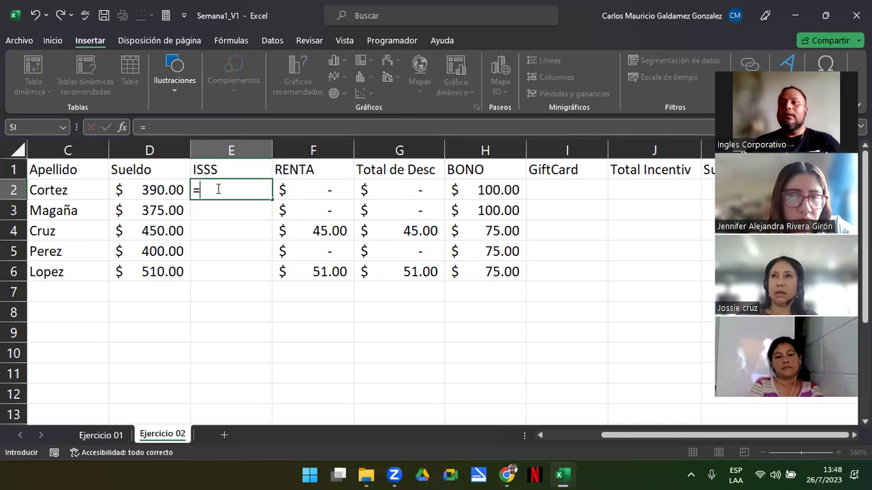
key(Left)
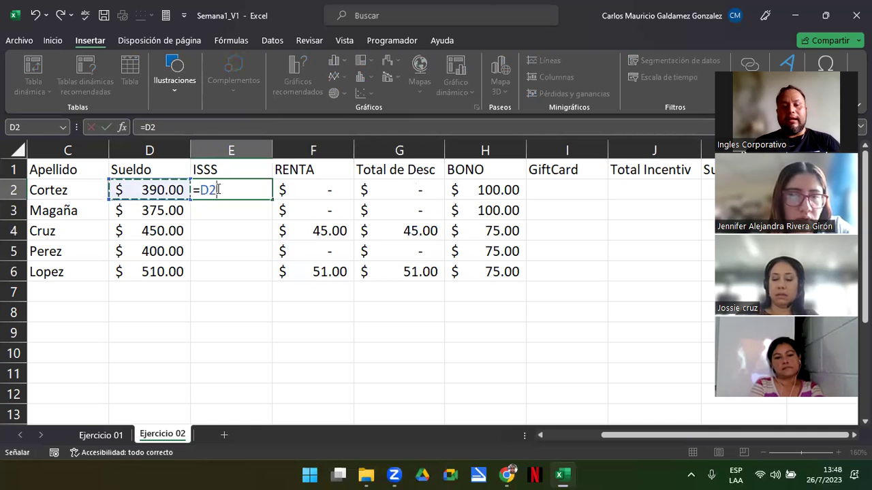
text(*)
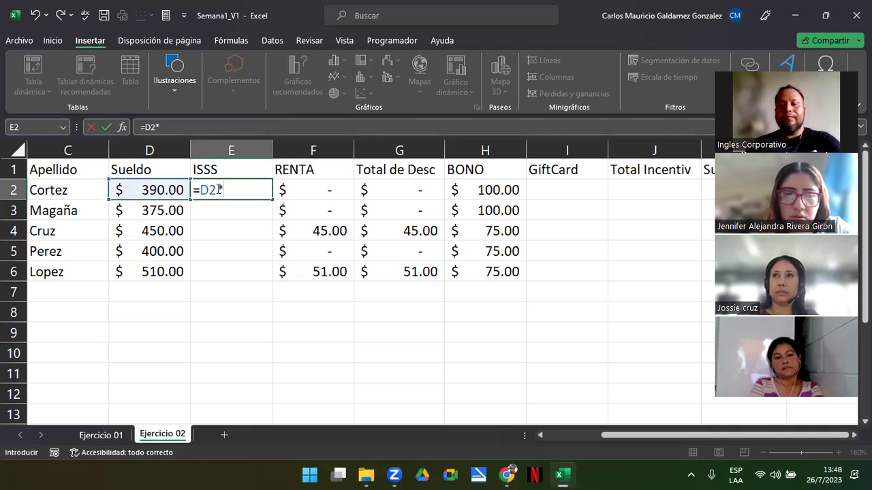
text(3)
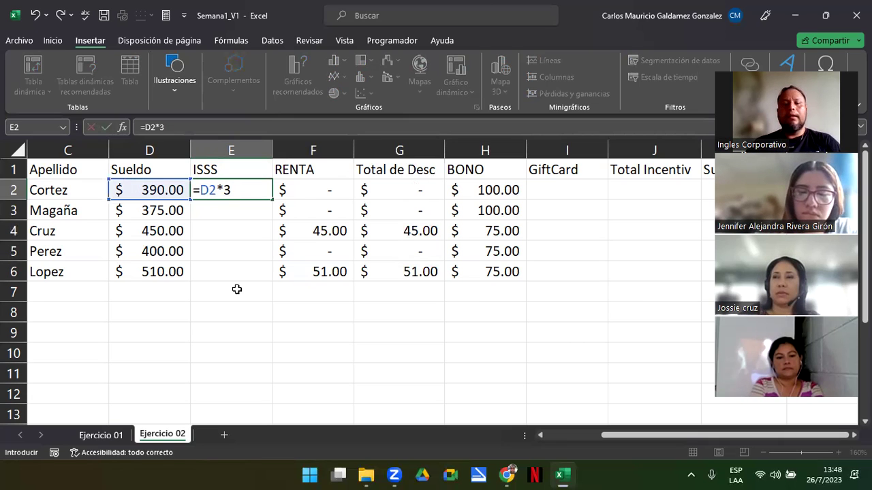
text(%)
key(Return)
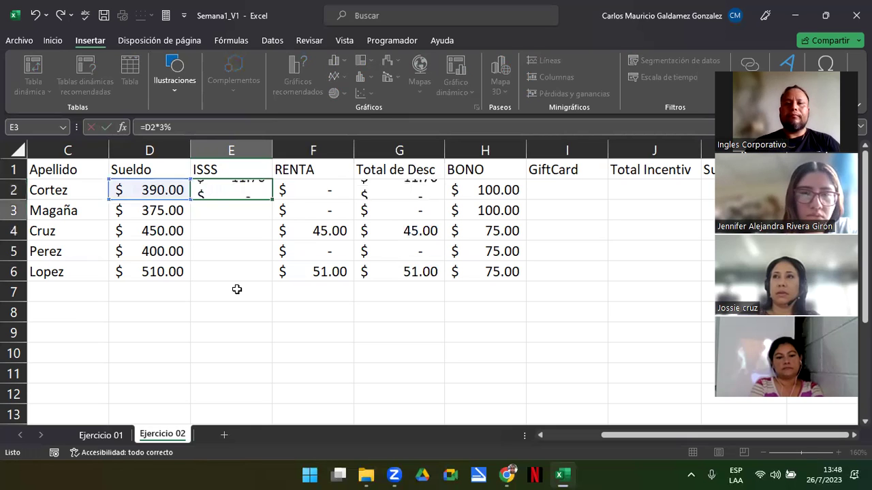
click(235, 188)
drag(273, 199, 273, 279)
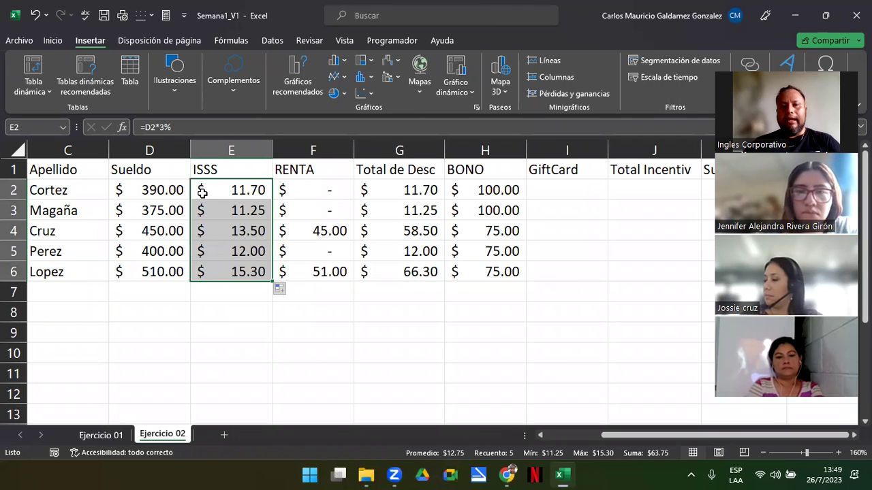
Check the ISSS and RENTA formulas and the Total de Desc and Sueldo sums
click(231, 190)
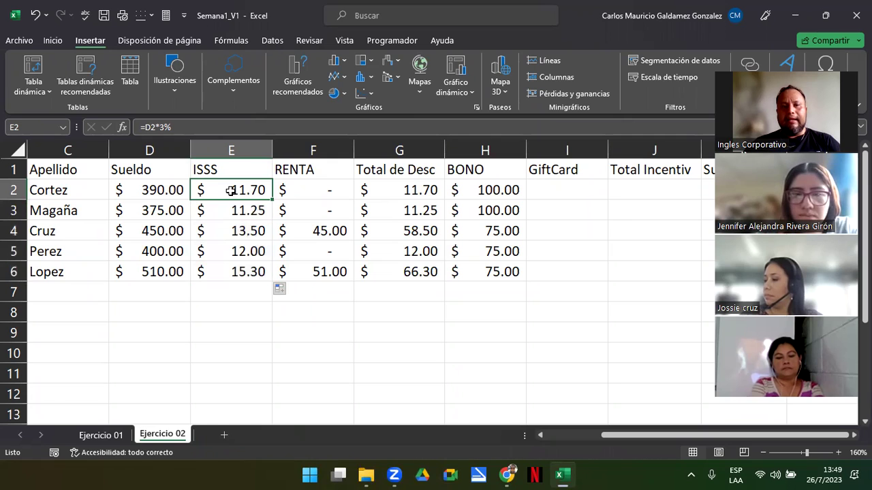
click(305, 192)
drag(405, 192, 383, 275)
drag(154, 191, 160, 279)
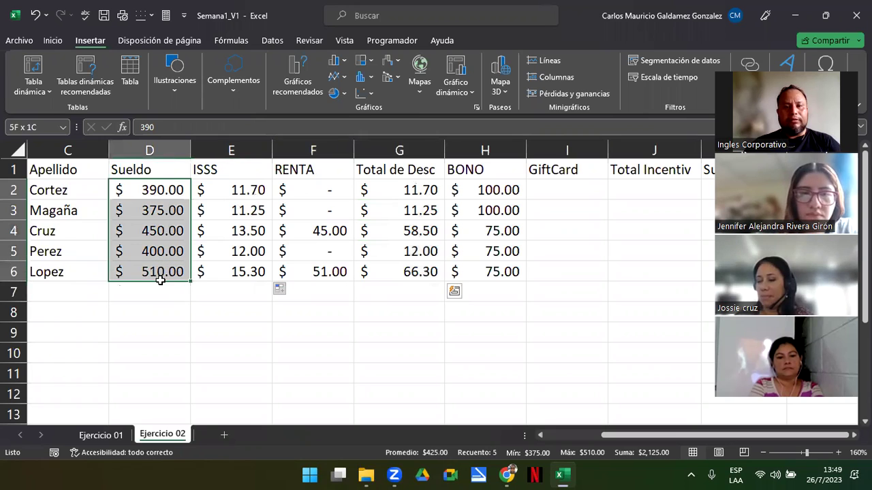
click(559, 192)
Type =SI(G2<50;50;25) in the GiftCard cell I2
text(=)
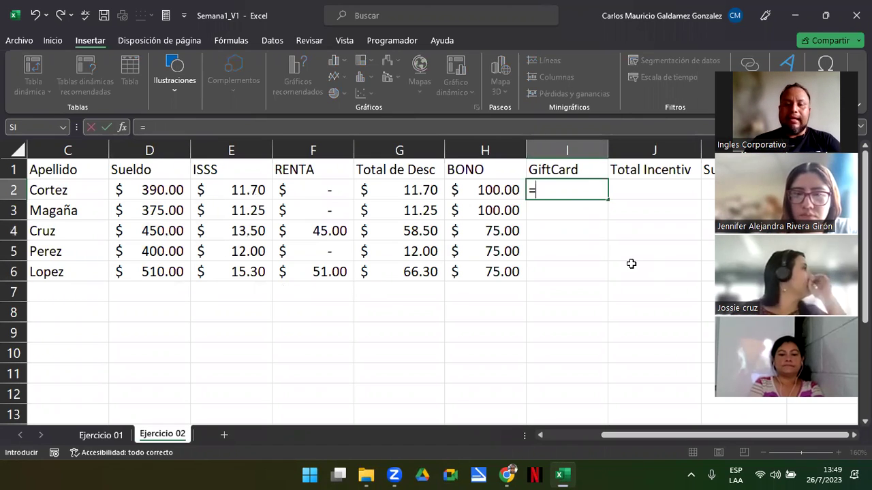
text(SI()
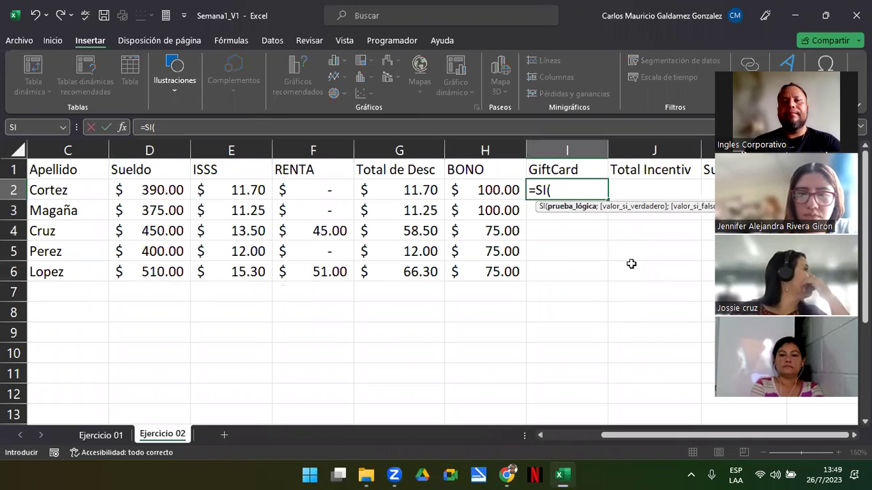
click(412, 191)
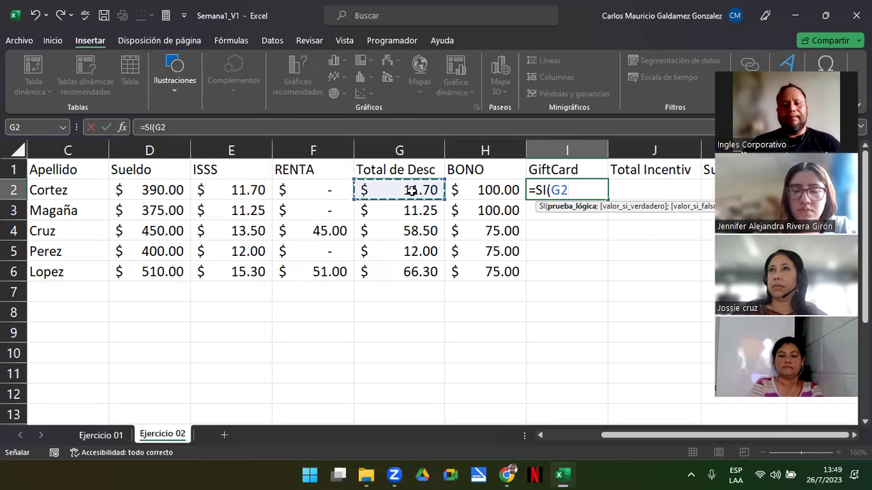
text(<>)
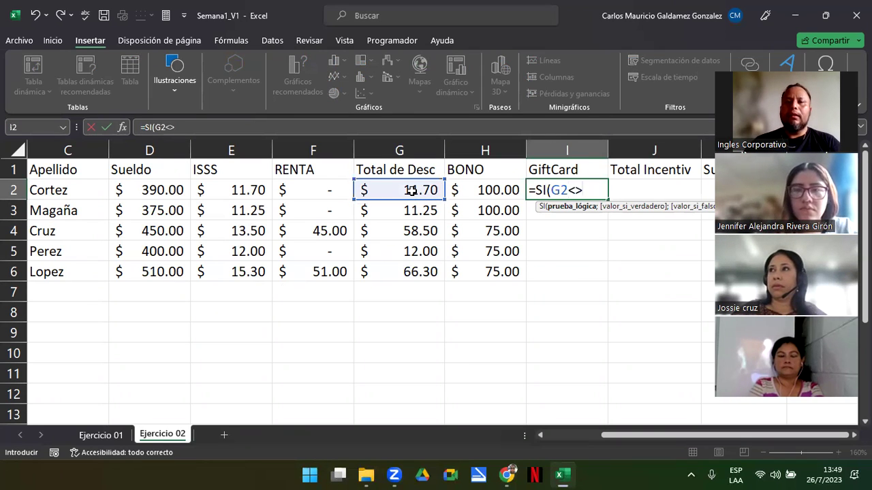
key(BackSpace)
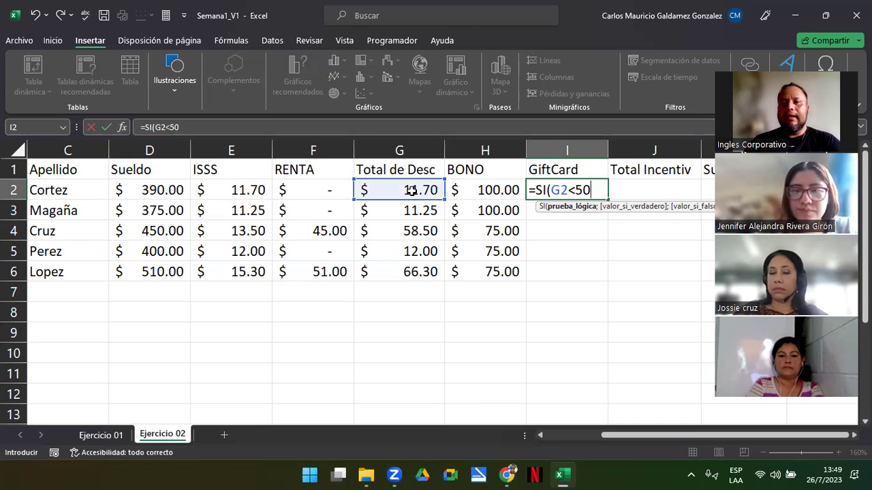
text(50;)
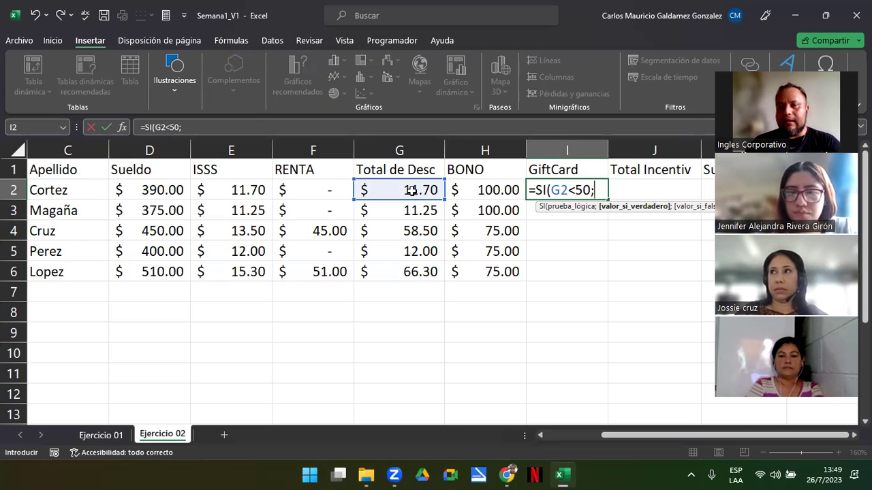
text(50)
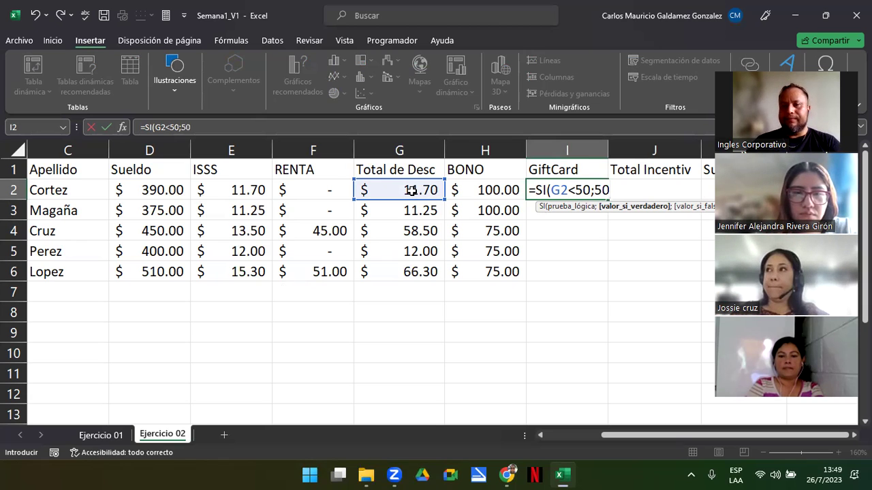
text(;25)
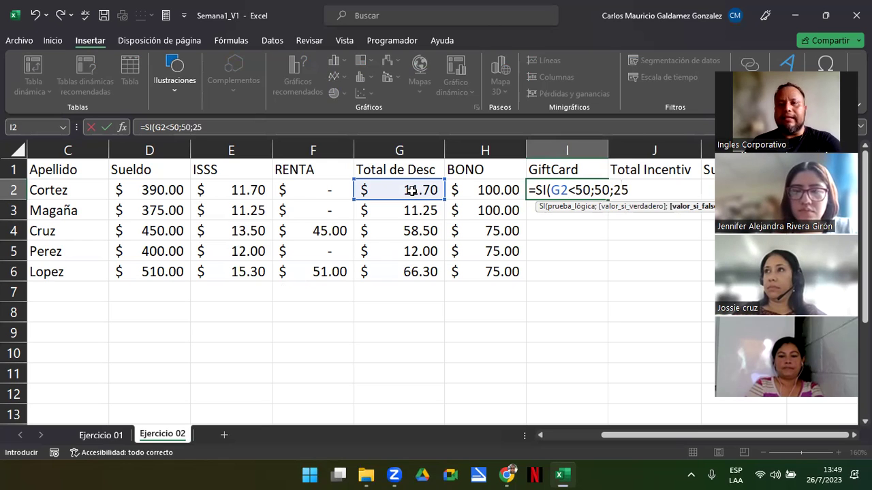
text())
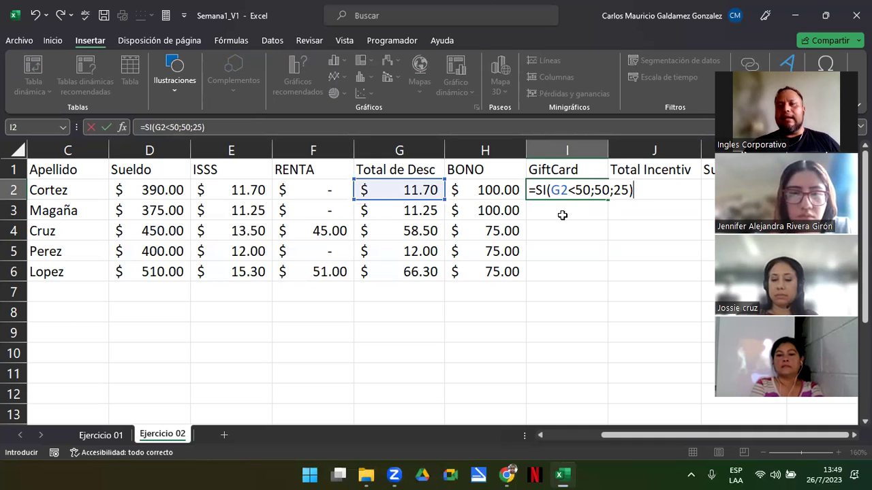
Review the formula's G2<50 condition and 25 fallback, then commit I2
click(542, 433)
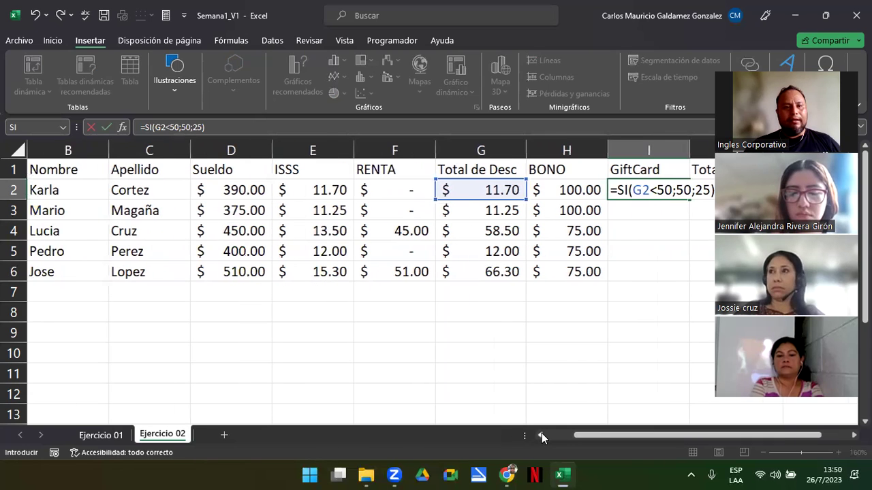
click(853, 434)
double_click(600, 190)
drag(614, 191, 628, 191)
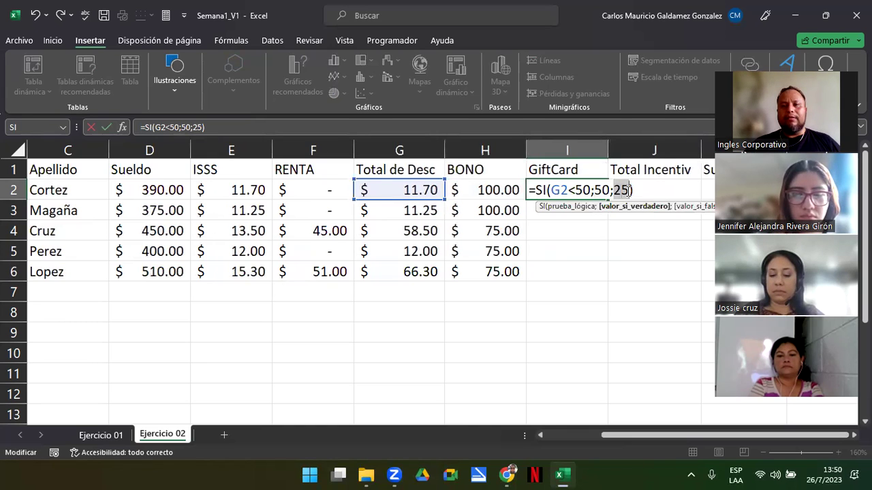
drag(551, 190, 607, 190)
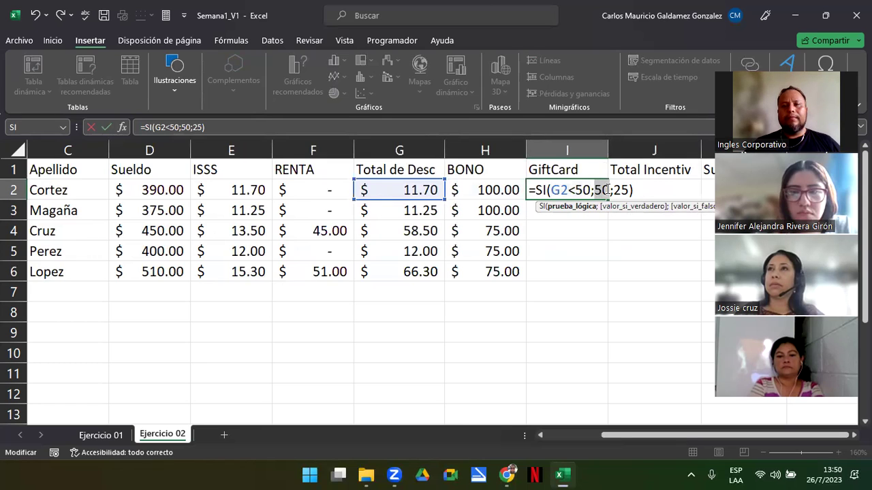
click(621, 190)
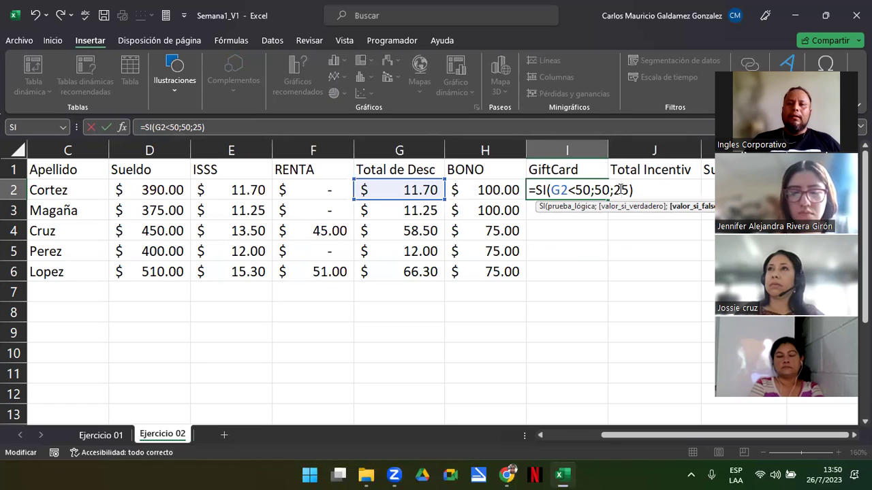
key(Return)
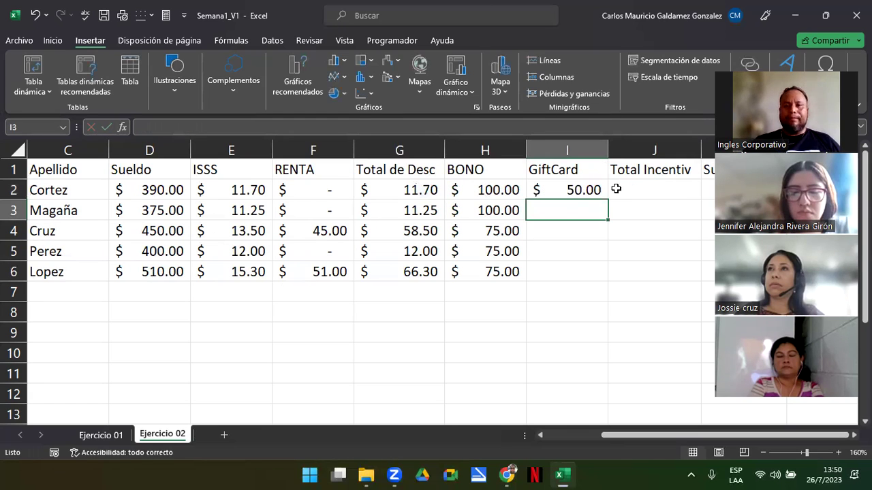
Recheck I2's 50 threshold and fill the GiftCard formula down to I6
click(579, 190)
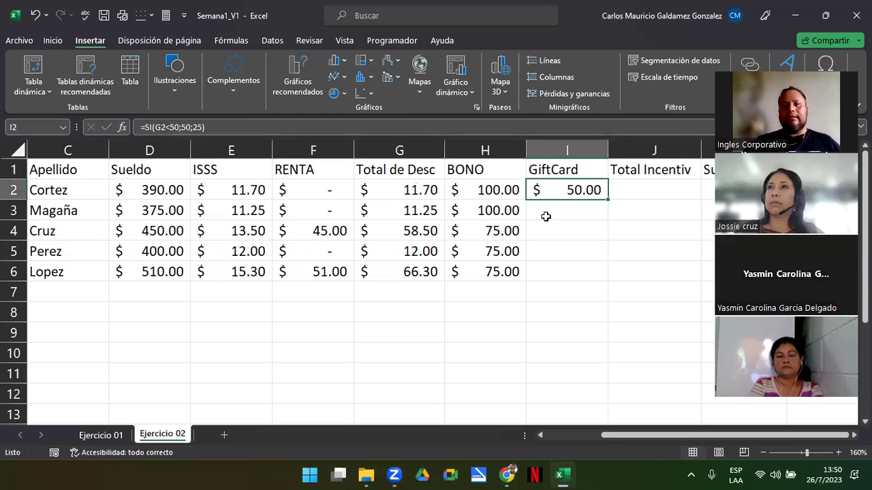
double_click(582, 190)
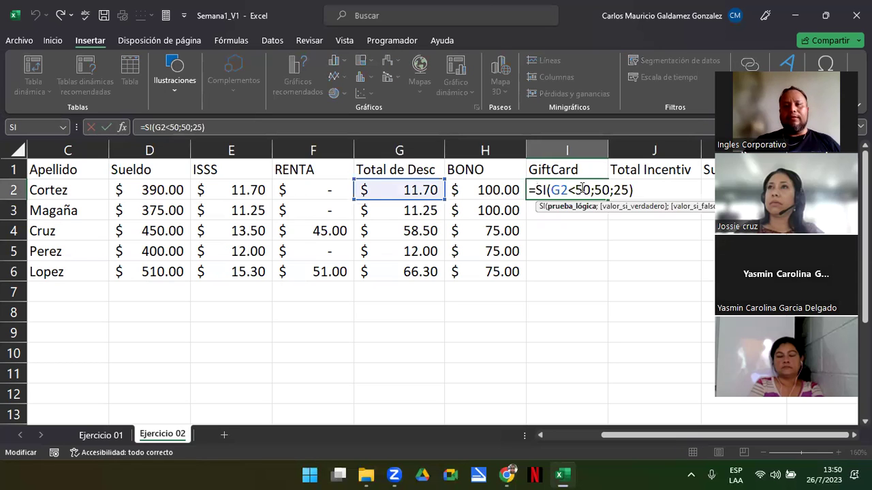
double_click(584, 190)
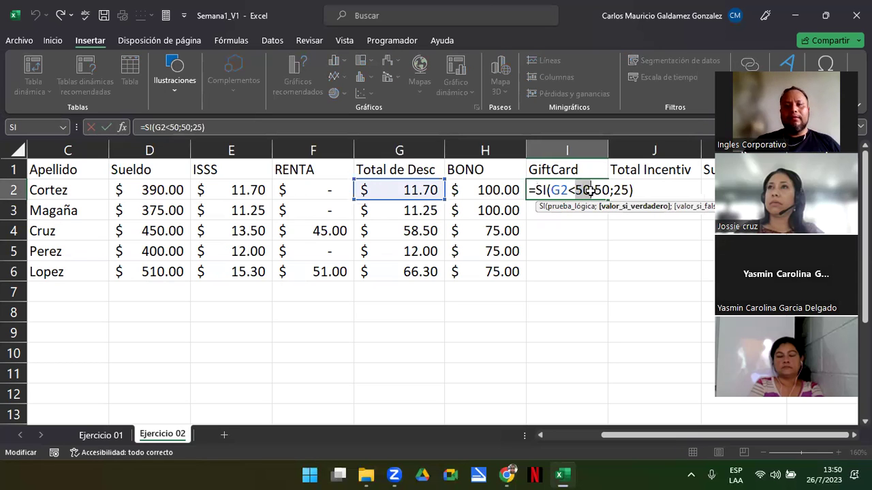
key(Right)
key(Right)
key(Right)
key(Right)
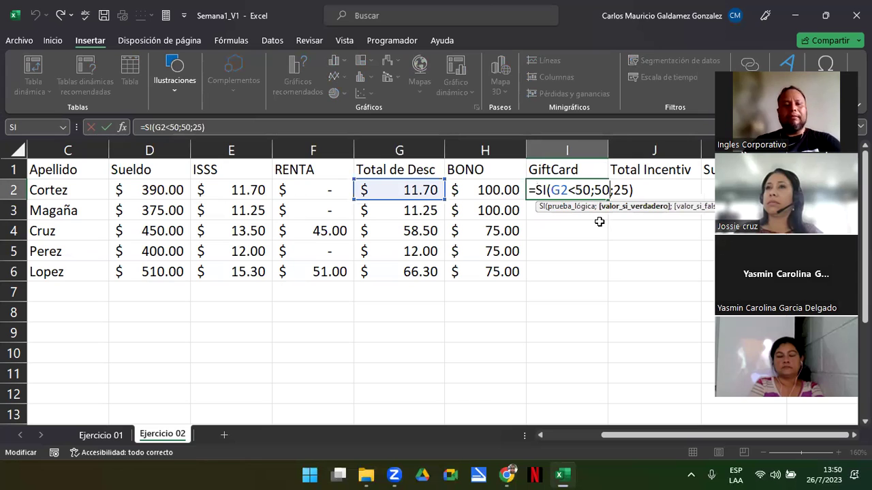
click(609, 195)
drag(607, 200, 602, 285)
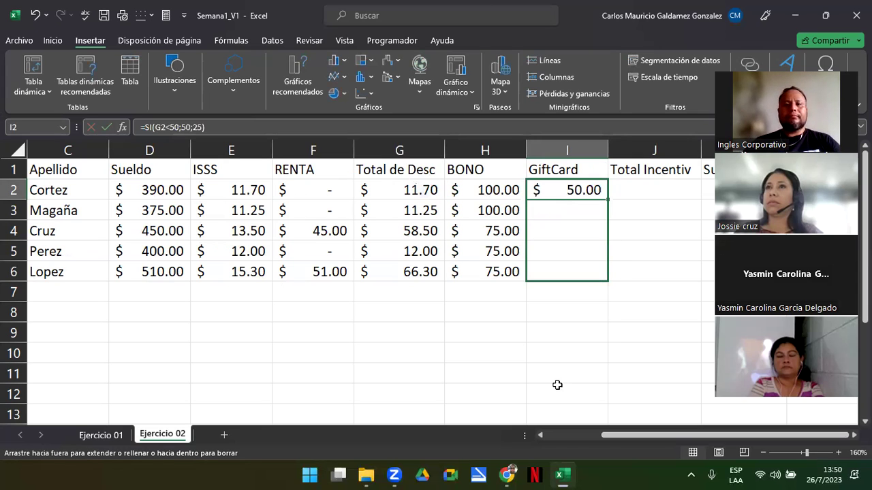
Verify the GiftCard results in I4:I6 against the Total de Desc values under 50
click(564, 232)
click(552, 247)
click(552, 273)
click(401, 230)
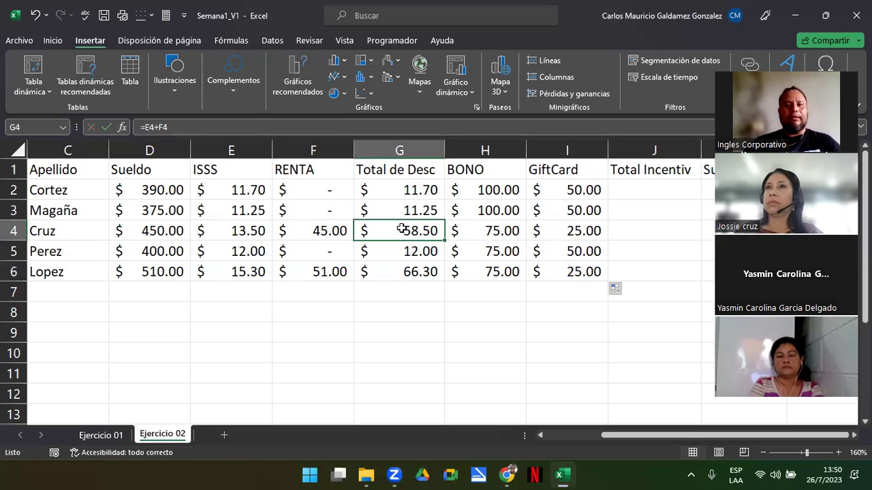
click(409, 271)
click(408, 251)
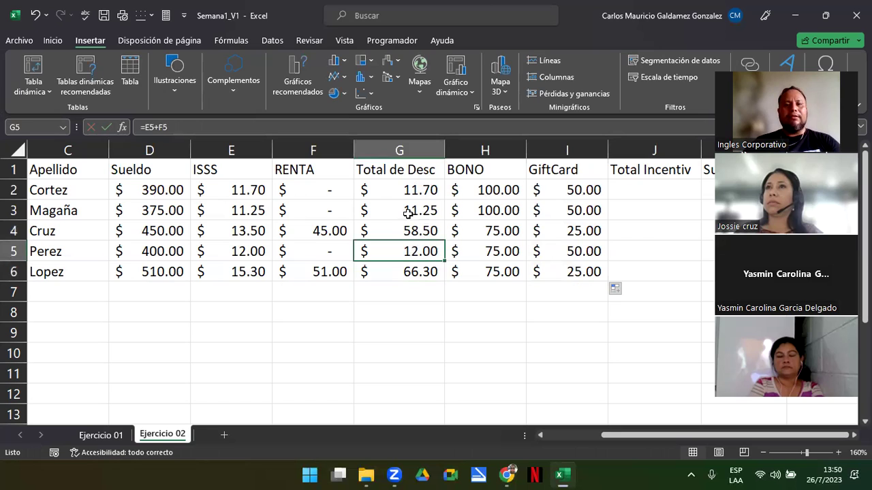
drag(409, 212, 405, 192)
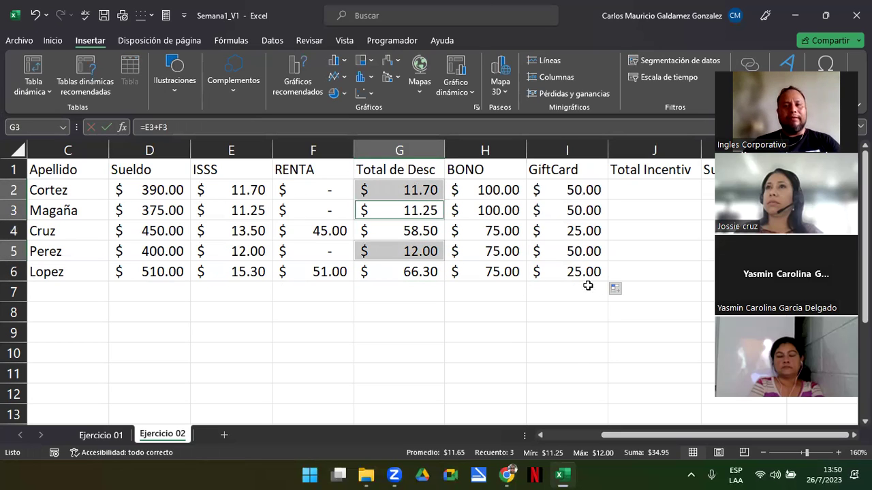
click(639, 192)
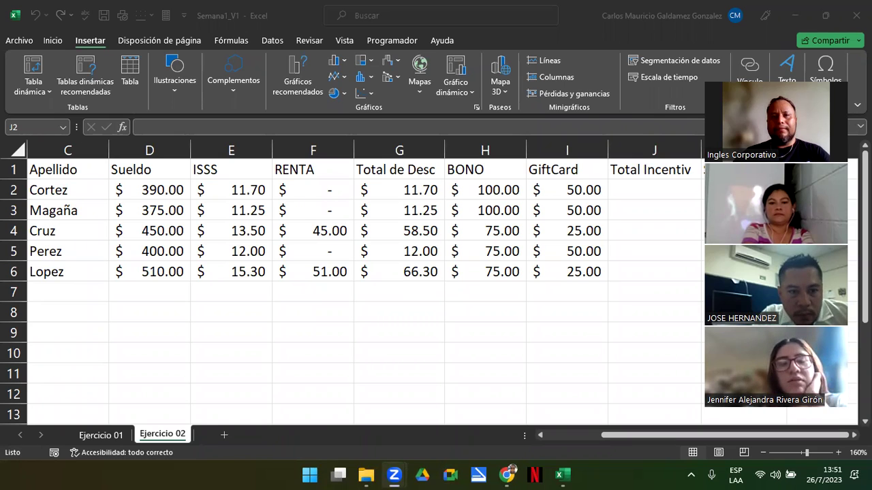
click(654, 190)
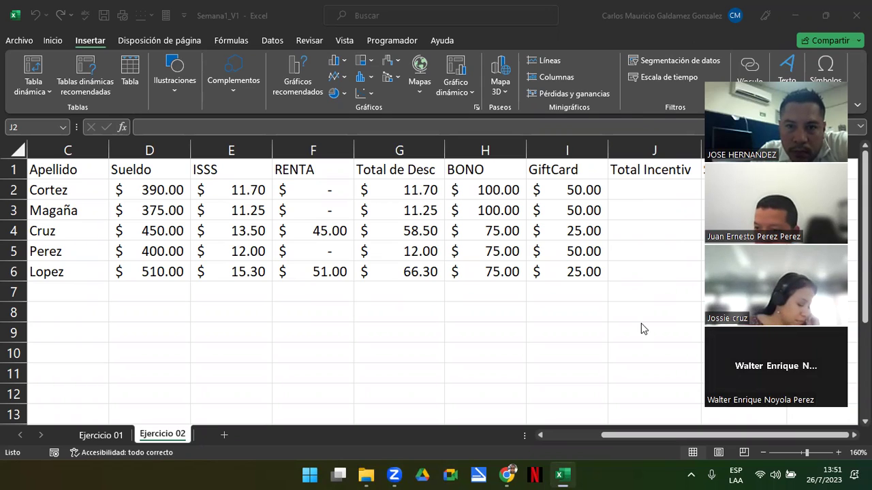
Enter =H2+I2 in J2 and fill it down to J6
click(640, 190)
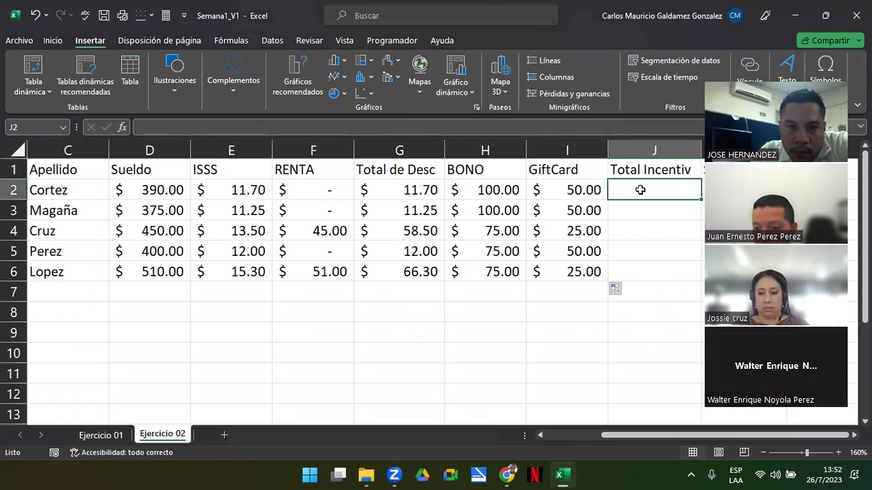
text(=)
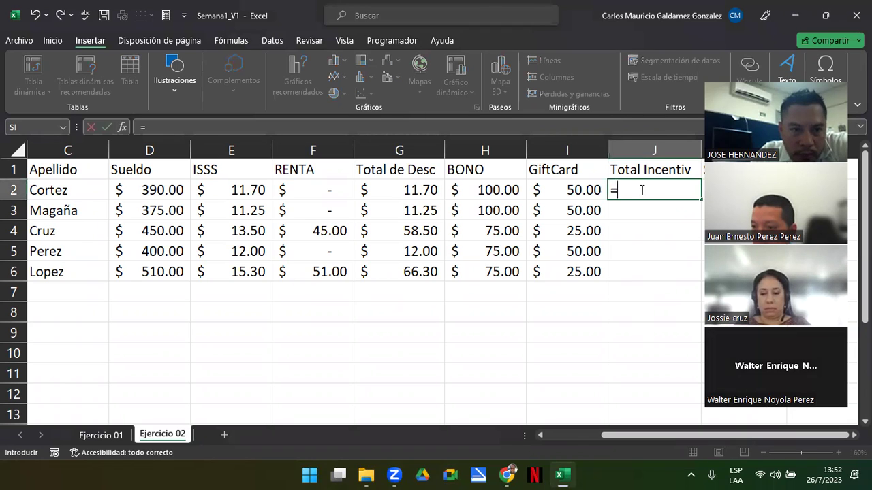
click(464, 191)
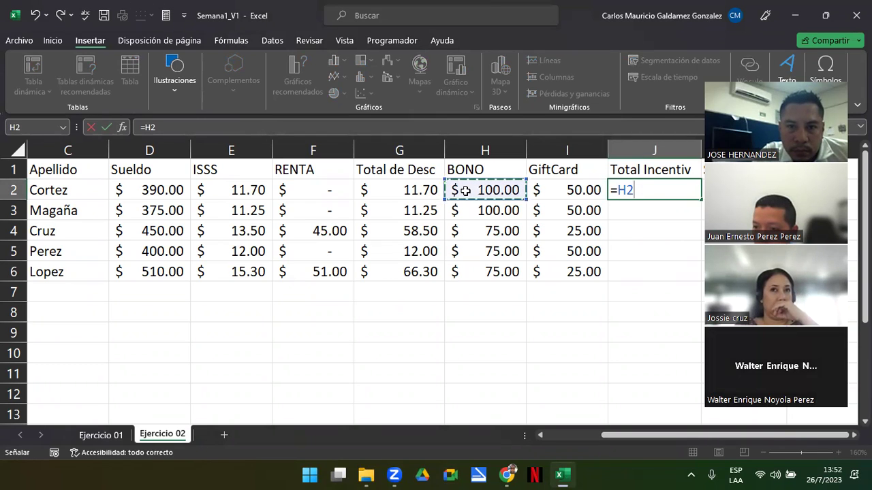
text(+)
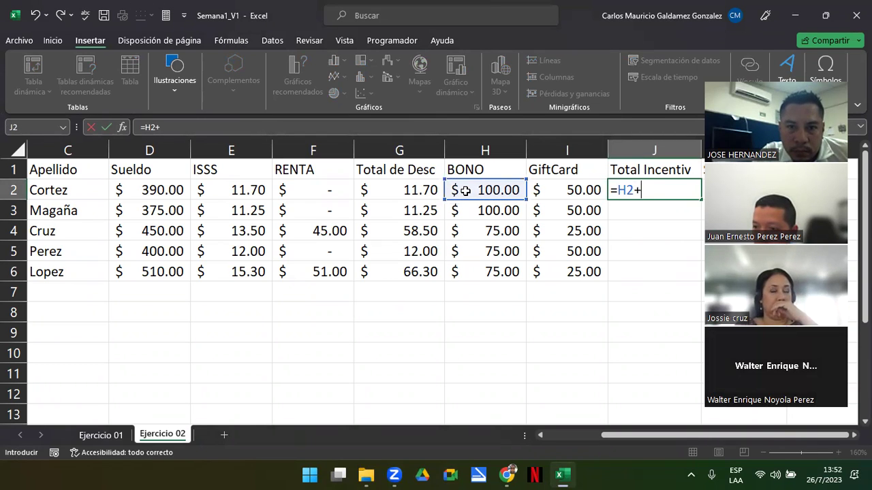
click(549, 191)
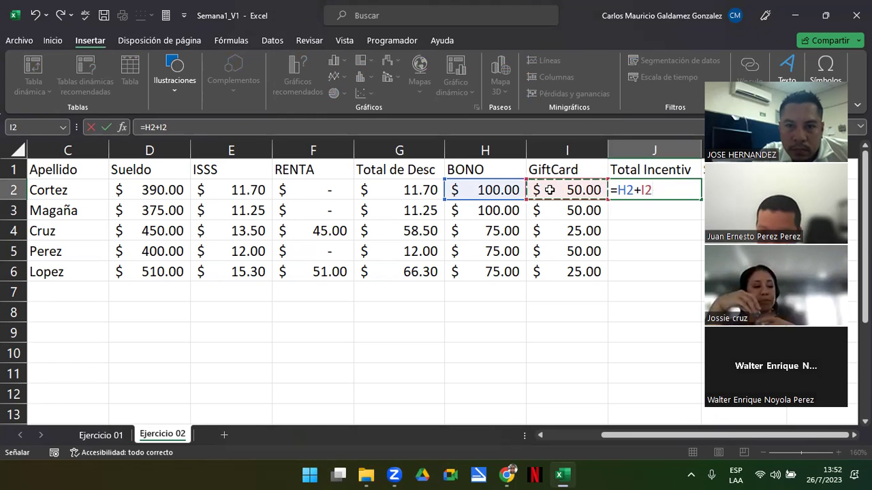
key(Return)
key(Up)
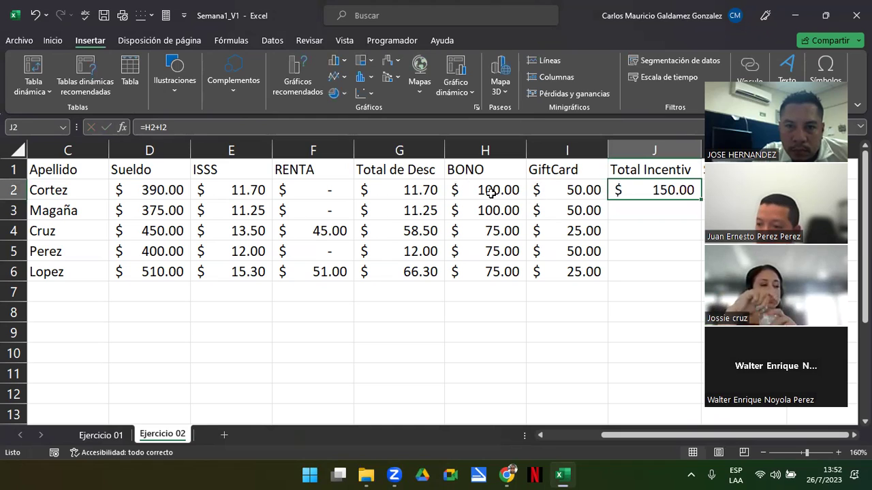
drag(701, 198, 685, 280)
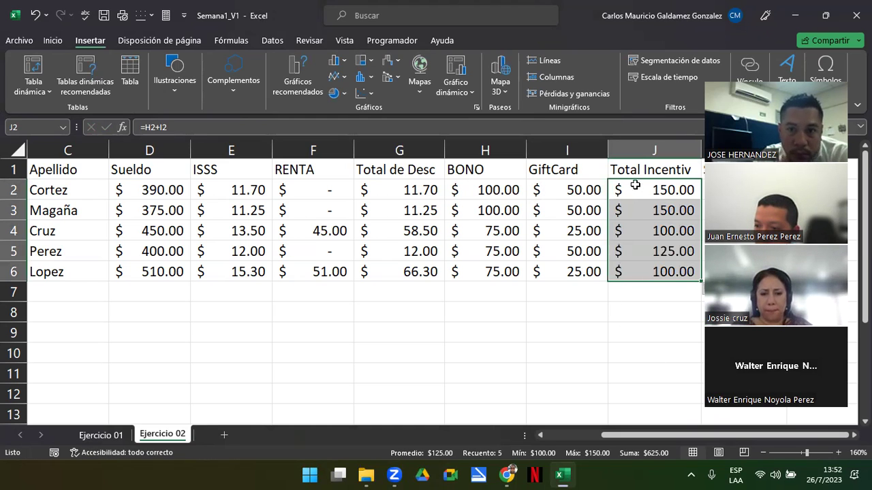
drag(630, 189, 626, 279)
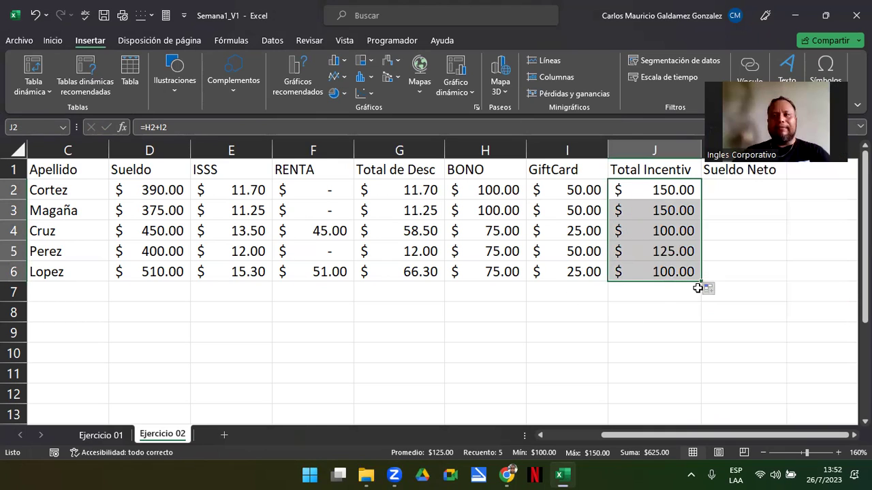
Enter =D2+J2-G2 in K2 and fill it down through K6
click(744, 188)
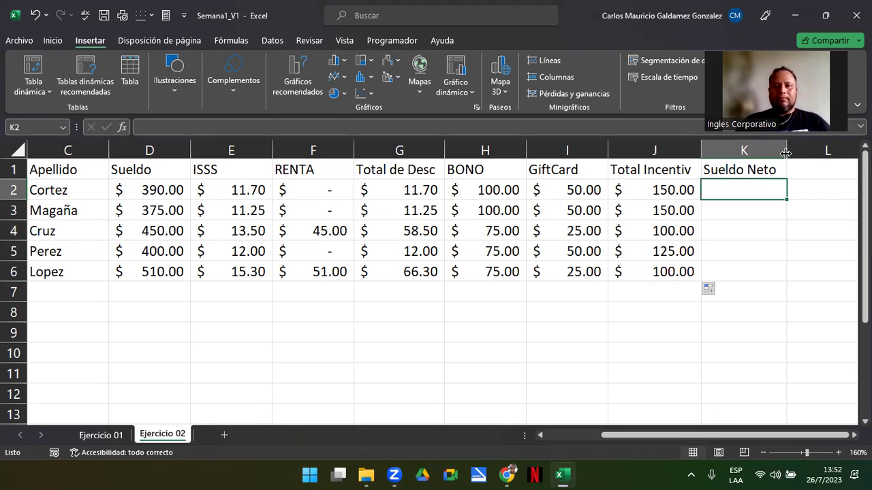
text(=)
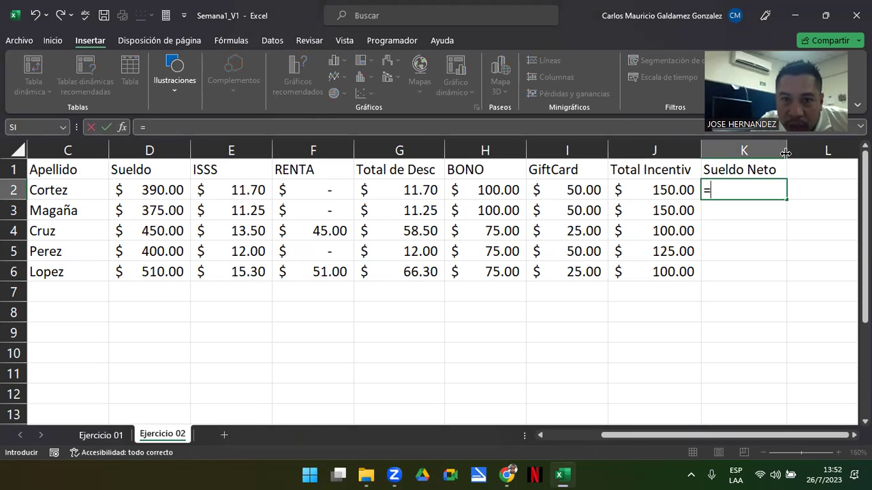
key(Left)
key(Left)
key(Left)
key(Left)
key(Left)
key(Left)
key(Left)
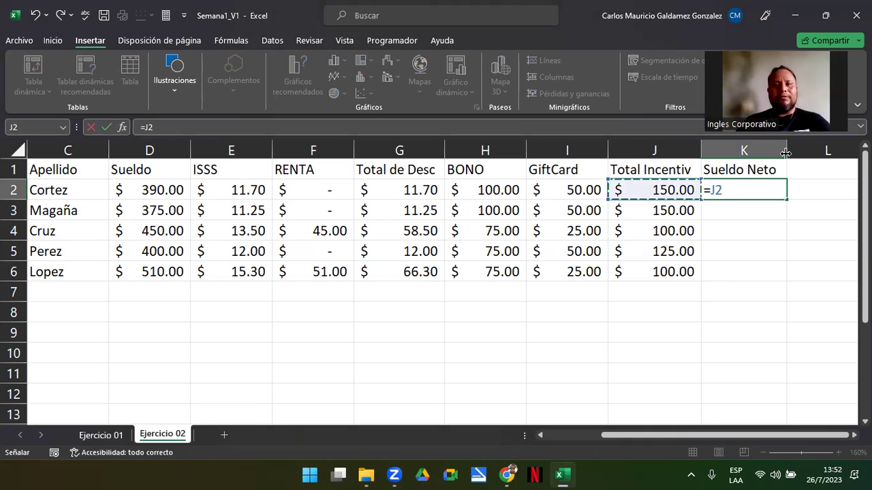
text(+)
key(Left)
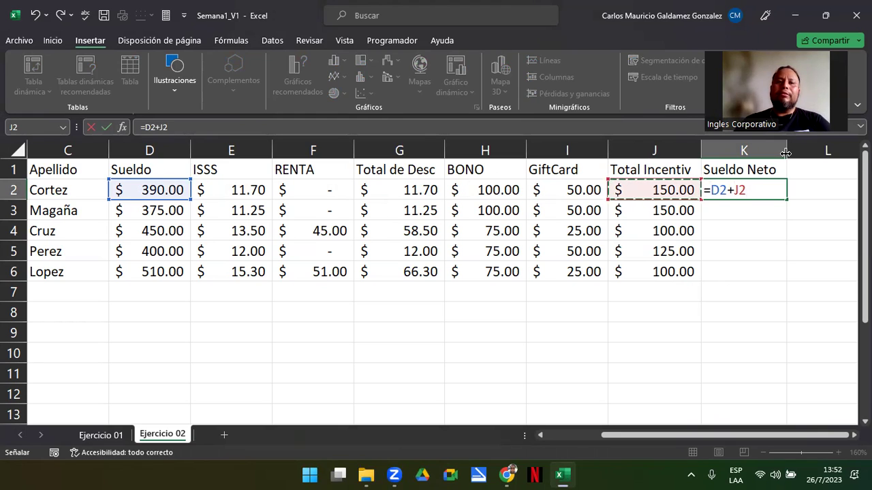
text(-)
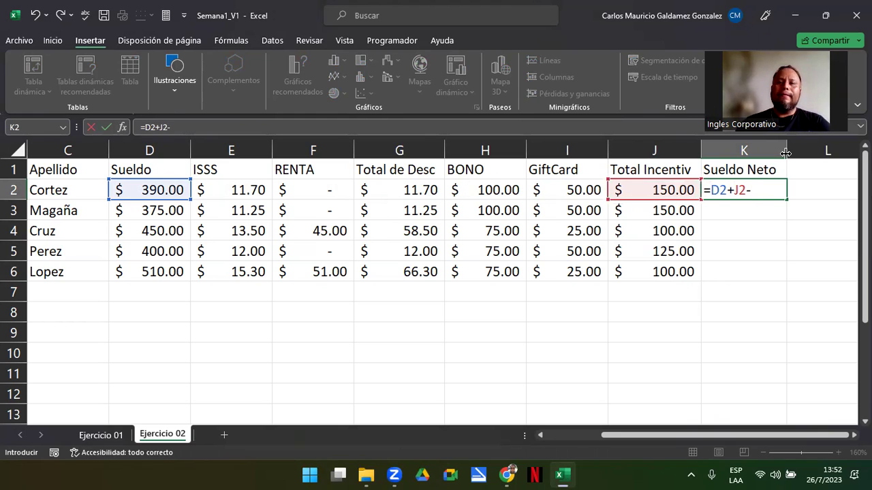
key(Left)
key(Left)
key(Left)
key(Left)
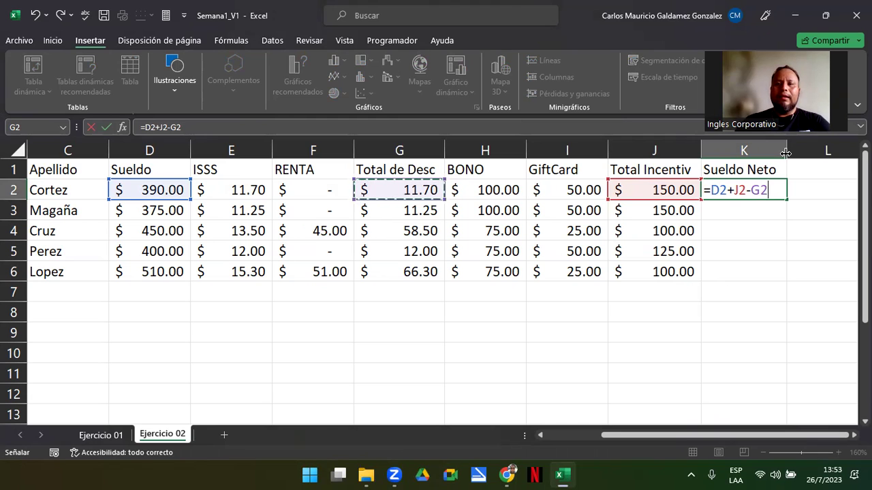
key(Return)
key(Up)
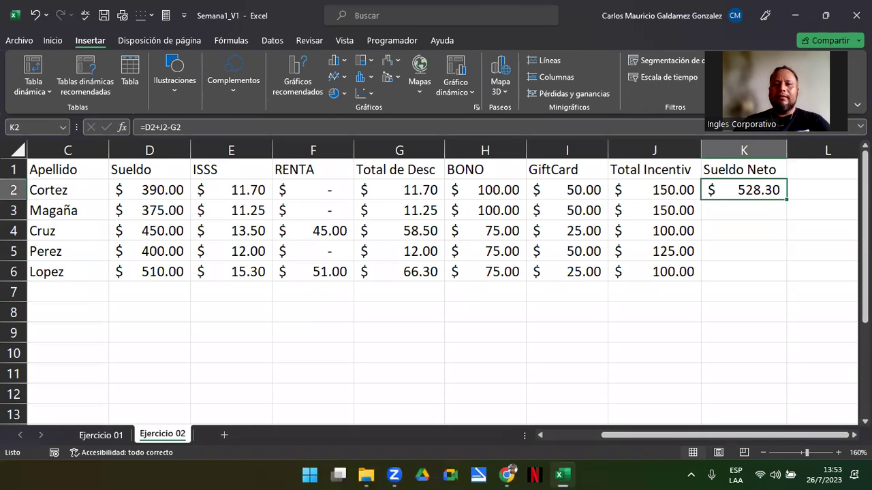
double_click(787, 200)
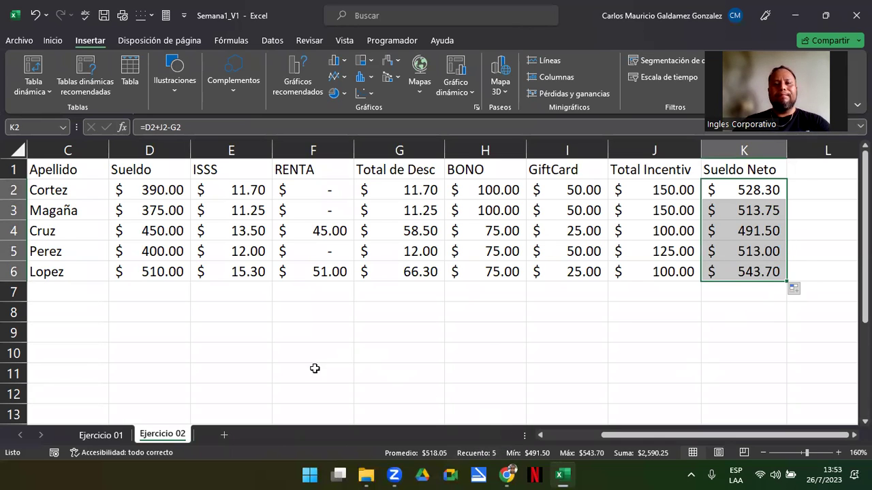
ctrl+scroll(306, 369, down, 1)
click(555, 438)
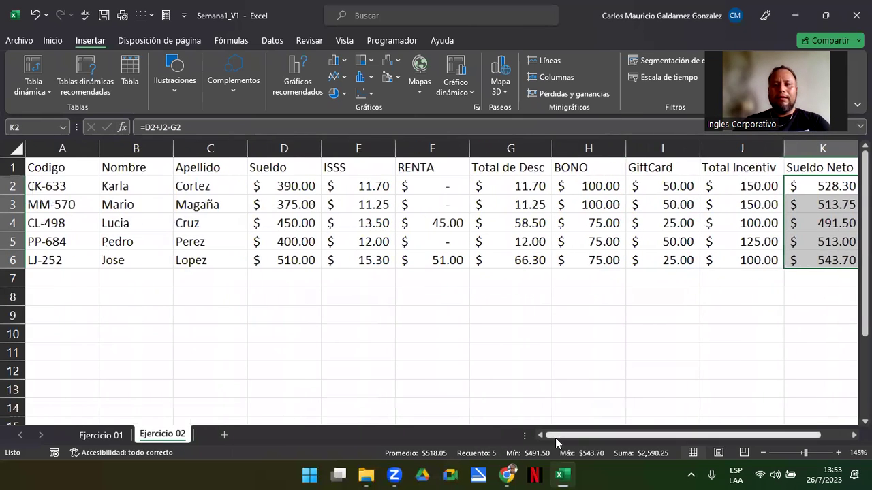
AutoFit columns A through F, H and I to their contents
double_click(99, 148)
double_click(153, 148)
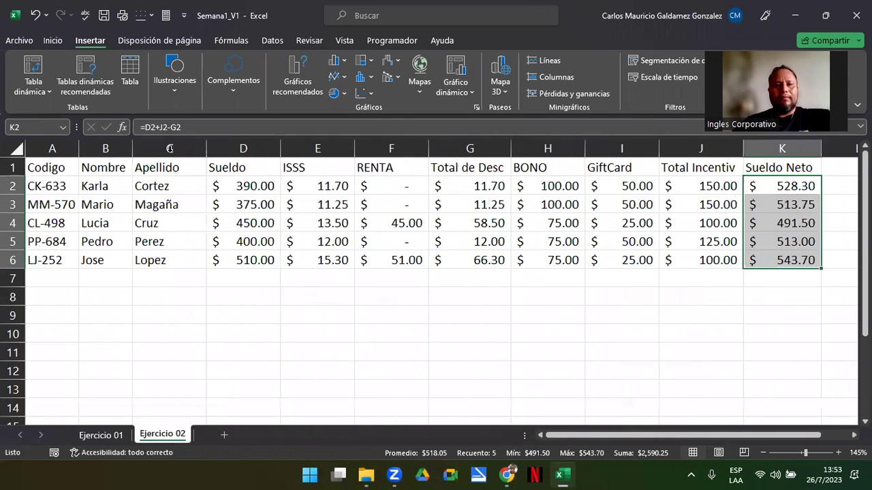
double_click(207, 148)
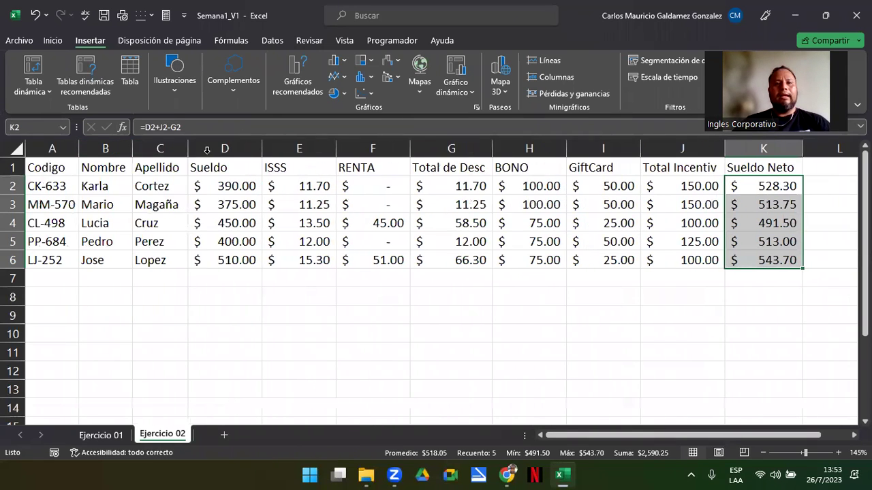
double_click(263, 148)
double_click(321, 148)
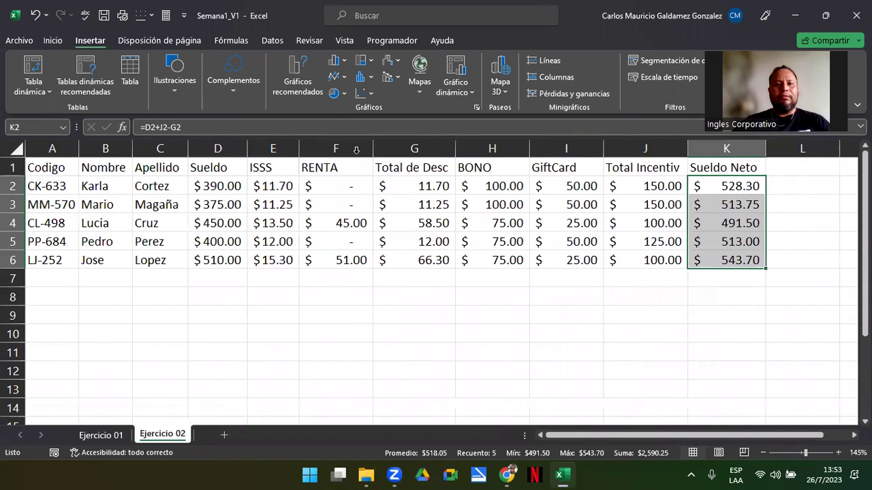
double_click(373, 148)
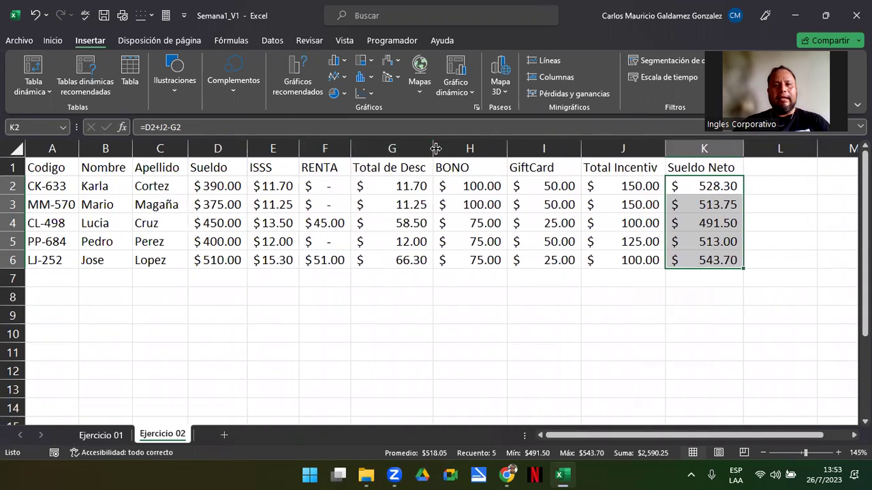
double_click(506, 148)
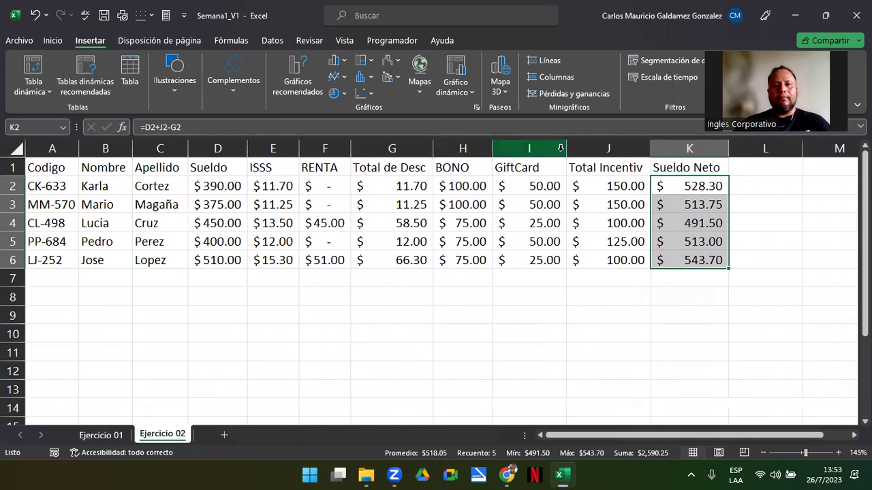
double_click(565, 148)
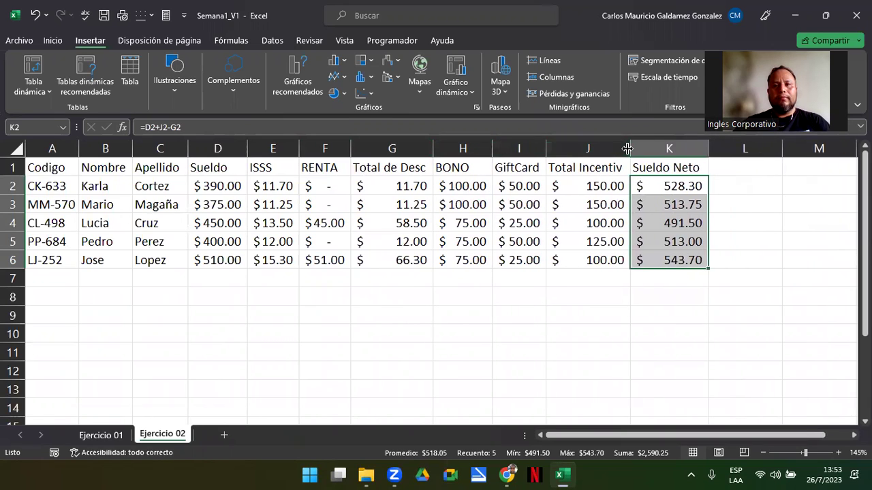
click(555, 204)
ctrl+scroll(243, 307, up, 1)
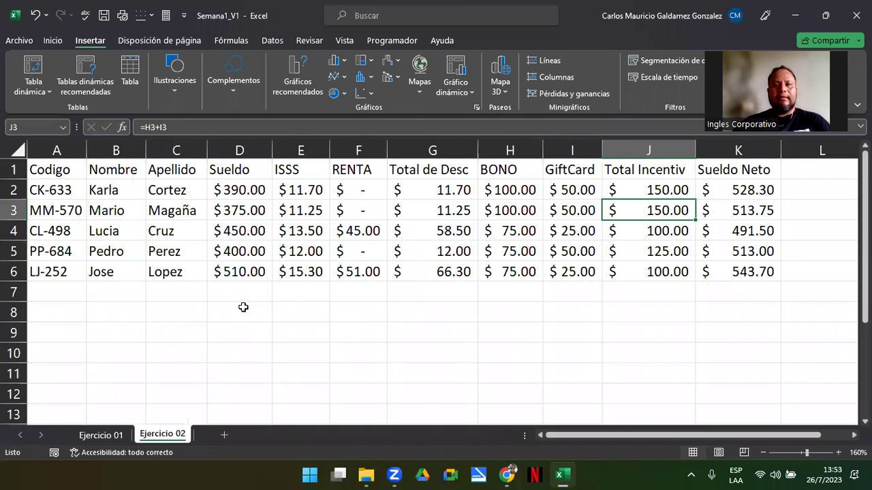
scroll(243, 307, up, 1)
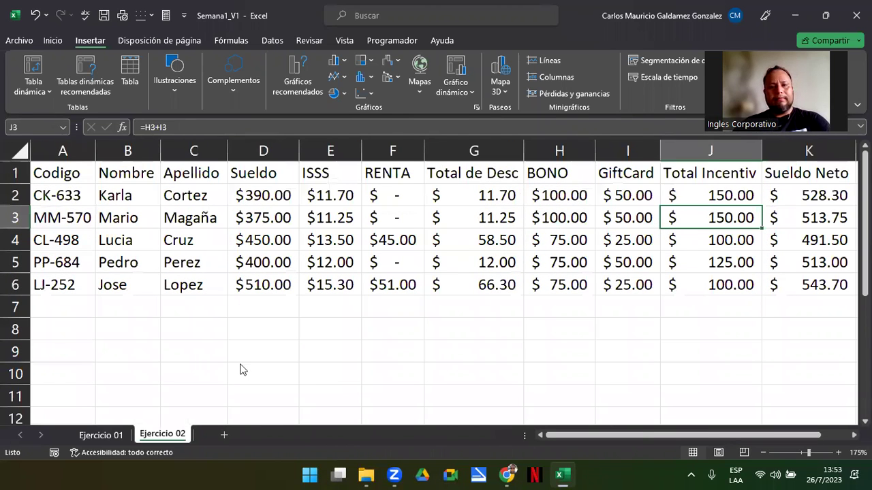
Minimise Excel and advance the Genially presentation to the Zona de Preguntas slide
key(super)
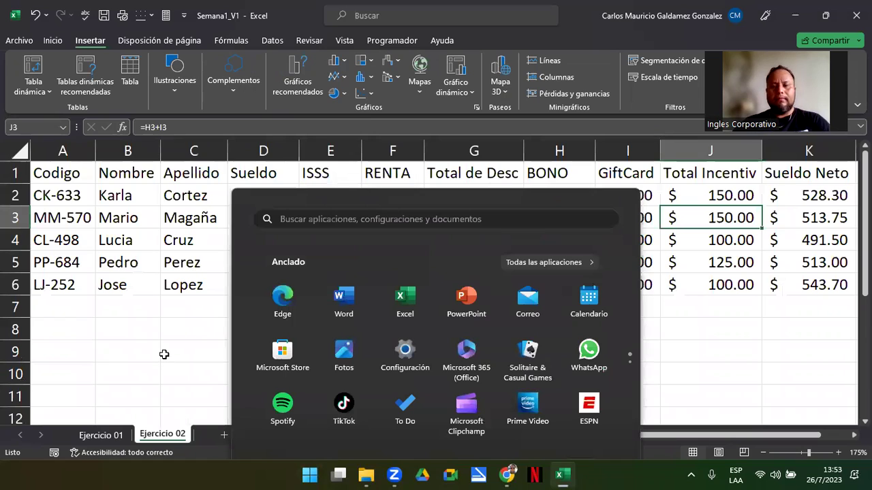
key(Escape)
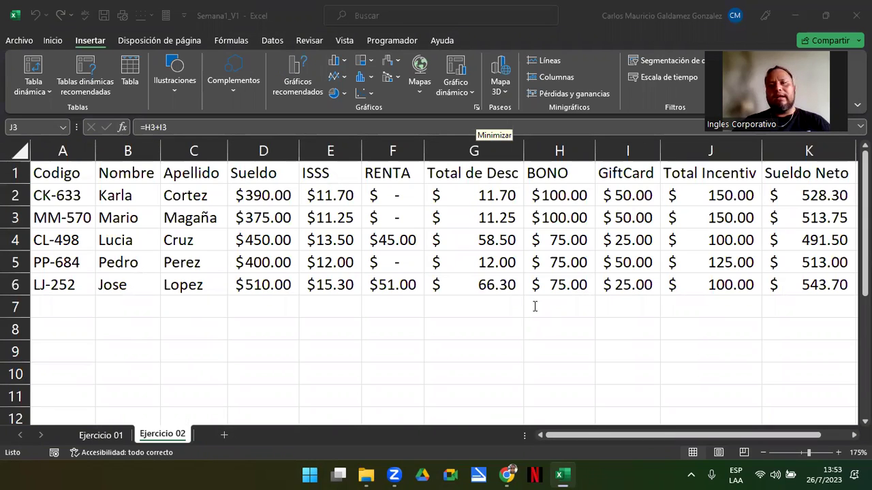
click(259, 330)
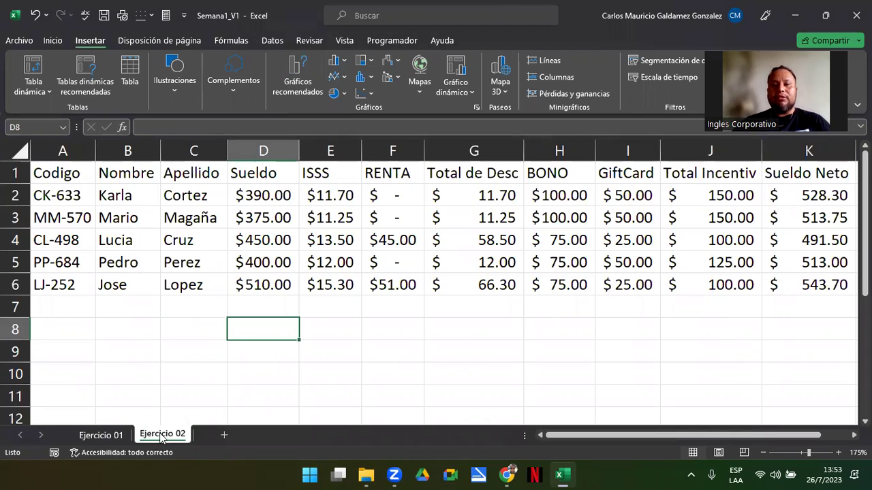
click(557, 232)
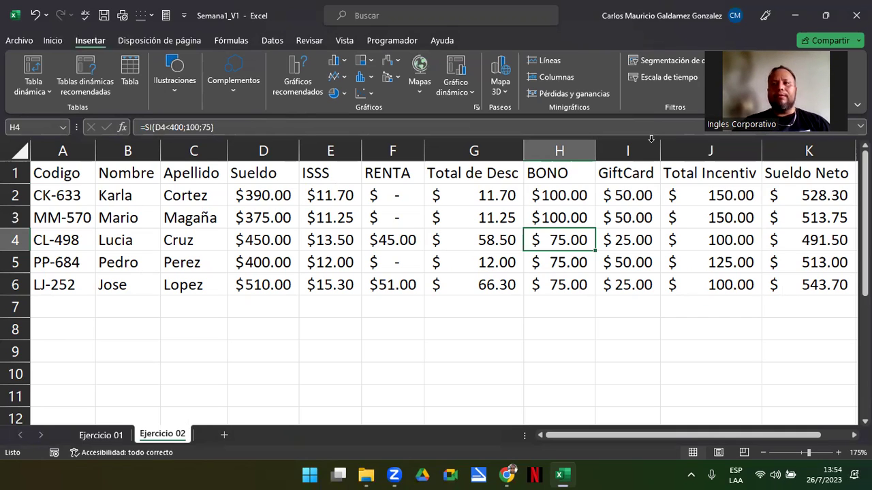
click(795, 15)
click(852, 253)
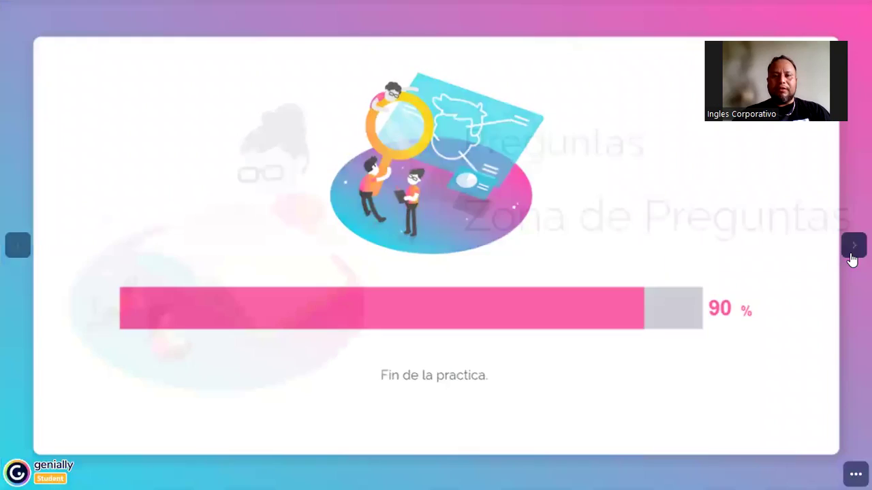
click(851, 259)
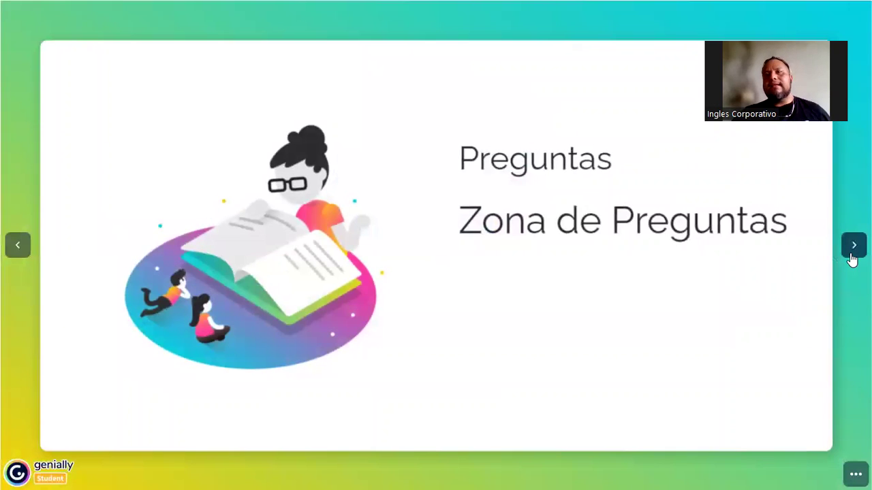